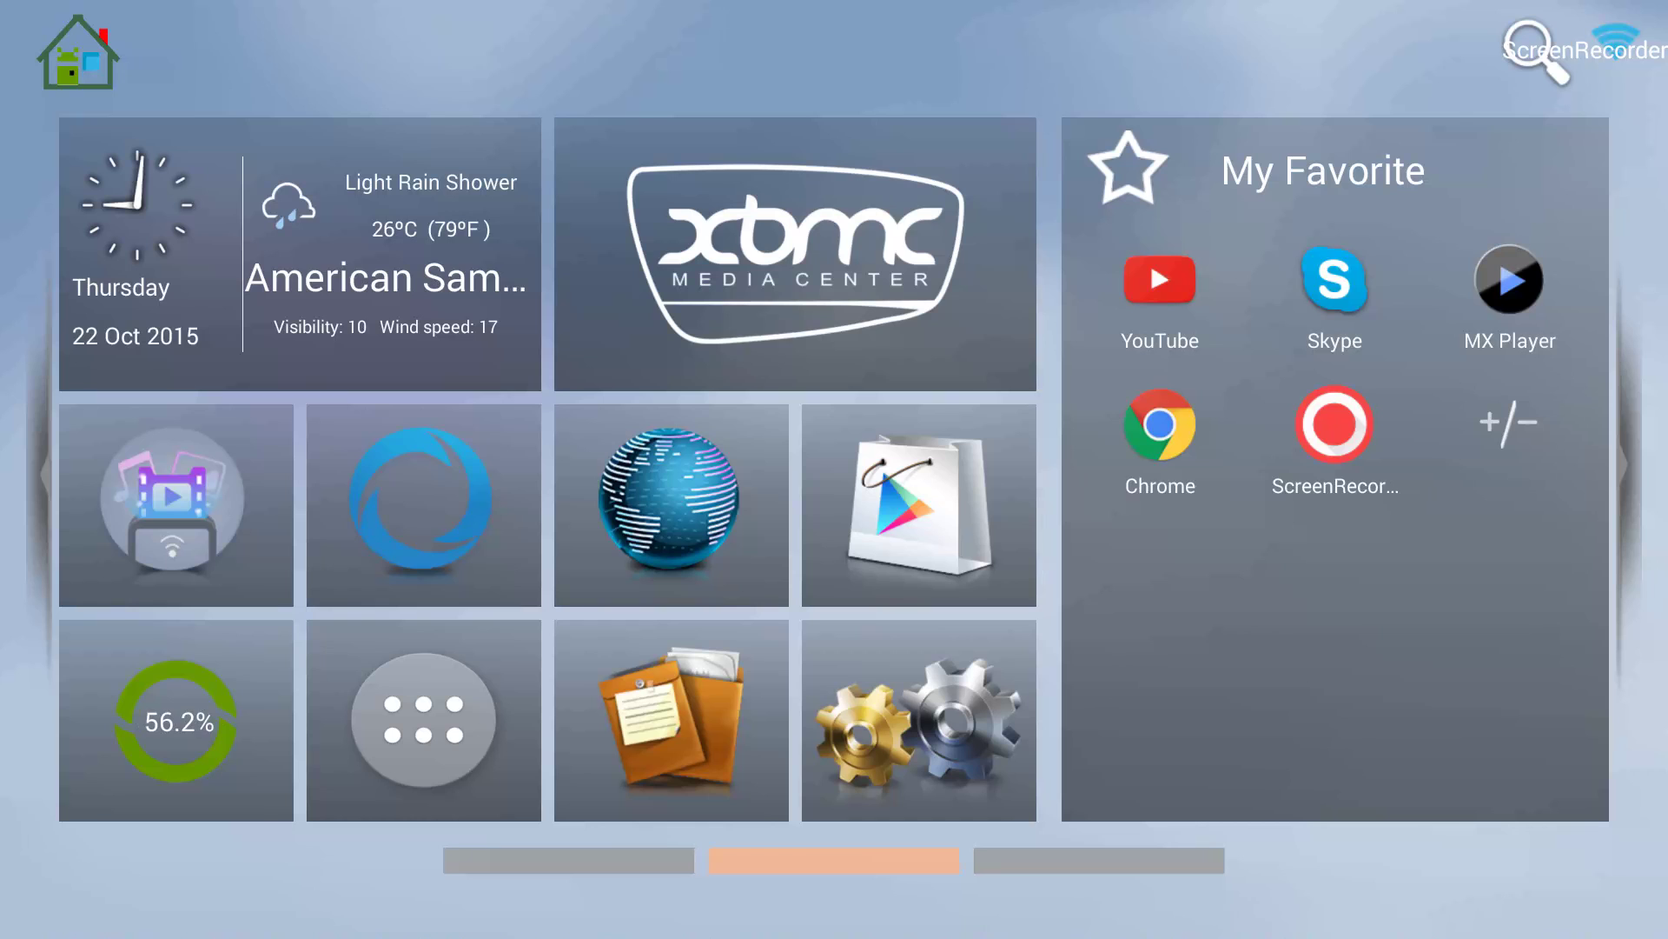
- Open the DroidBOX app drawer, showing installed apps from Ace Player through Media Center
key(Left)
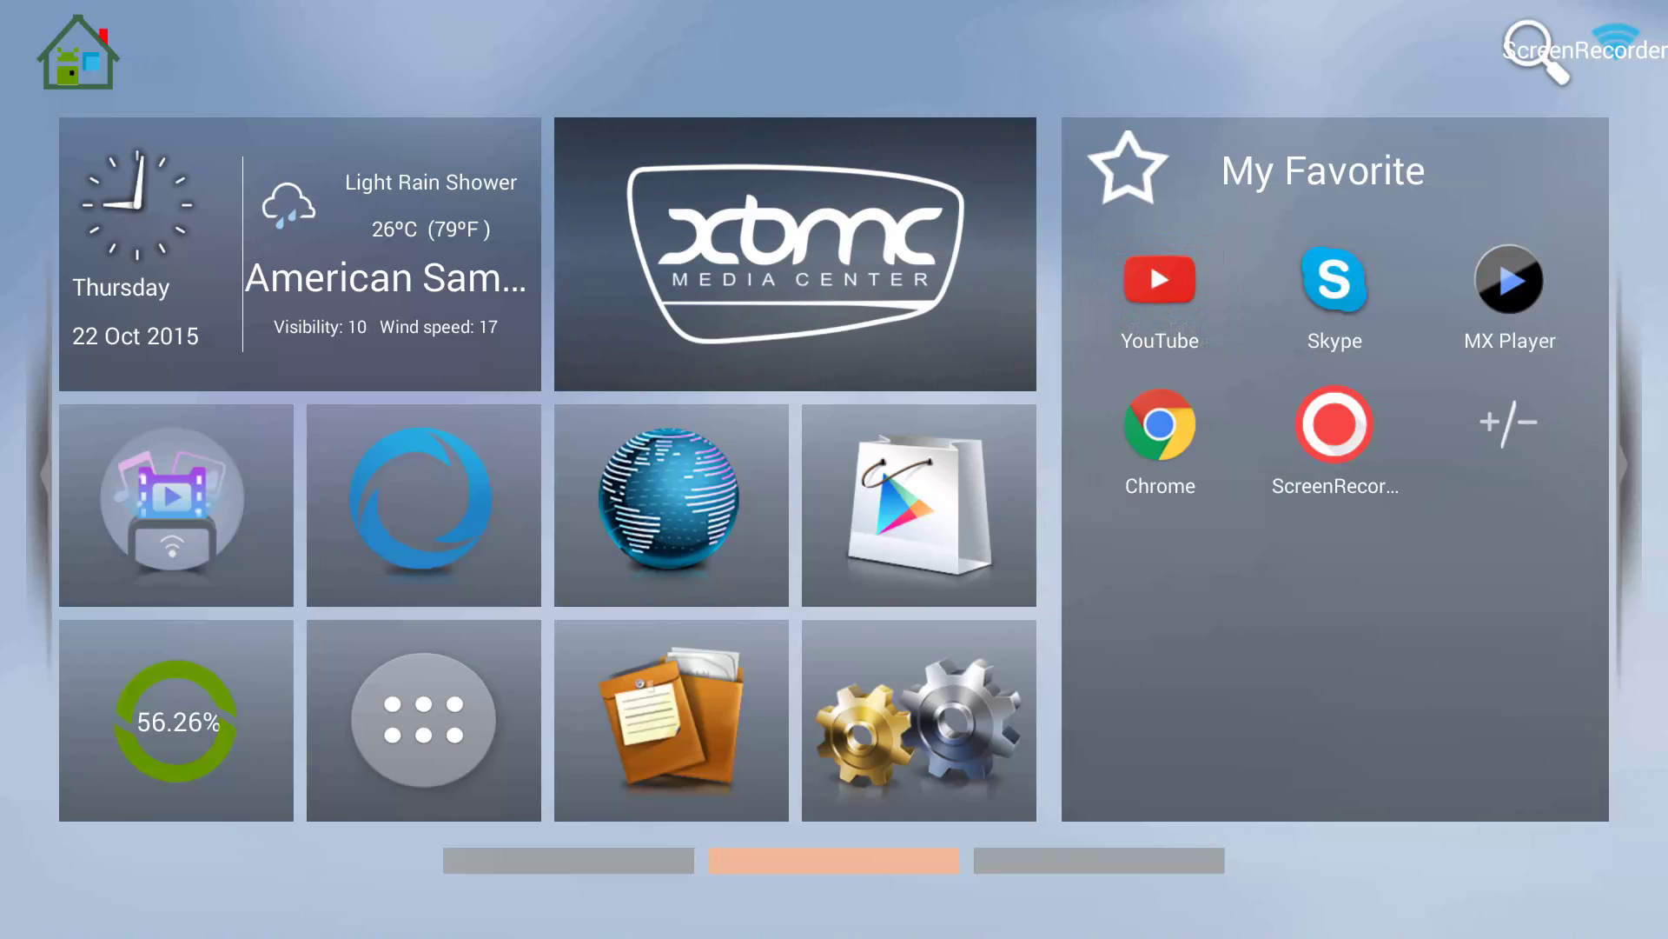
key(Left)
key(Down)
key(Right)
key(Down)
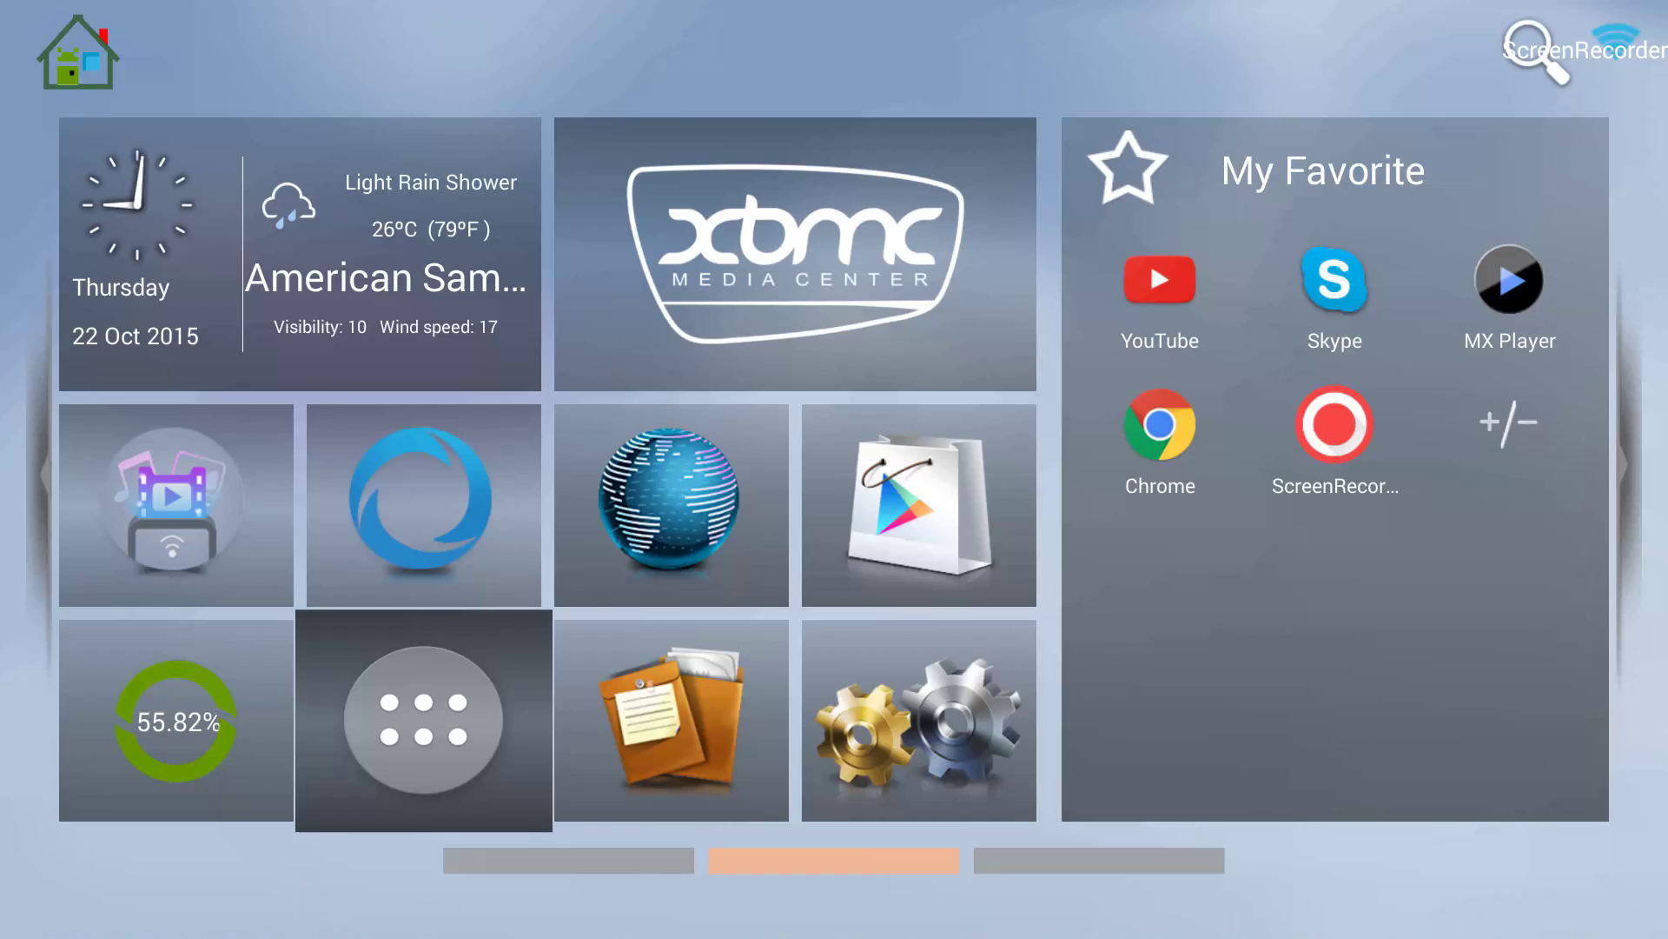
key(Up)
key(Up)
key(Right)
key(Down)
key(Left)
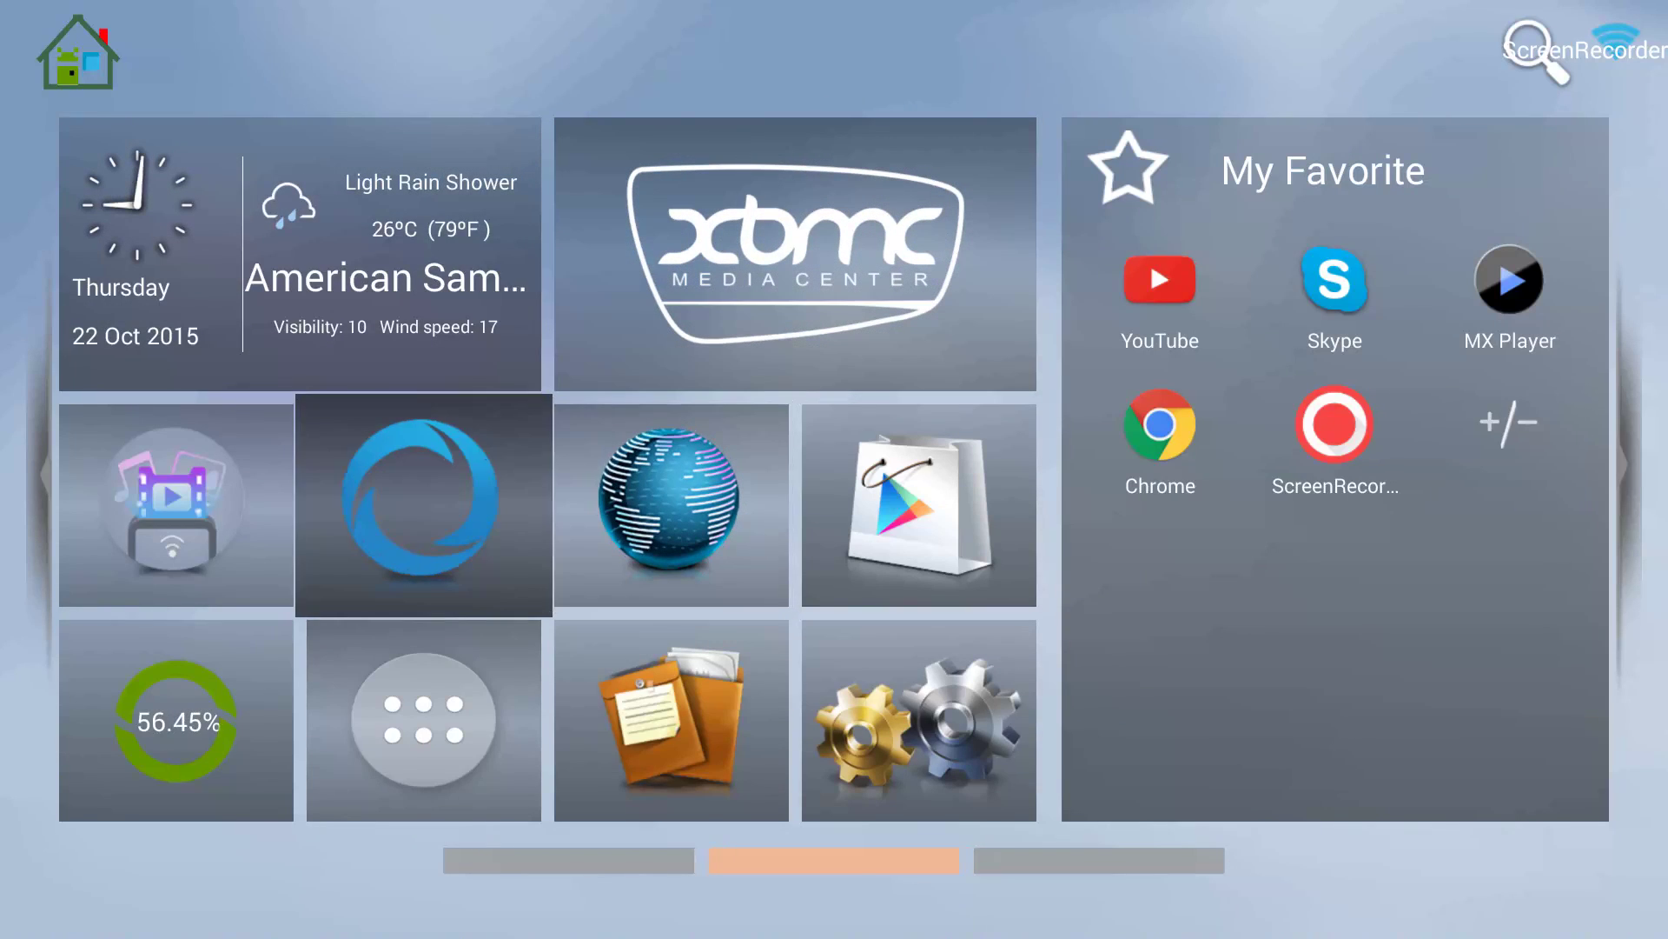
key(Down)
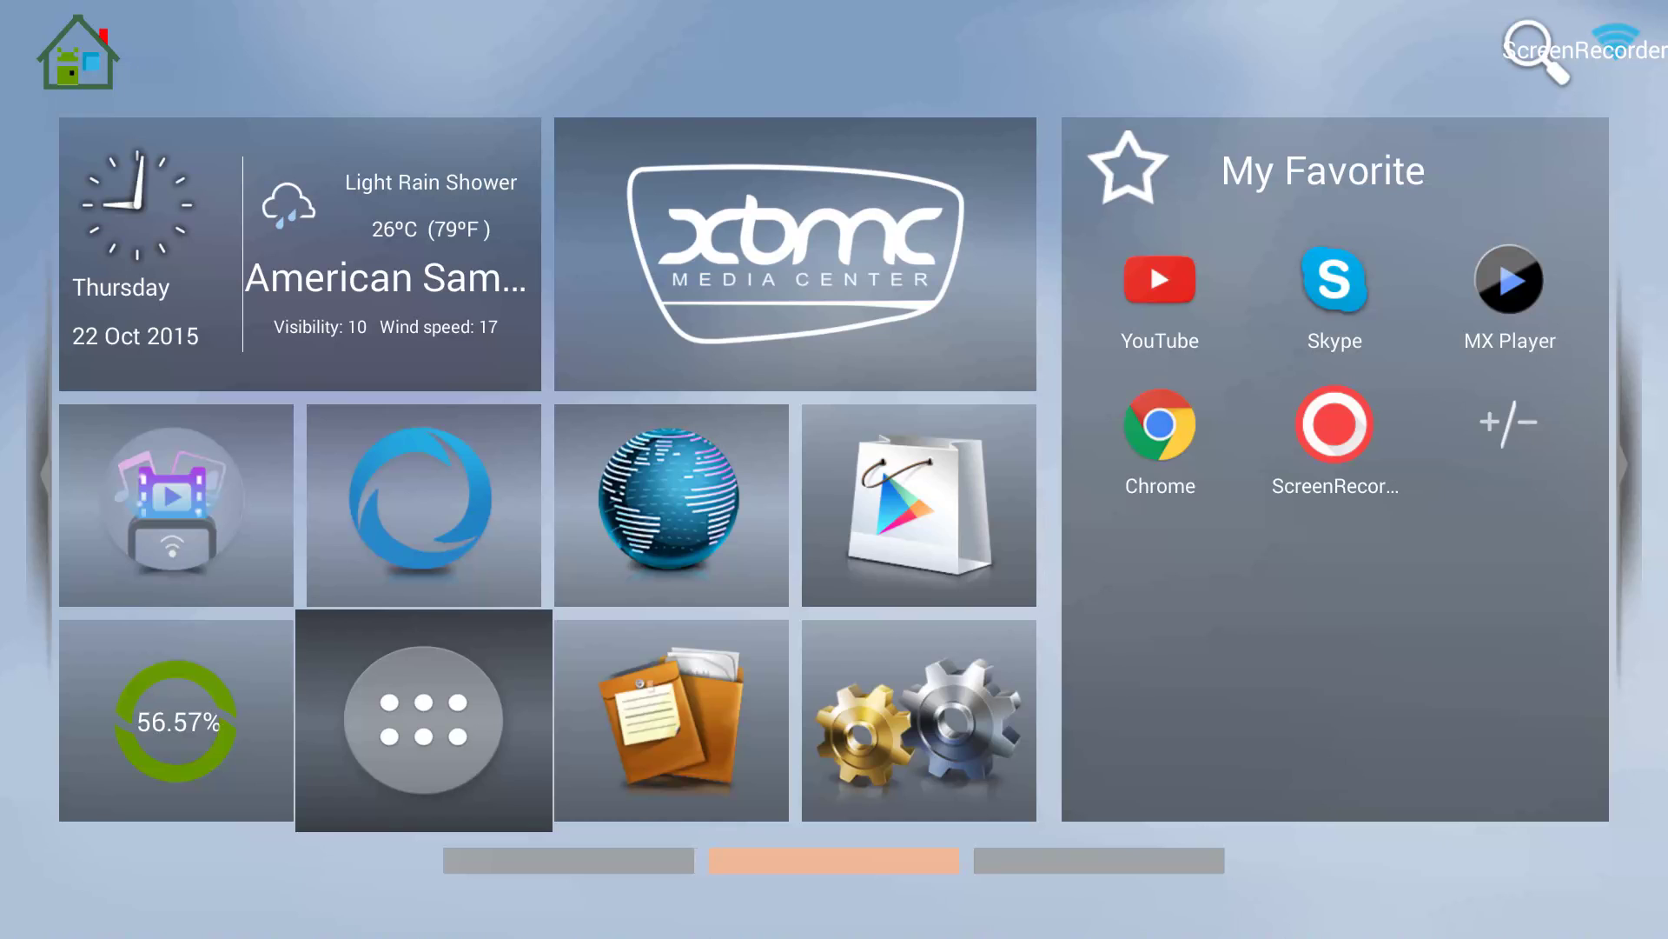
key(Right)
key(Left)
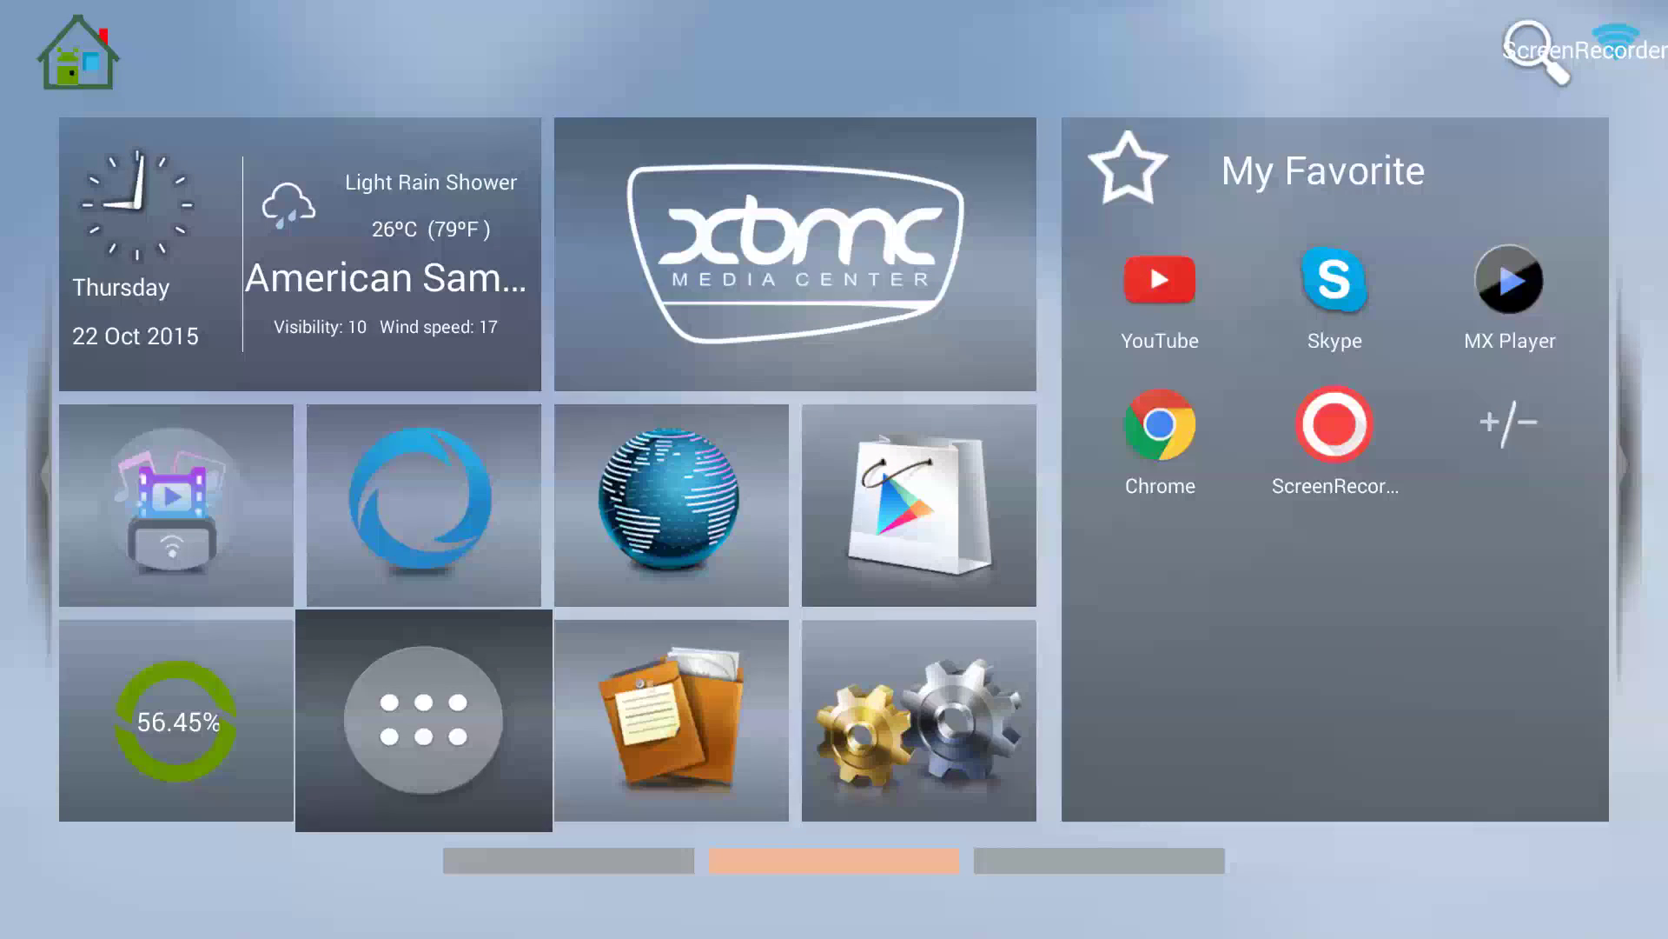
key(Return)
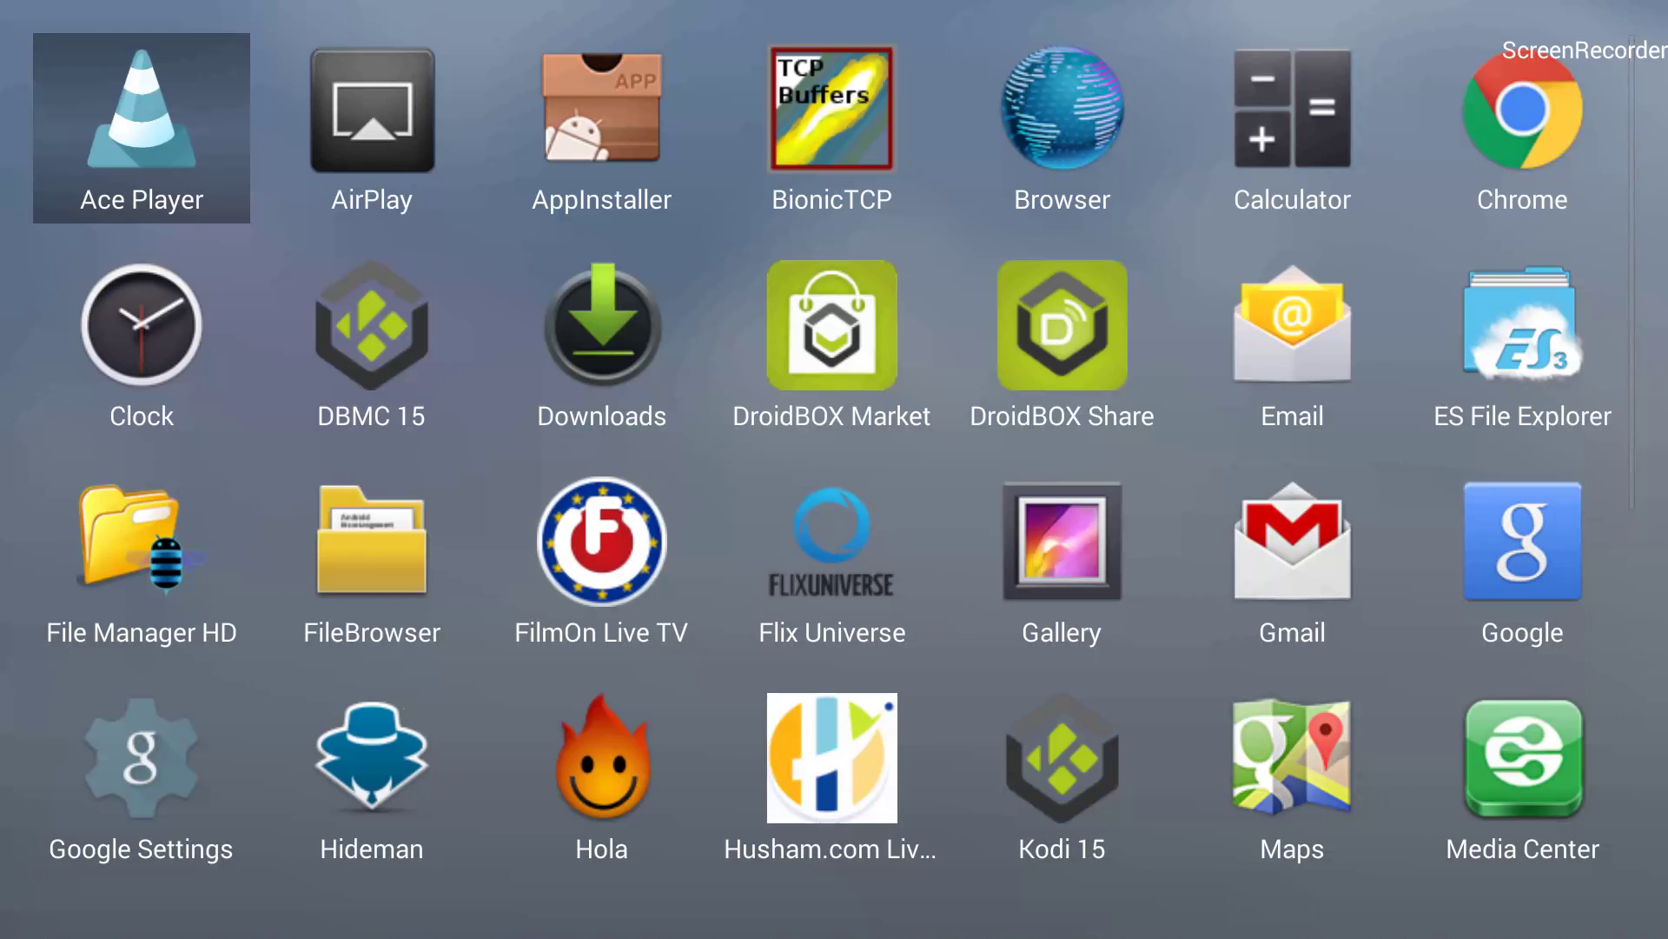
- Find DBMC 15 in the app grid, then go back to the home screen
key(Right)
key(Down)
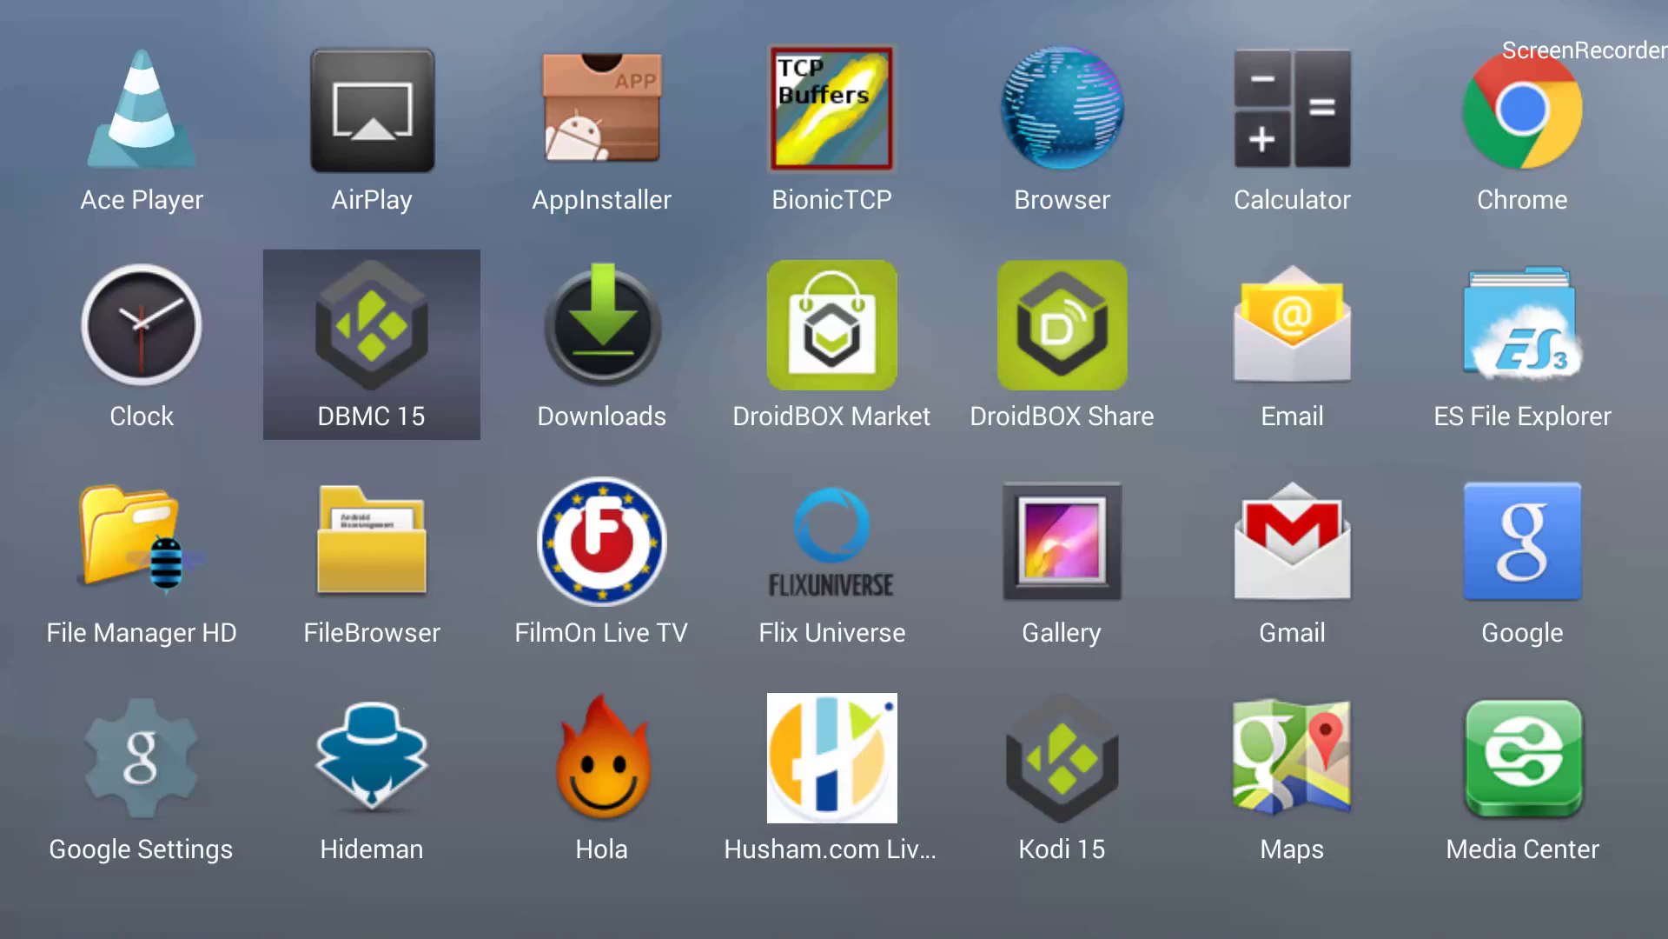
key(Escape)
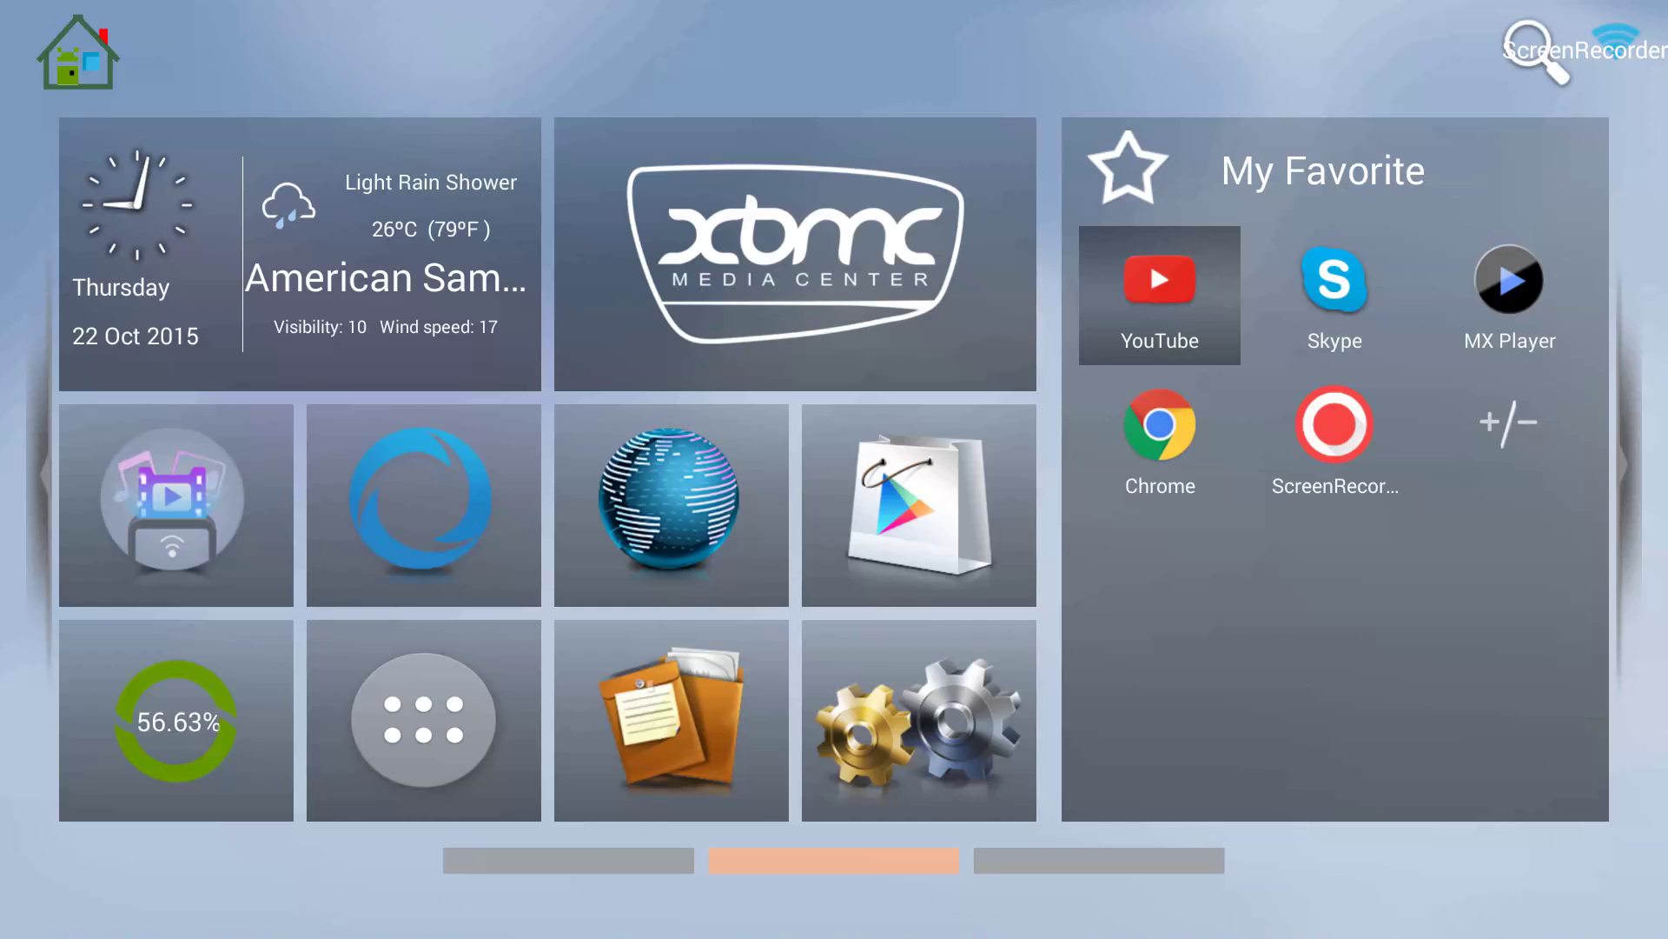
- Open the launcher's Settings screen showing model T8S and Android 4.4.2
key(Down)
key(Left)
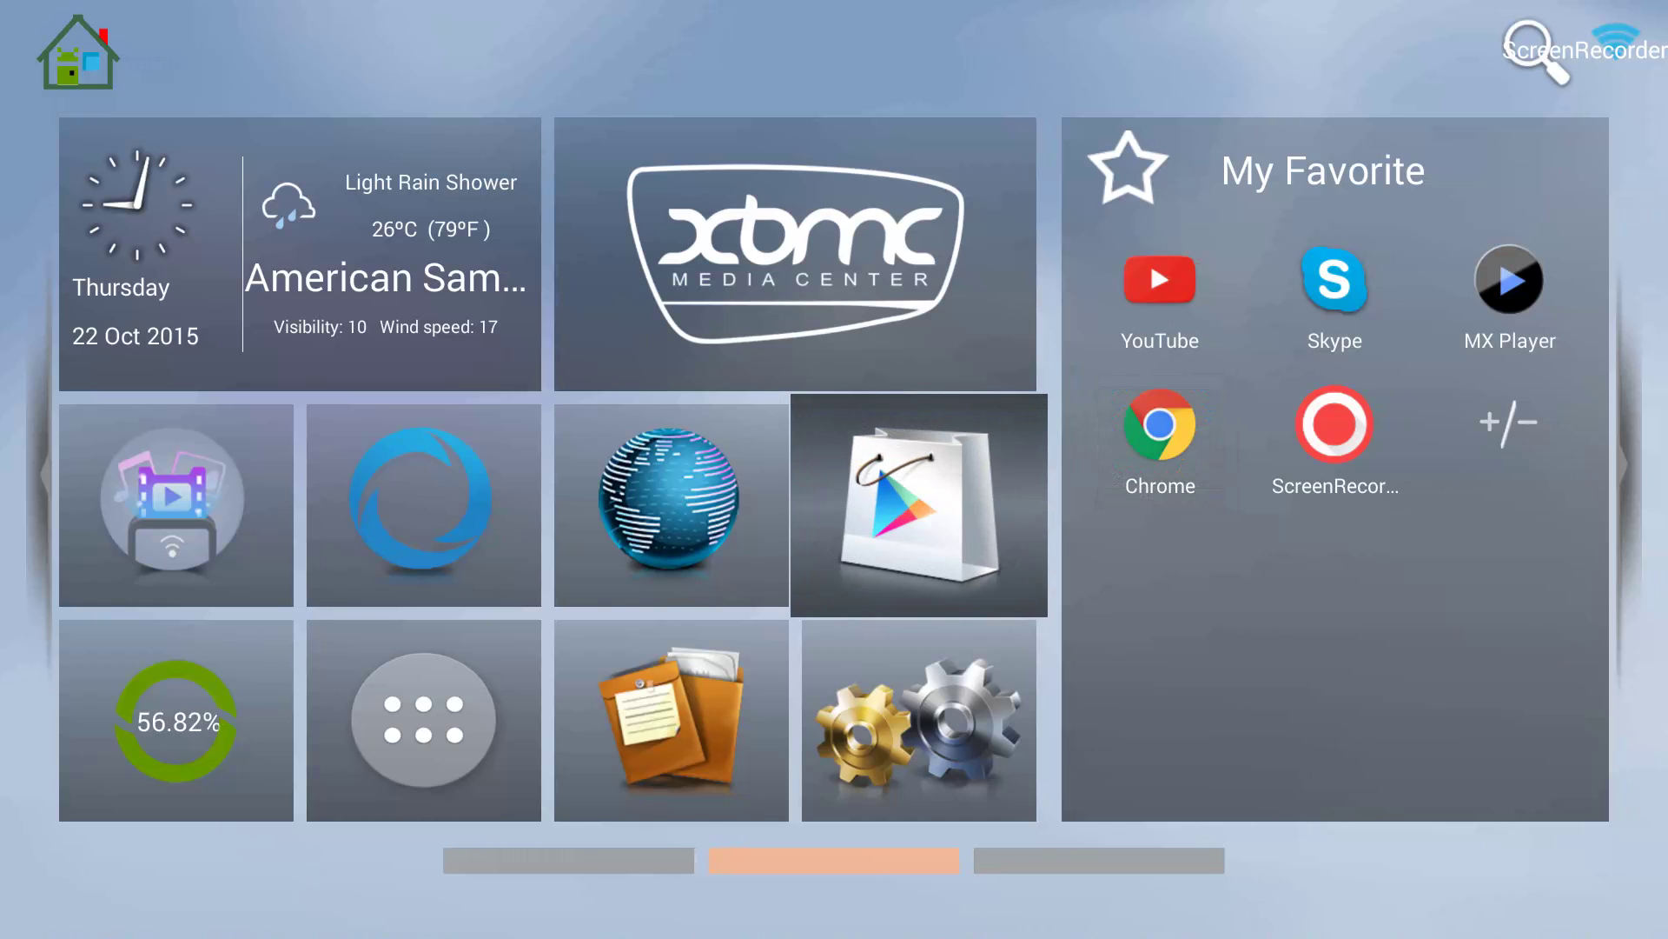
key(Left)
key(Right)
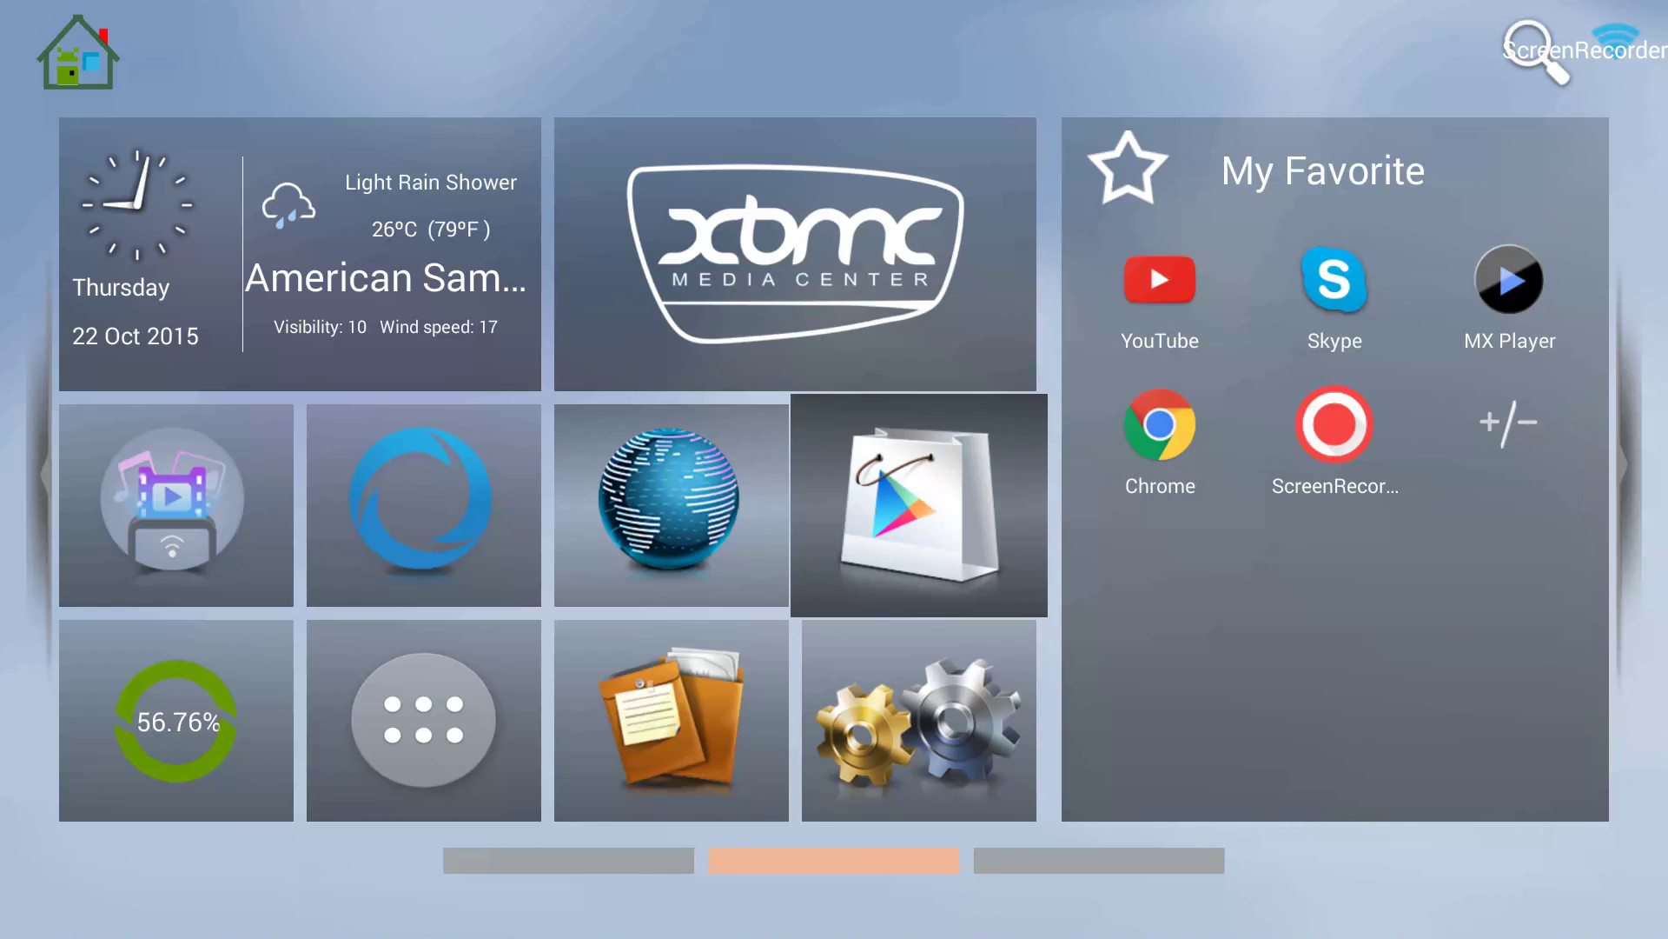
key(Down)
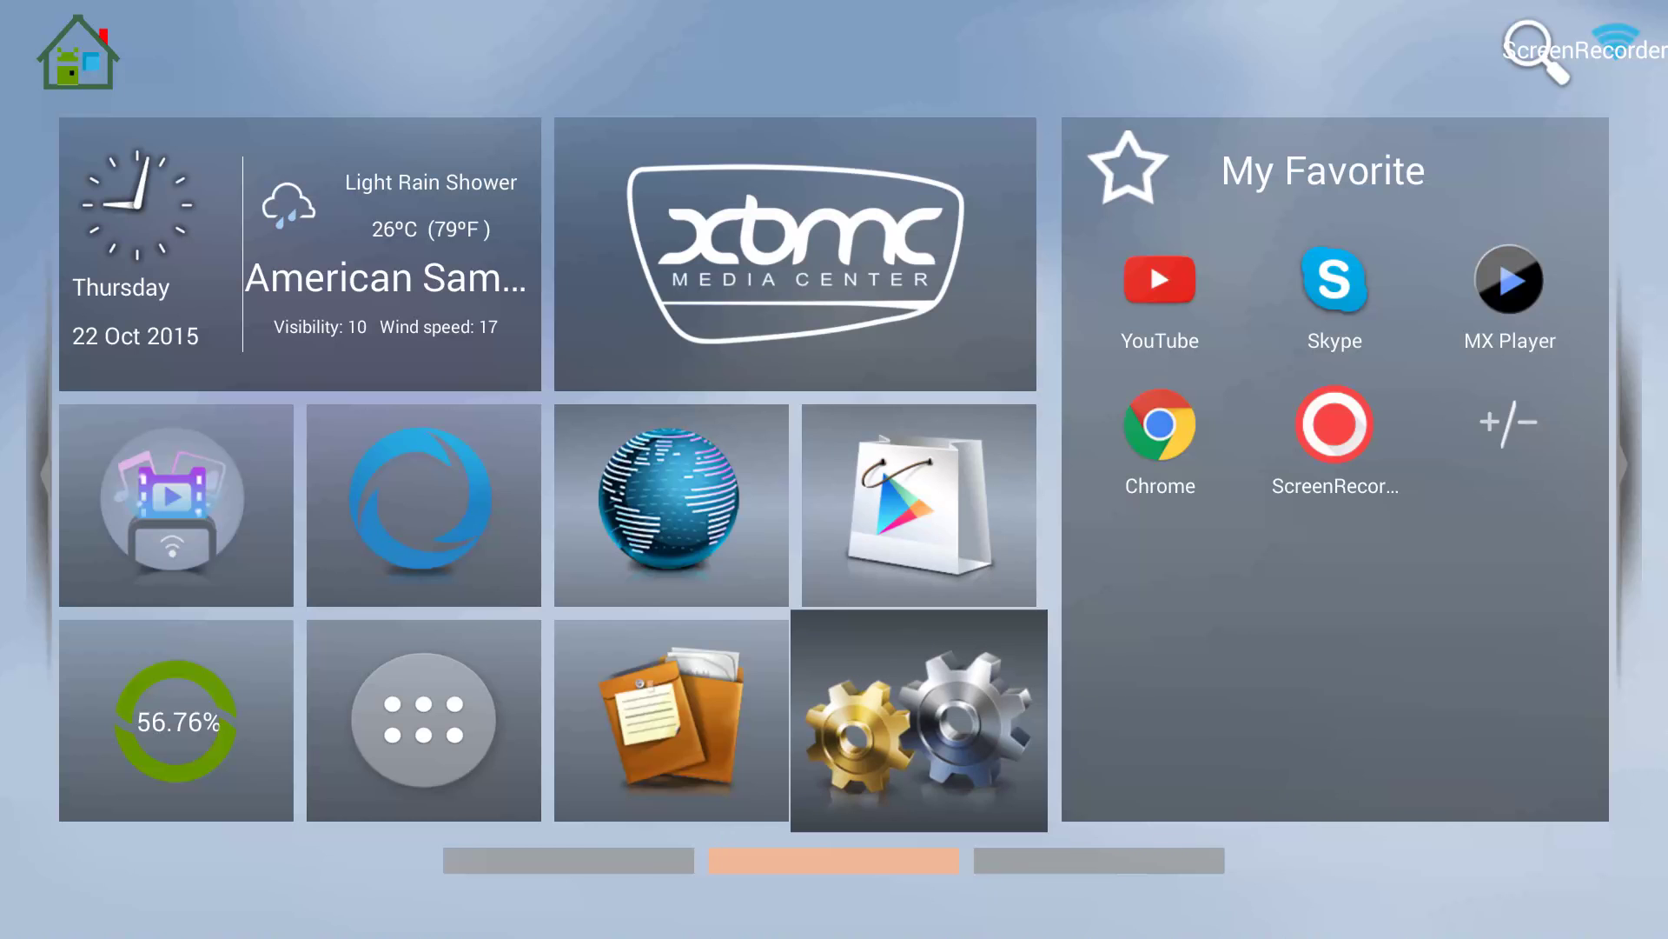
key(Return)
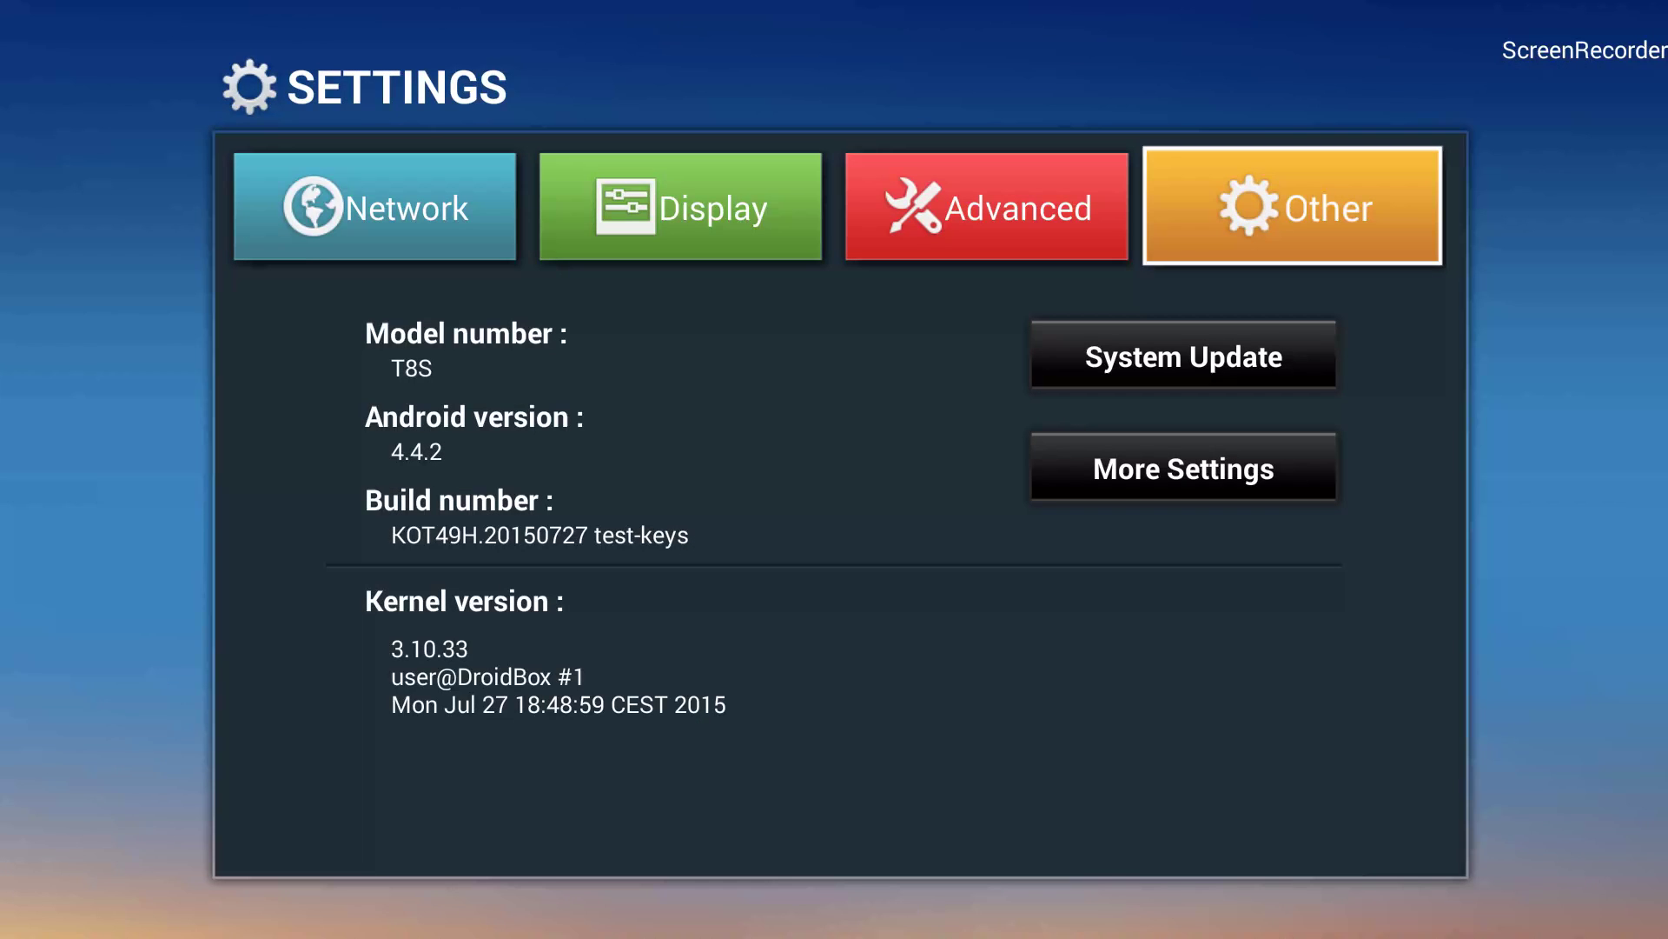
- Open the full Android settings and go to the Apps list
key(Left)
key(Right)
key(Down)
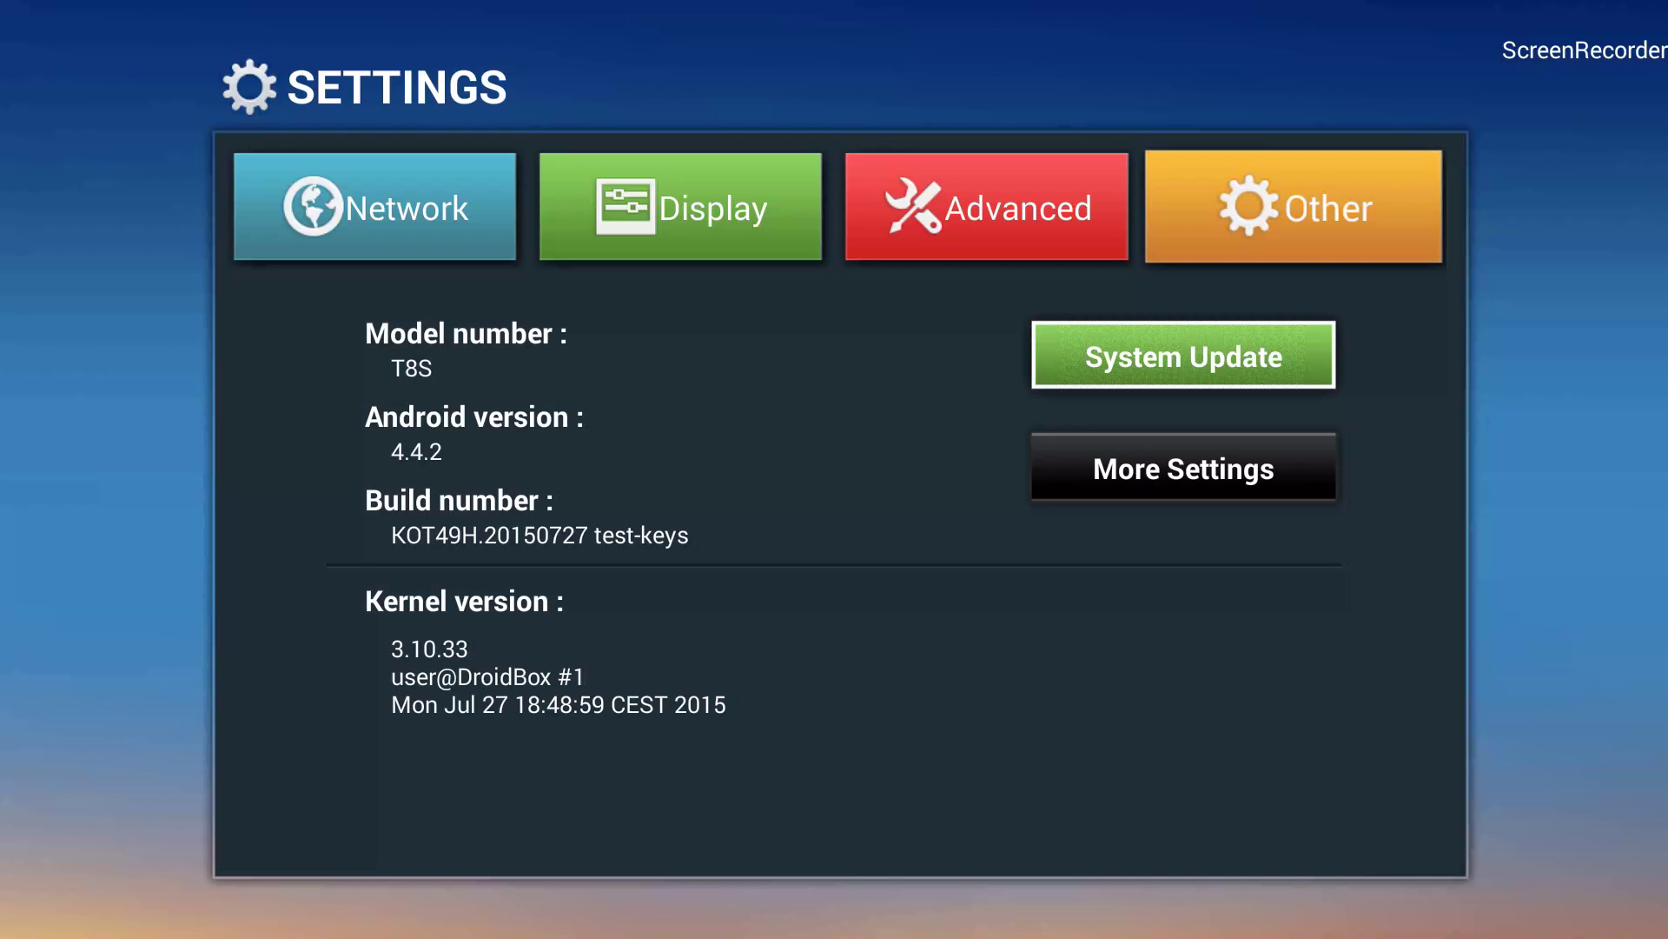
key(Down)
key(Return)
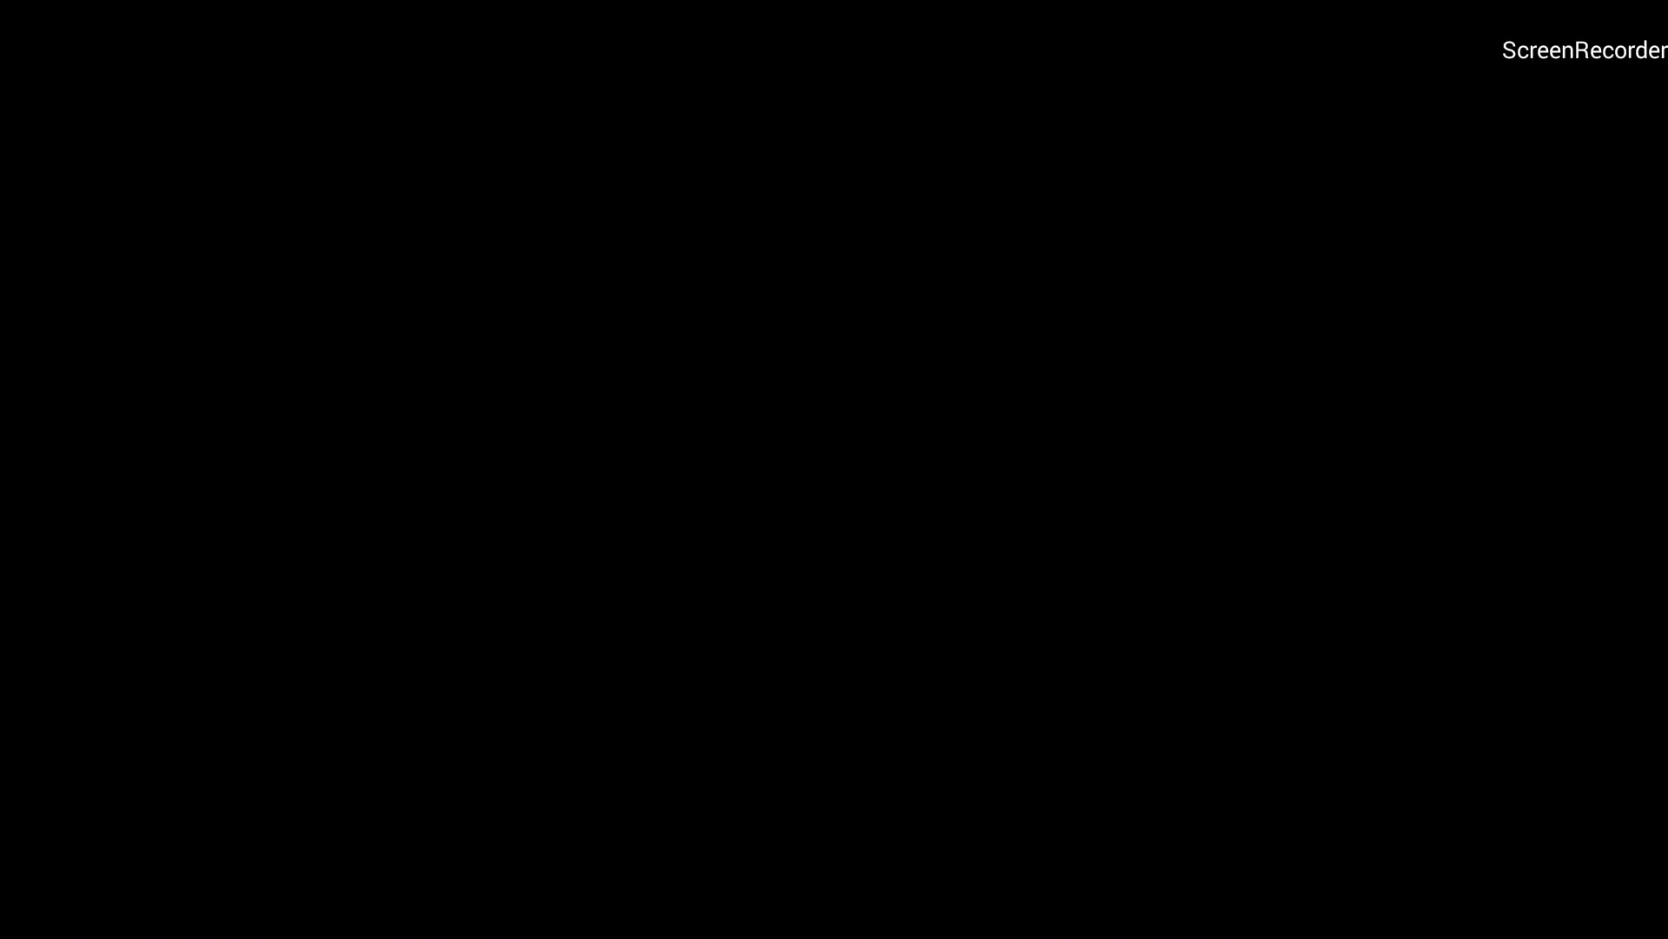
key(Down)
key(Down)
key(Down)
key(Down)
key(Down)
key(Down)
key(Down)
key(Down)
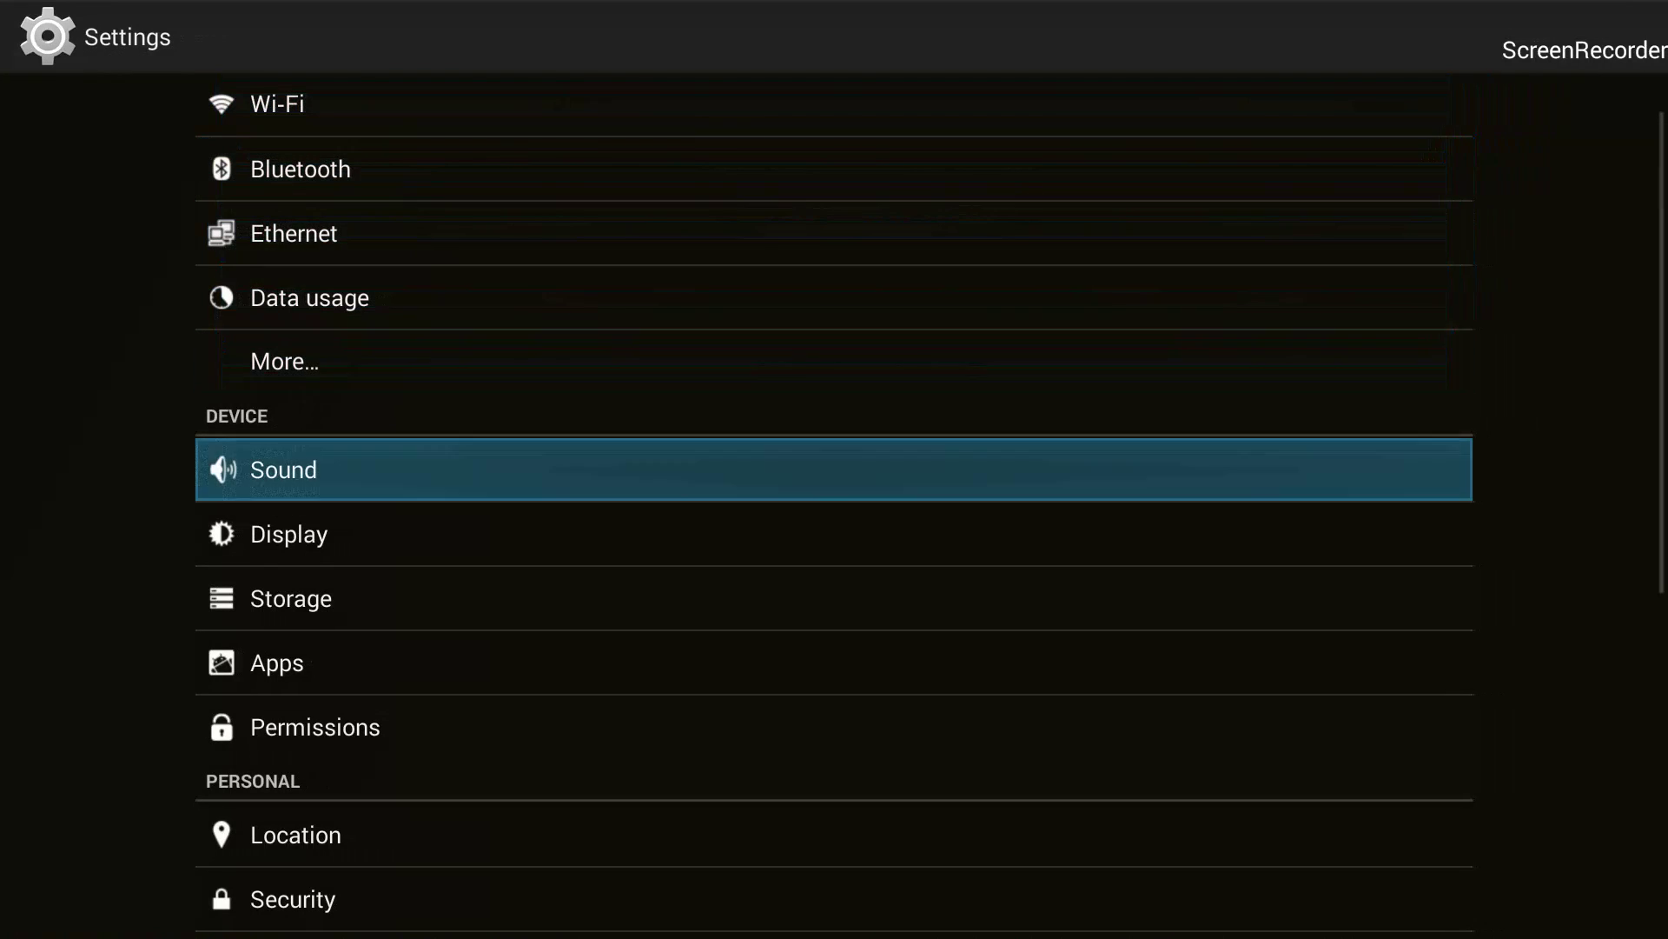
key(Return)
key(Down)
key(Down)
key(Down)
key(Down)
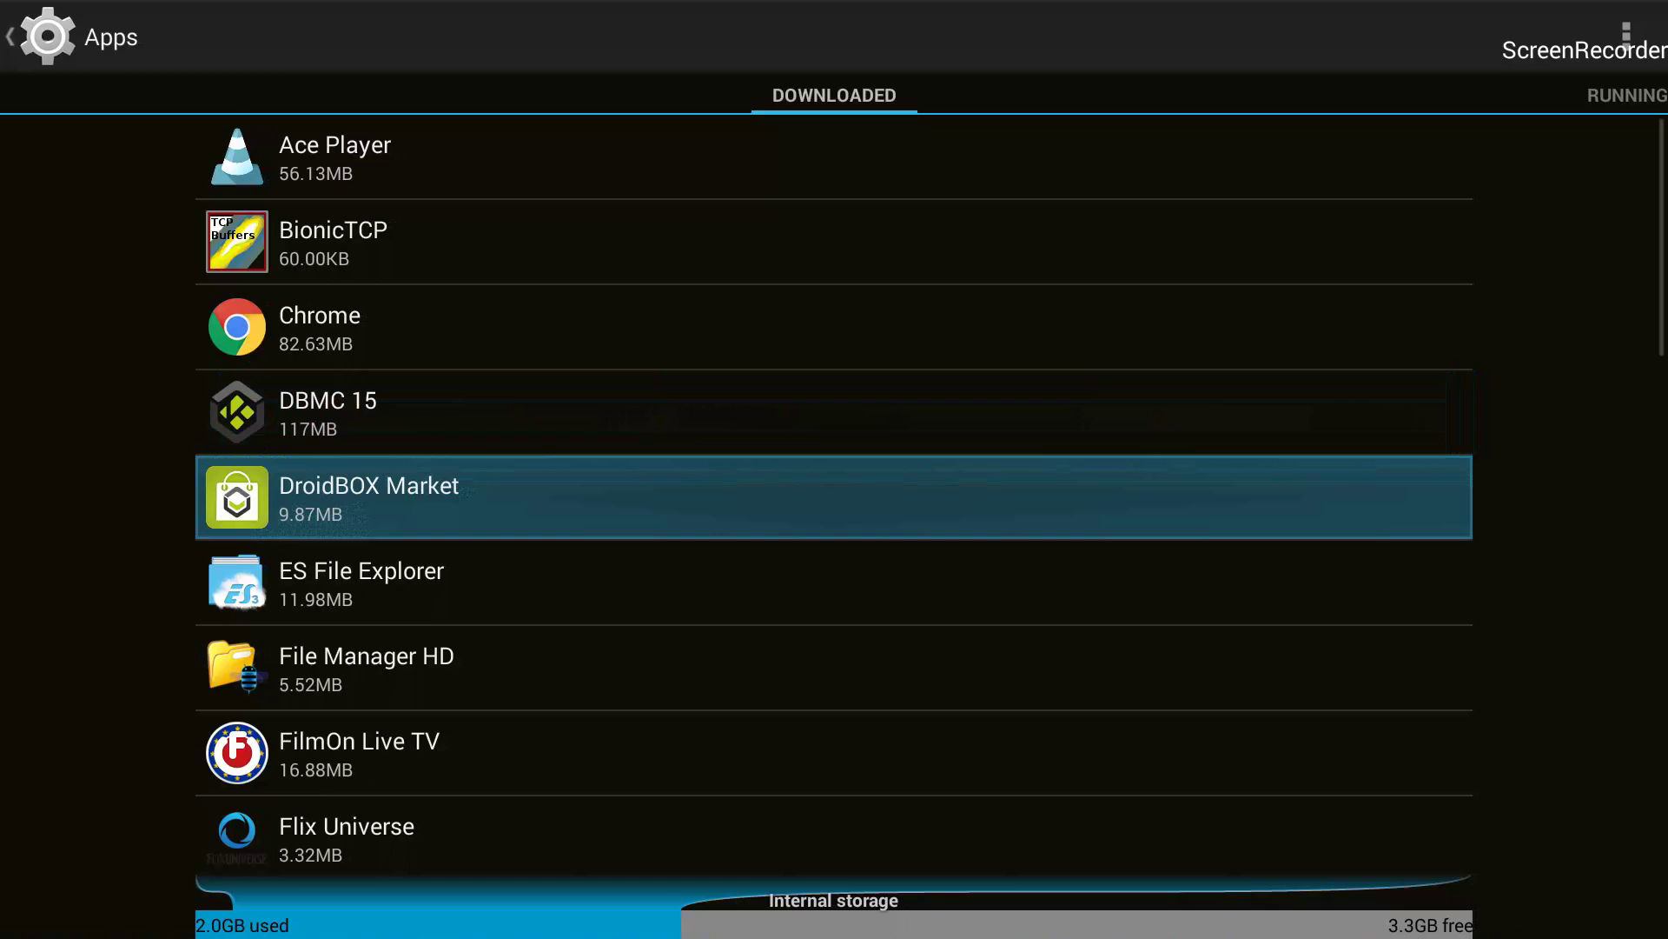
- Uninstall DBMC 15 from its app info page and confirm with OK
key(Up)
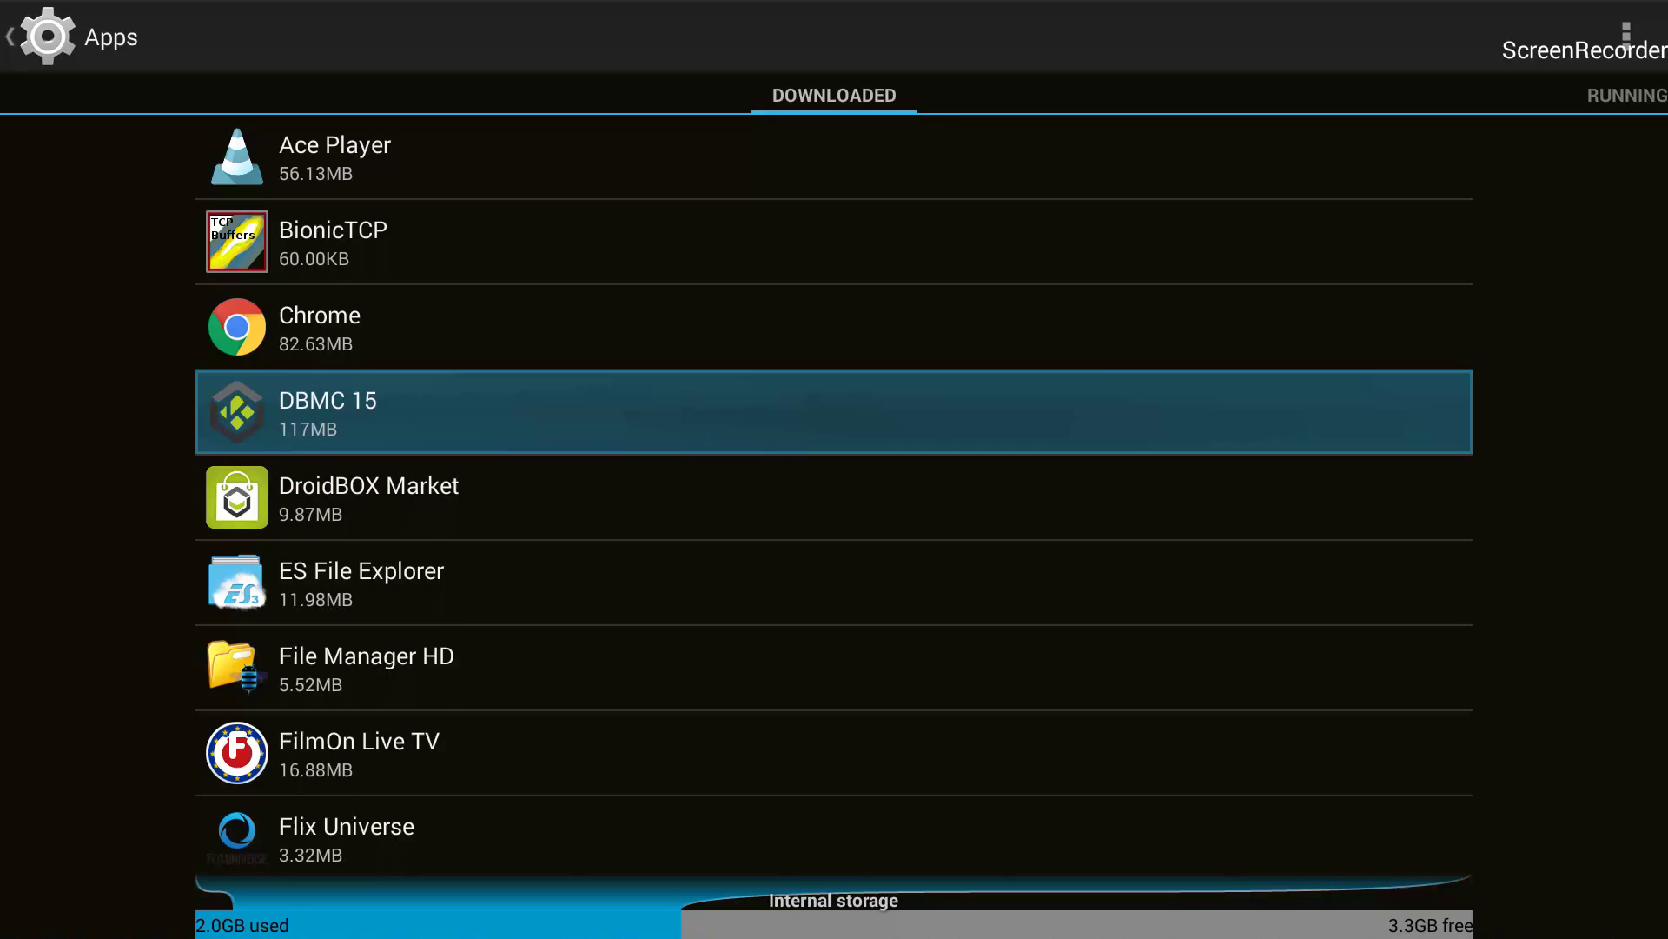
key(Return)
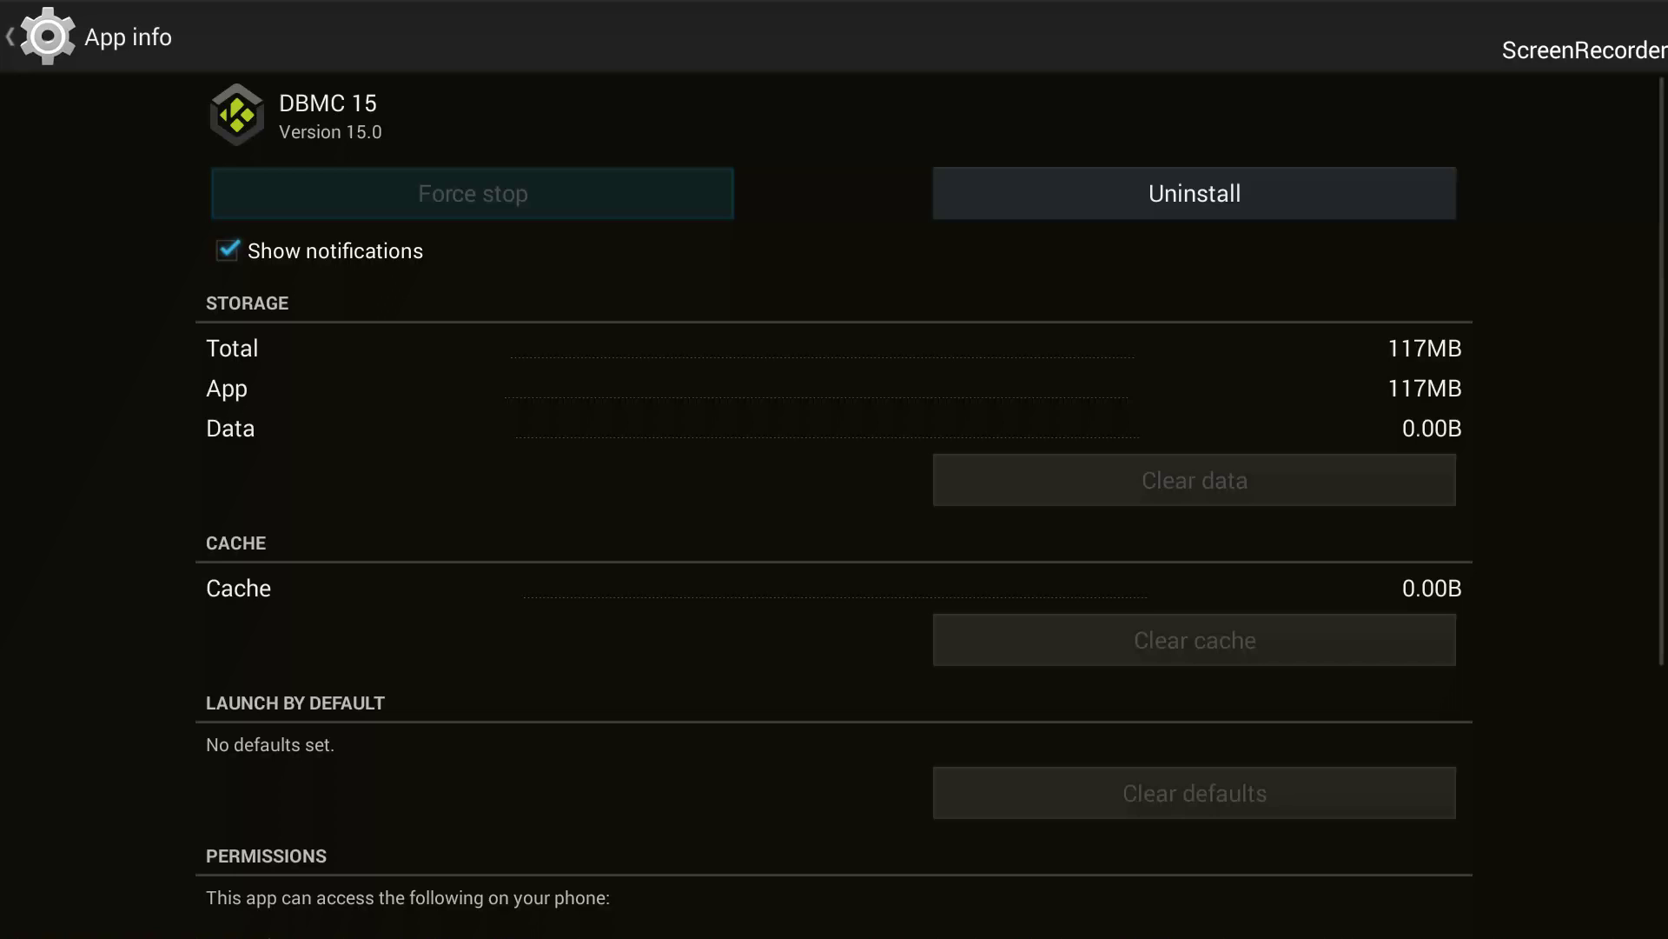
key(Right)
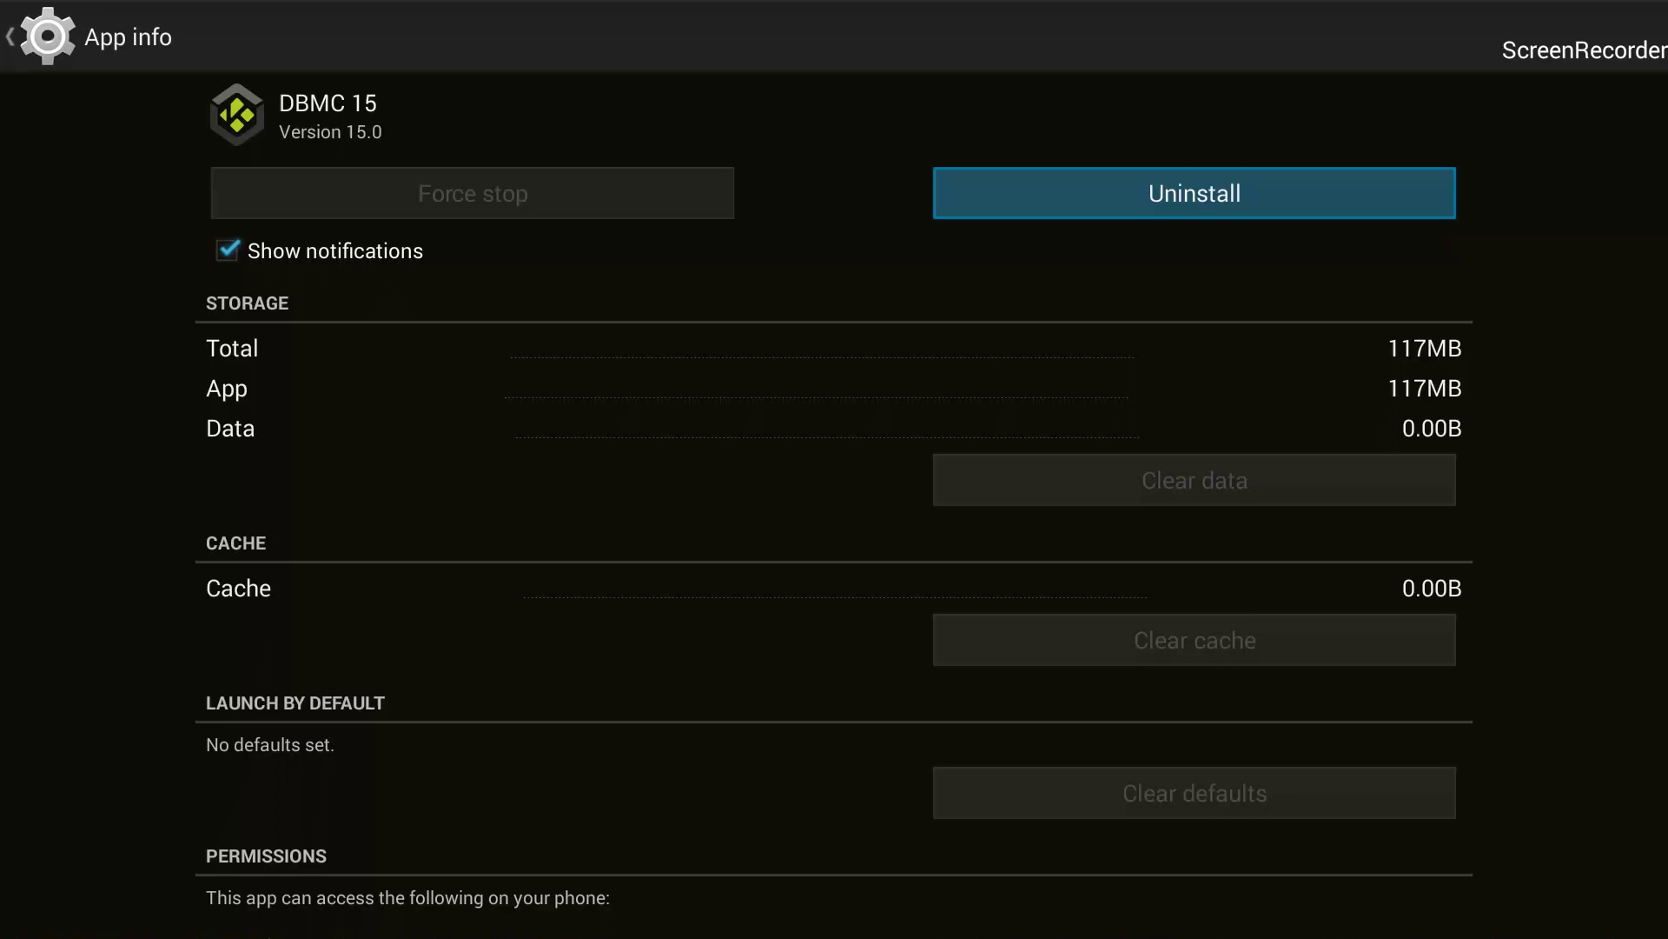
key(Down)
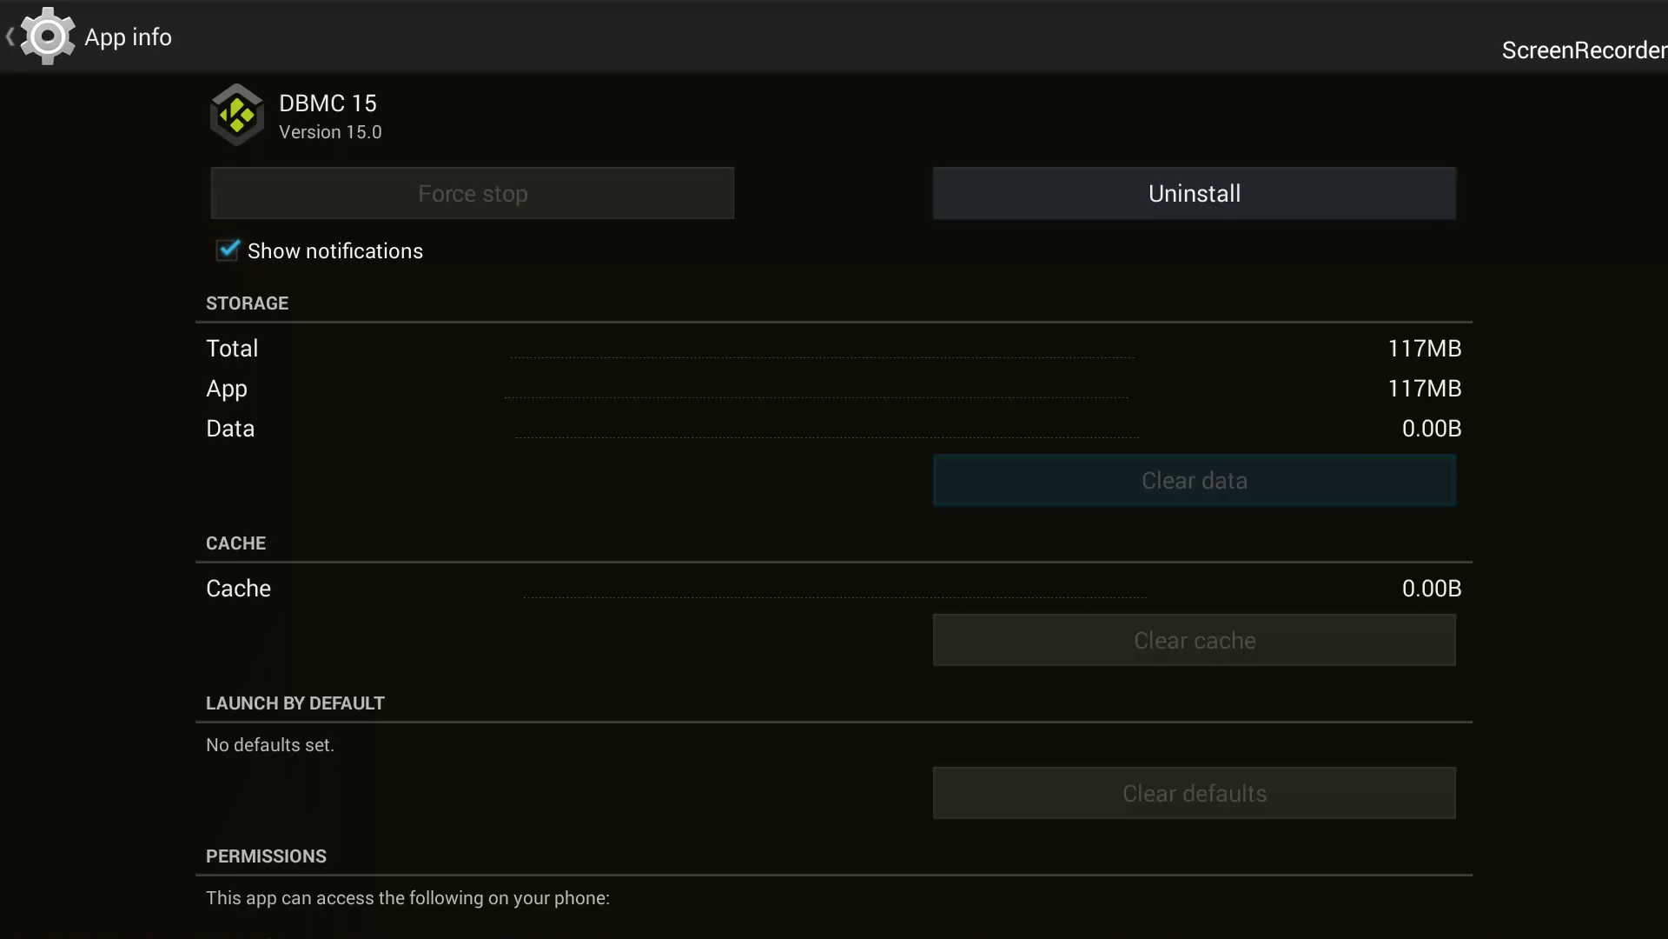
key(Up)
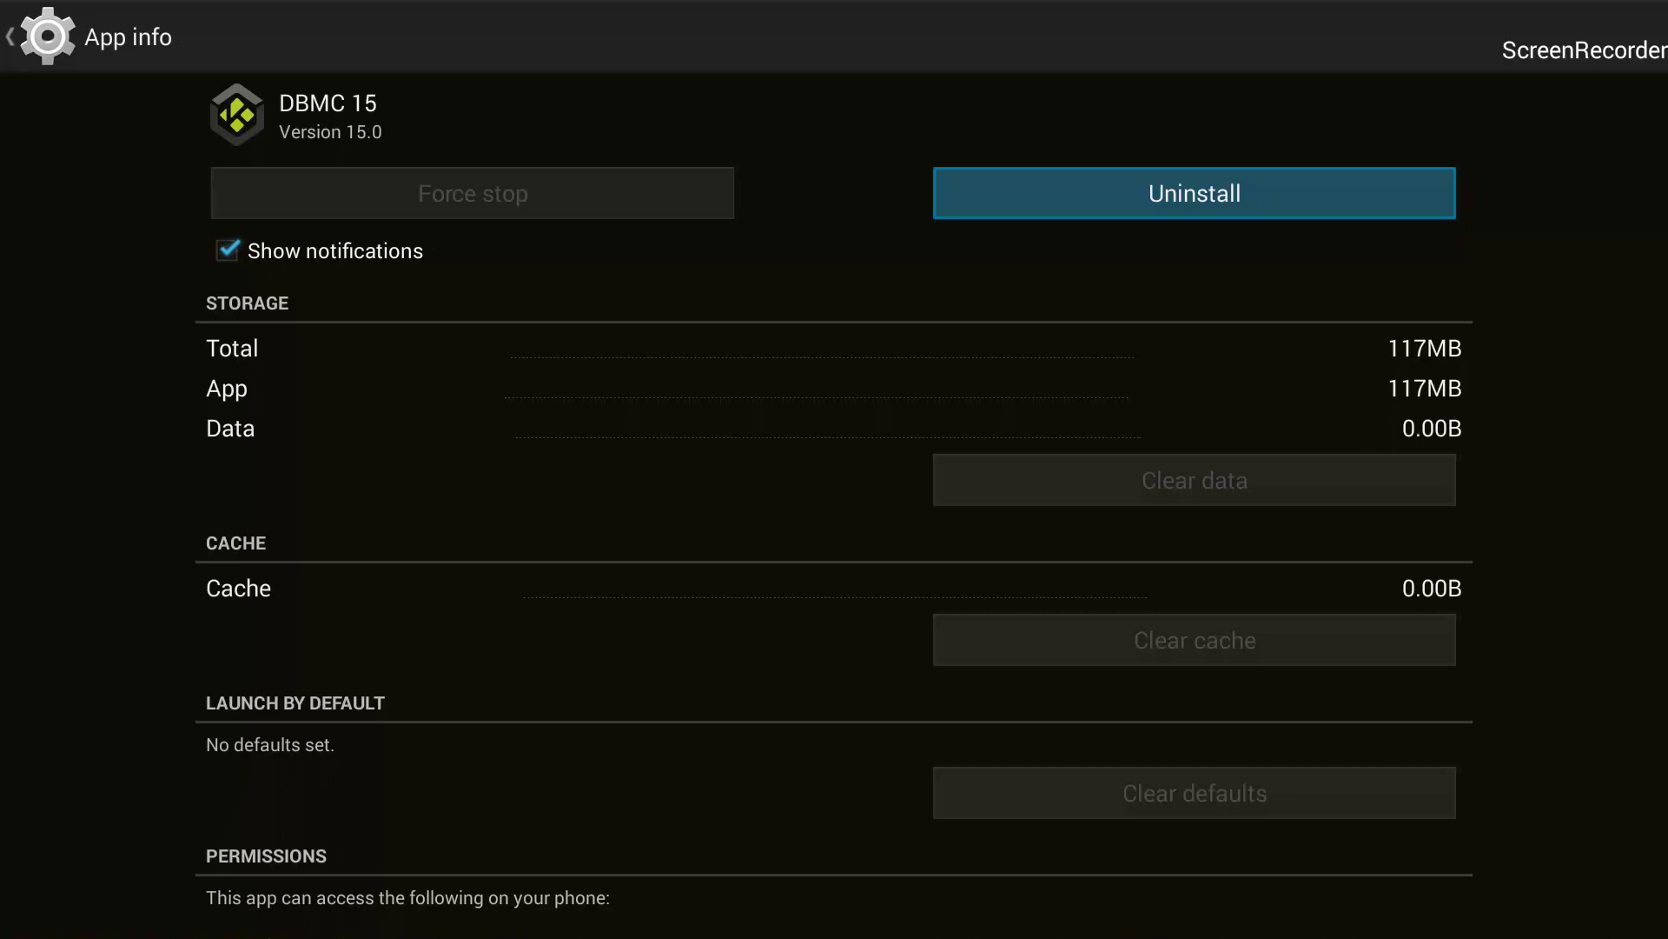
key(Return)
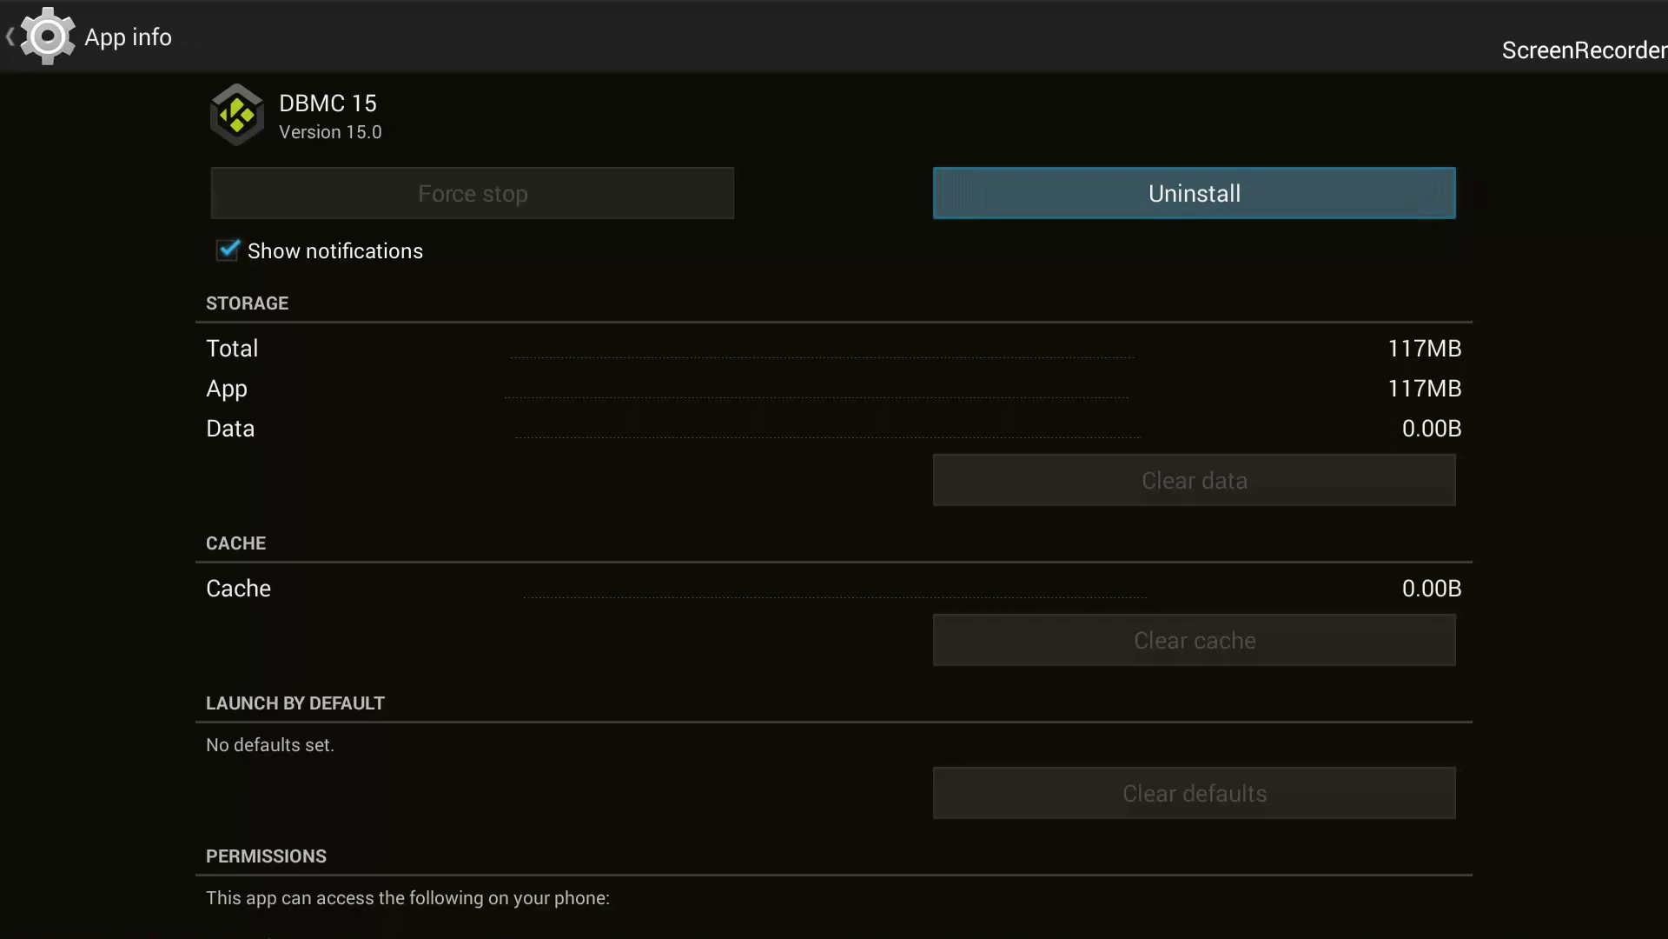
key(Right)
key(Return)
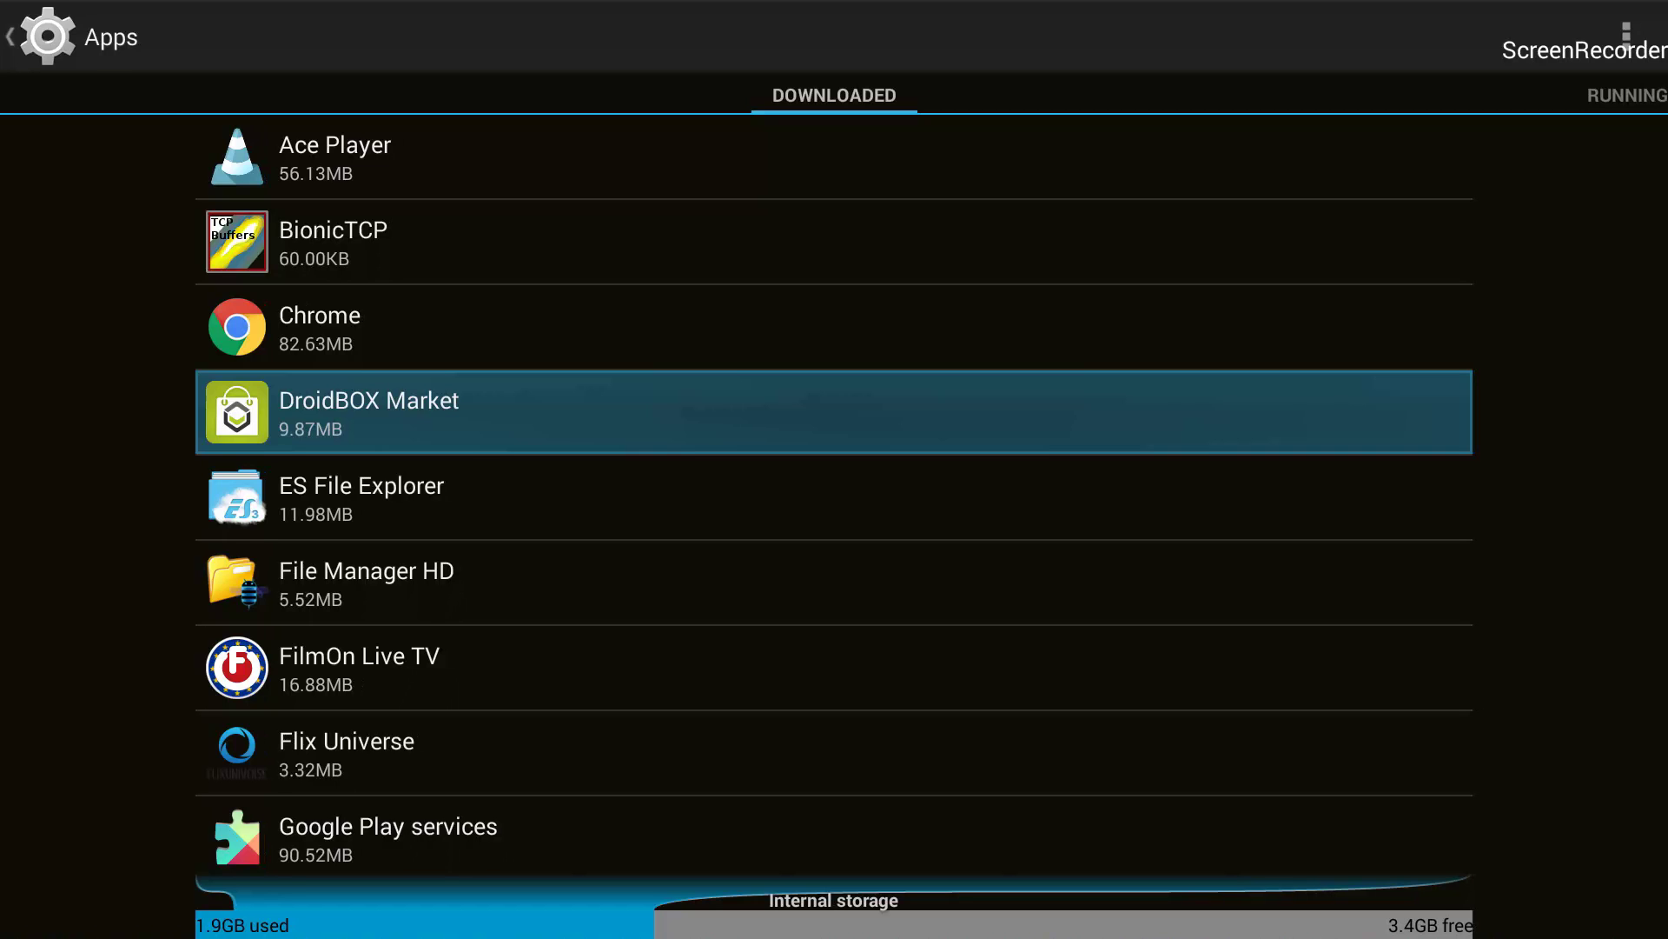
- Go home and reopen the app drawer, which no longer lists DBMC 15
key(Home)
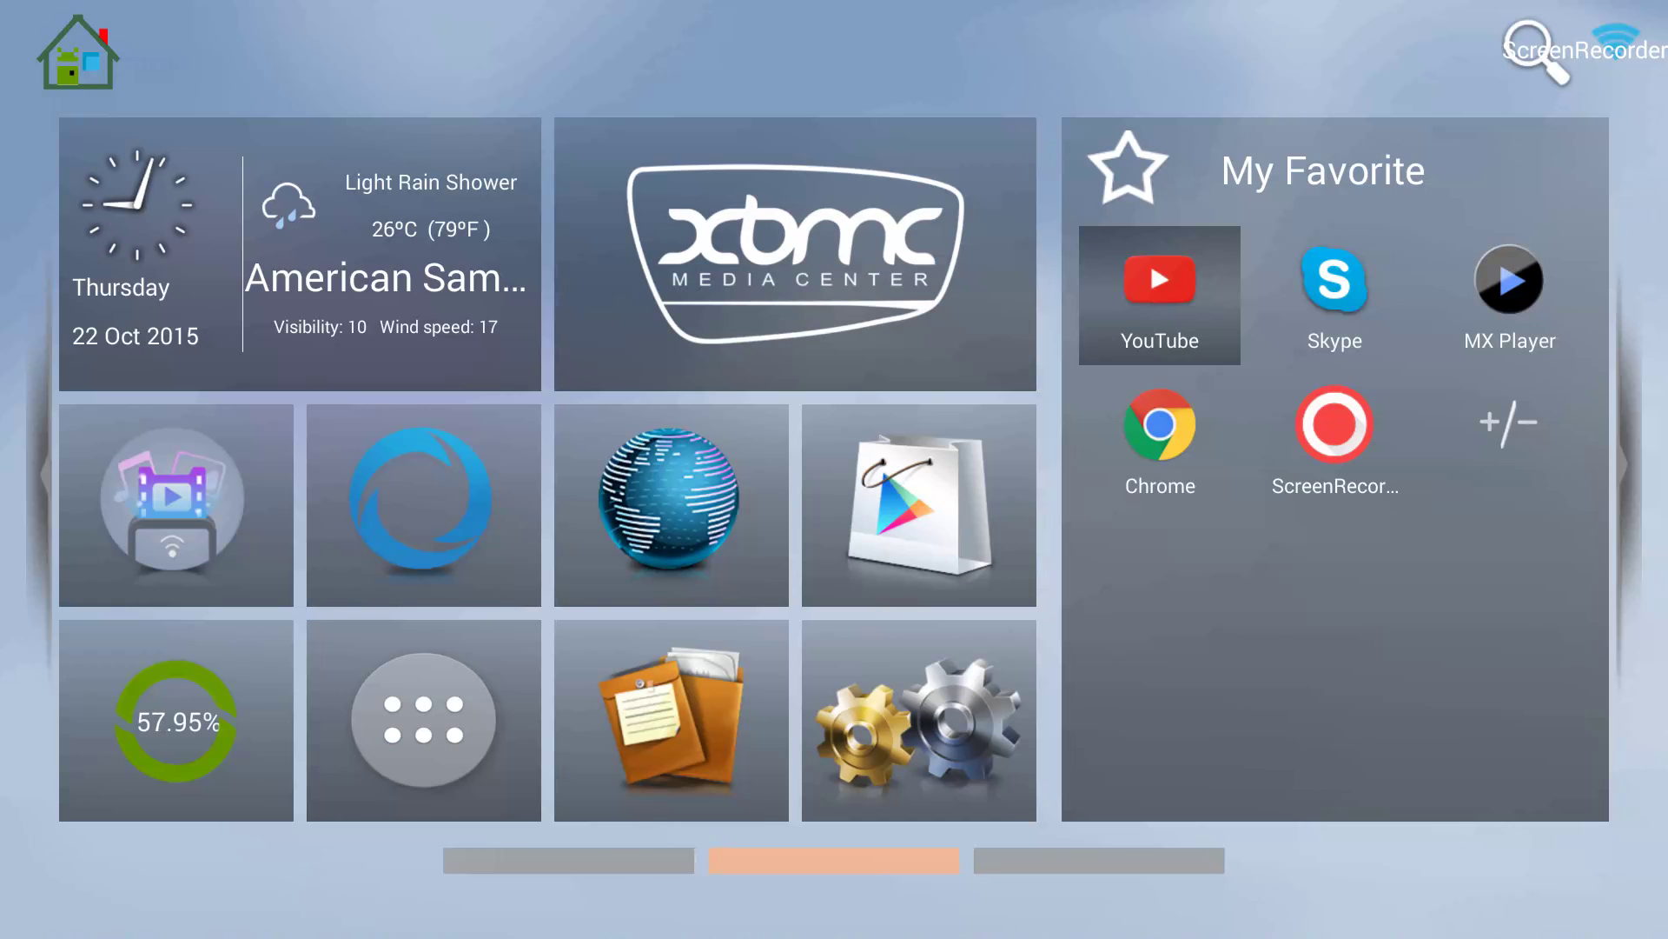
key(Left)
key(Left)
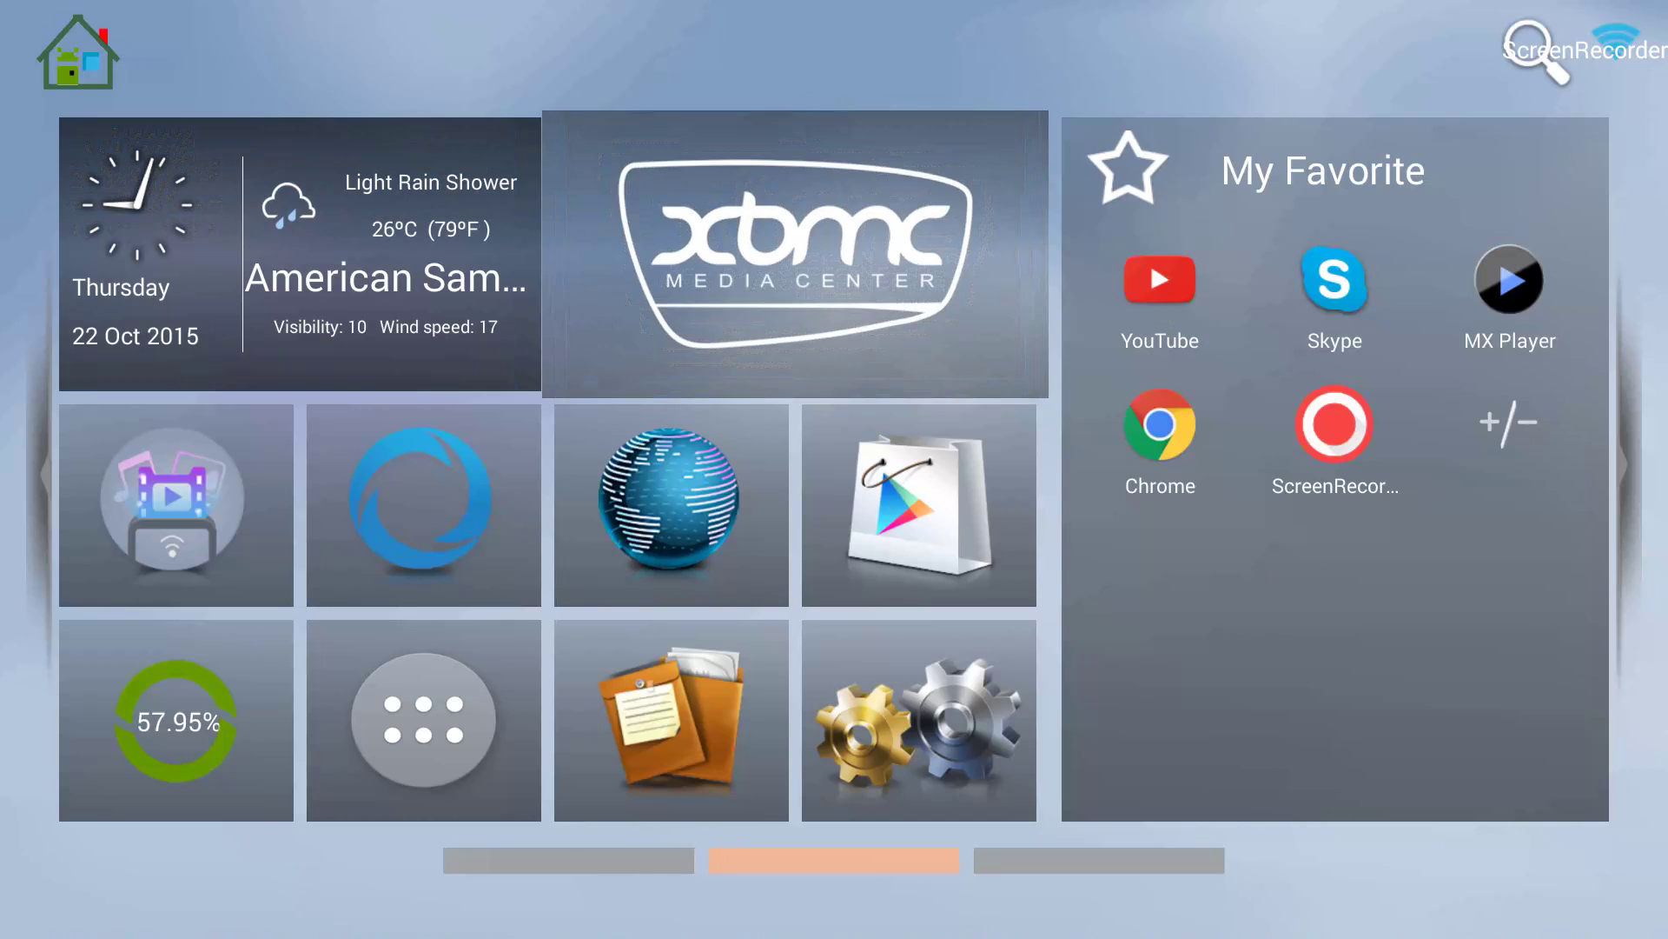
key(Down)
key(Right)
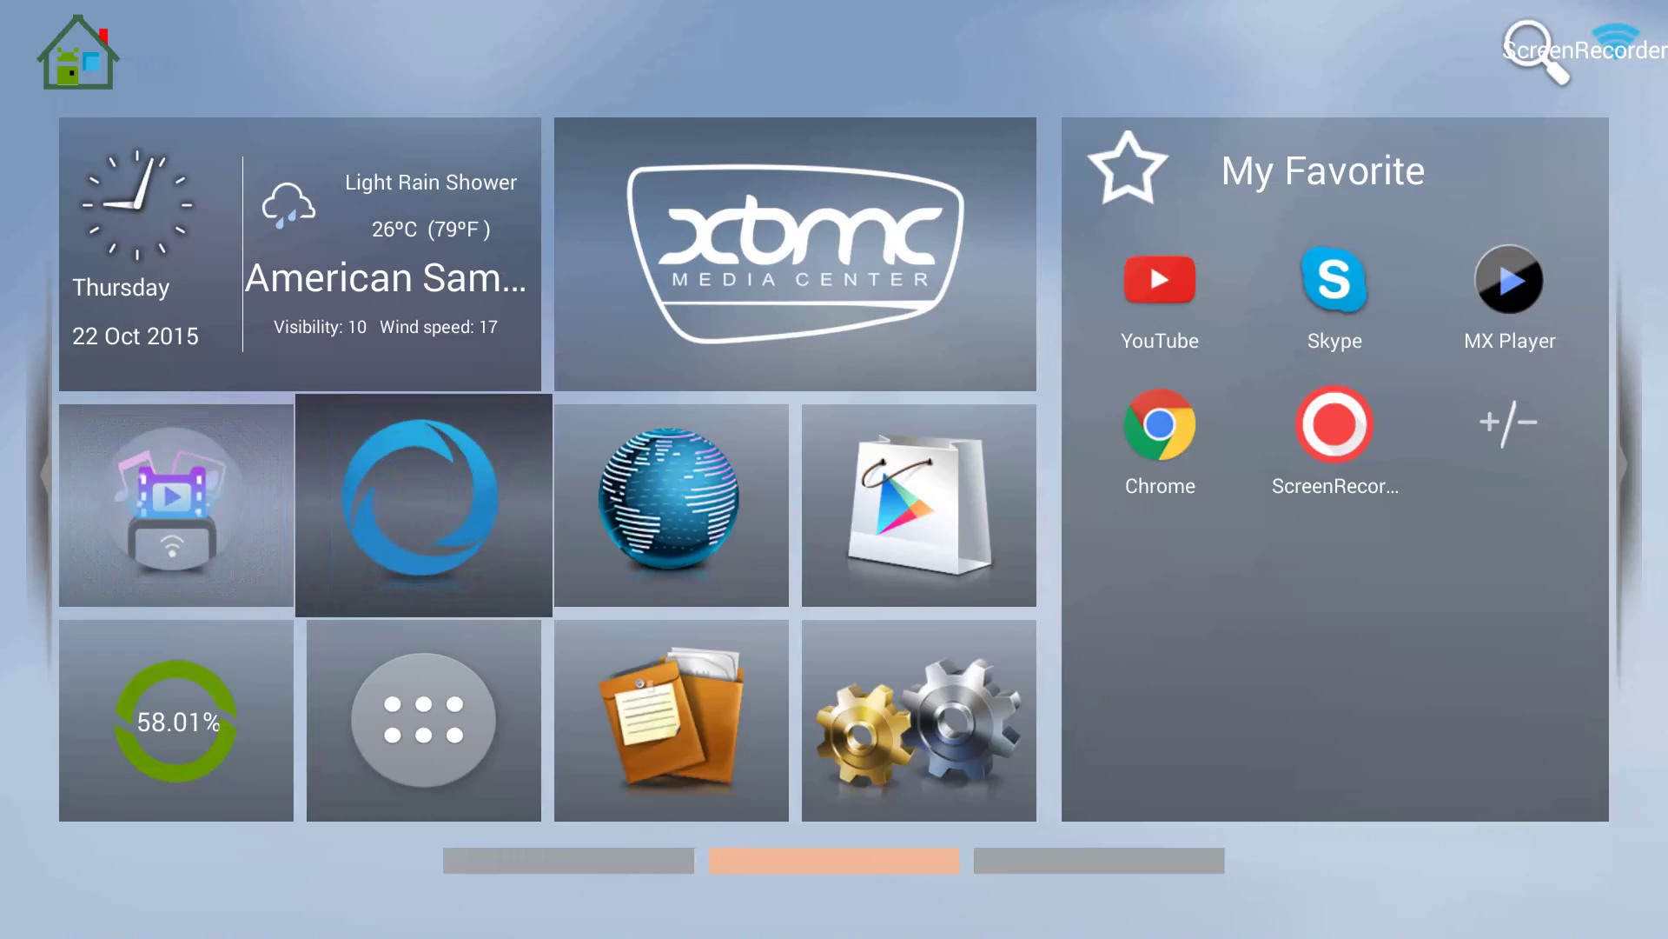
key(Down)
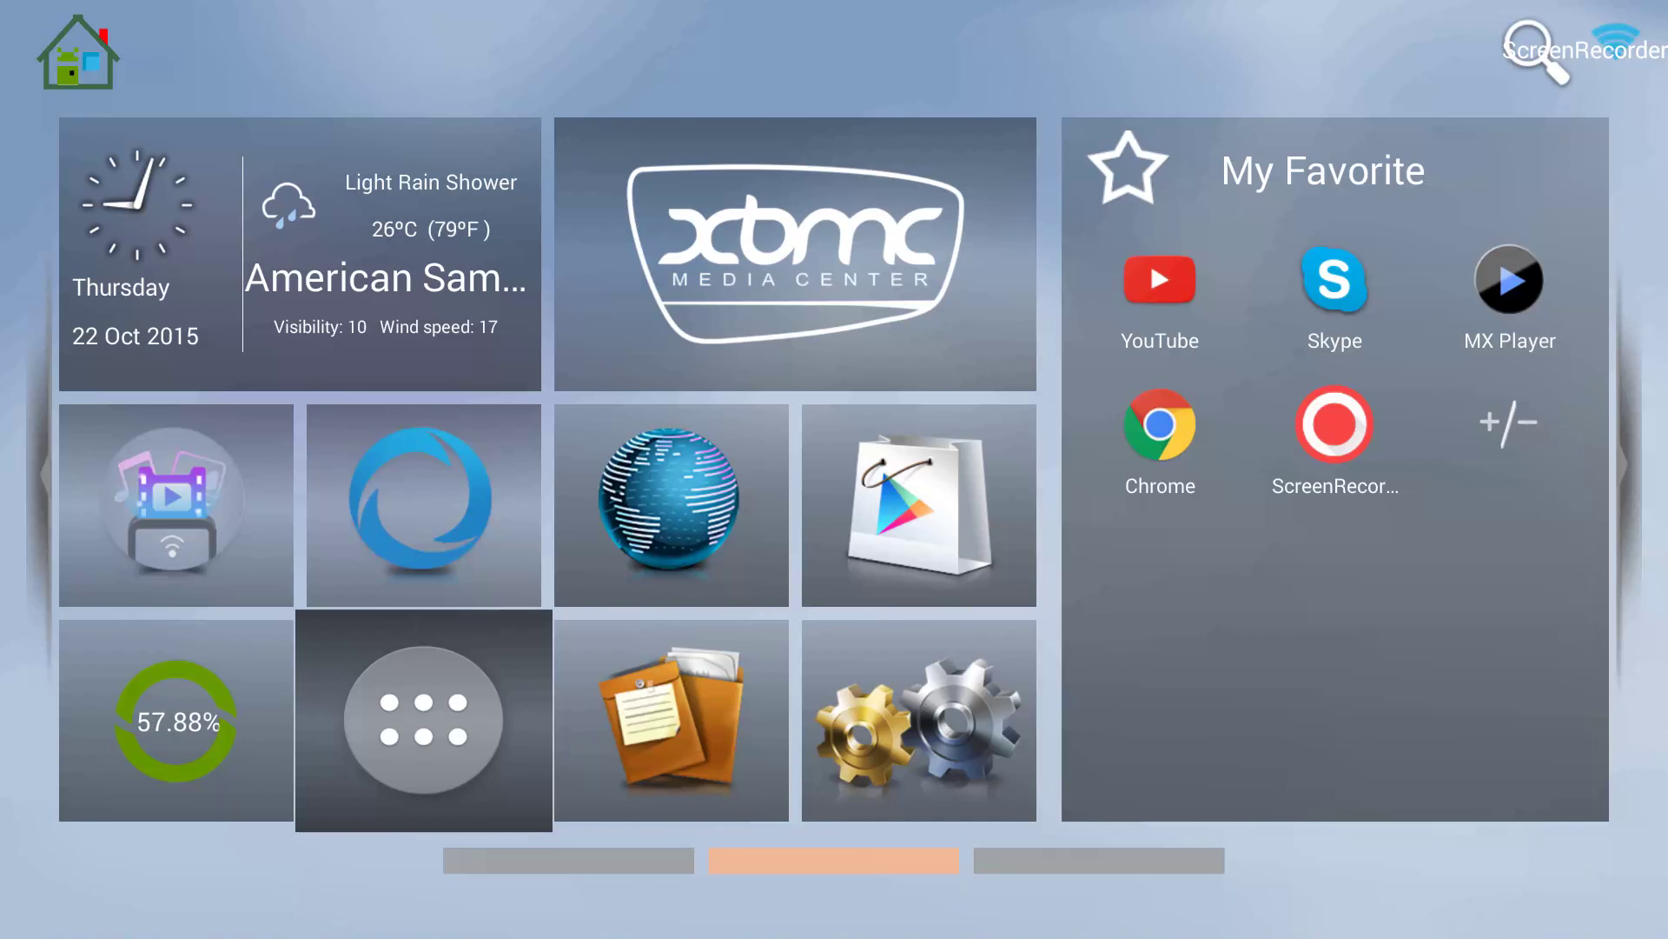
key(Return)
- Highlight the ES File Explorer tile in the app grid
key(Right)
key(Right)
key(Right)
key(Right)
key(Right)
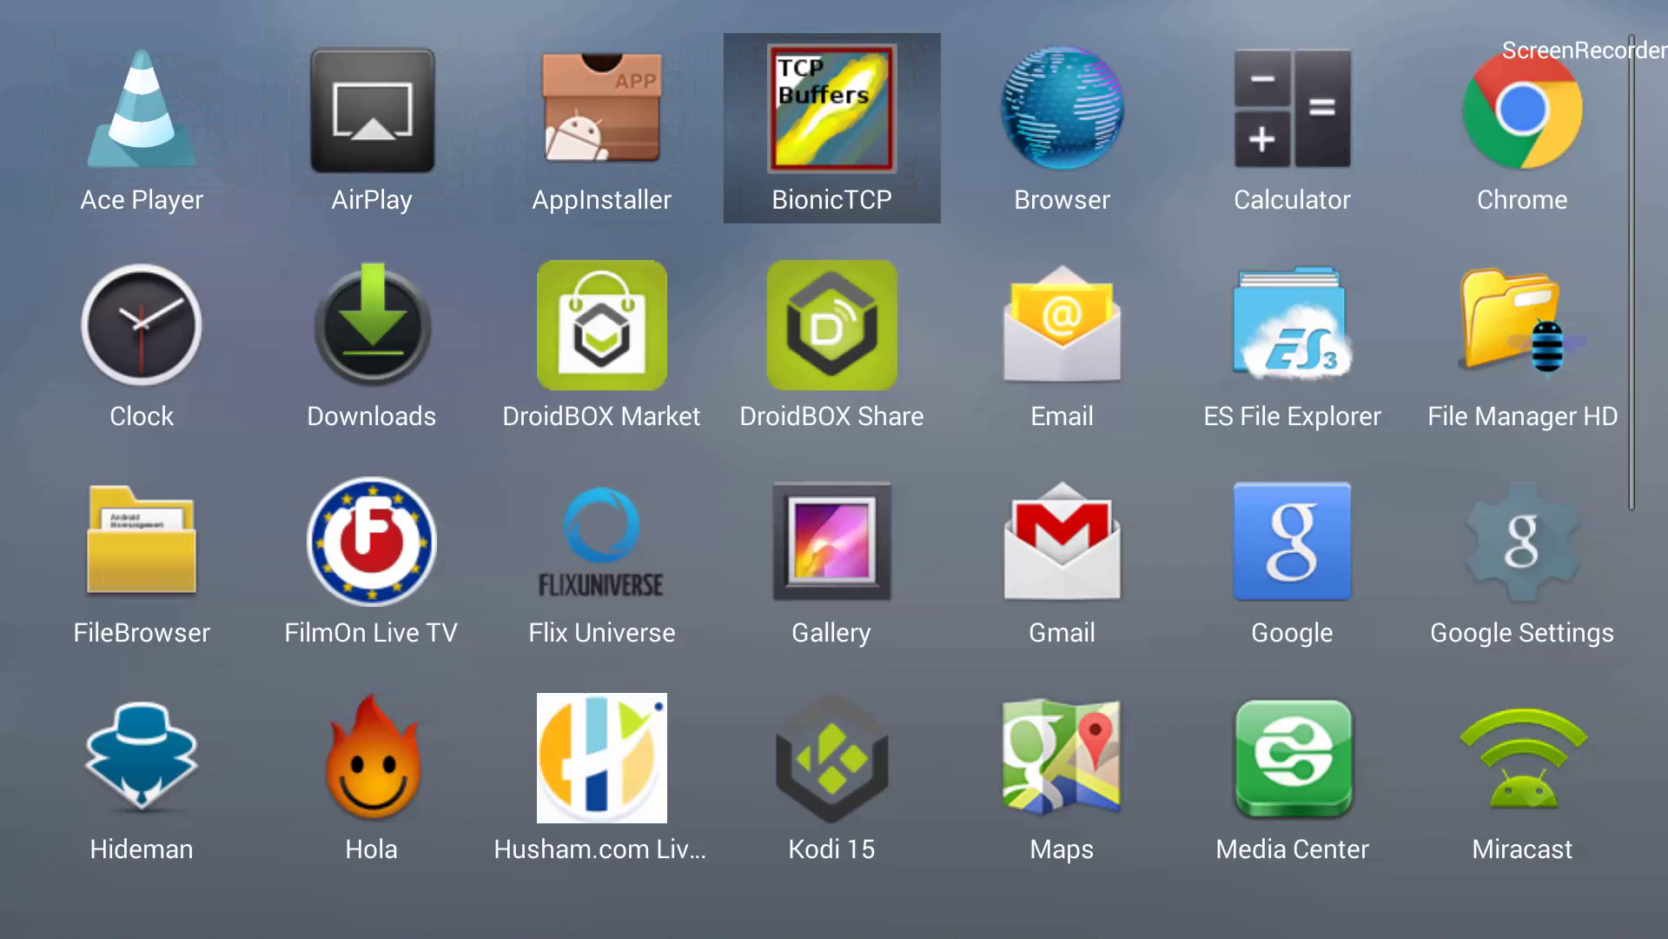
key(Down)
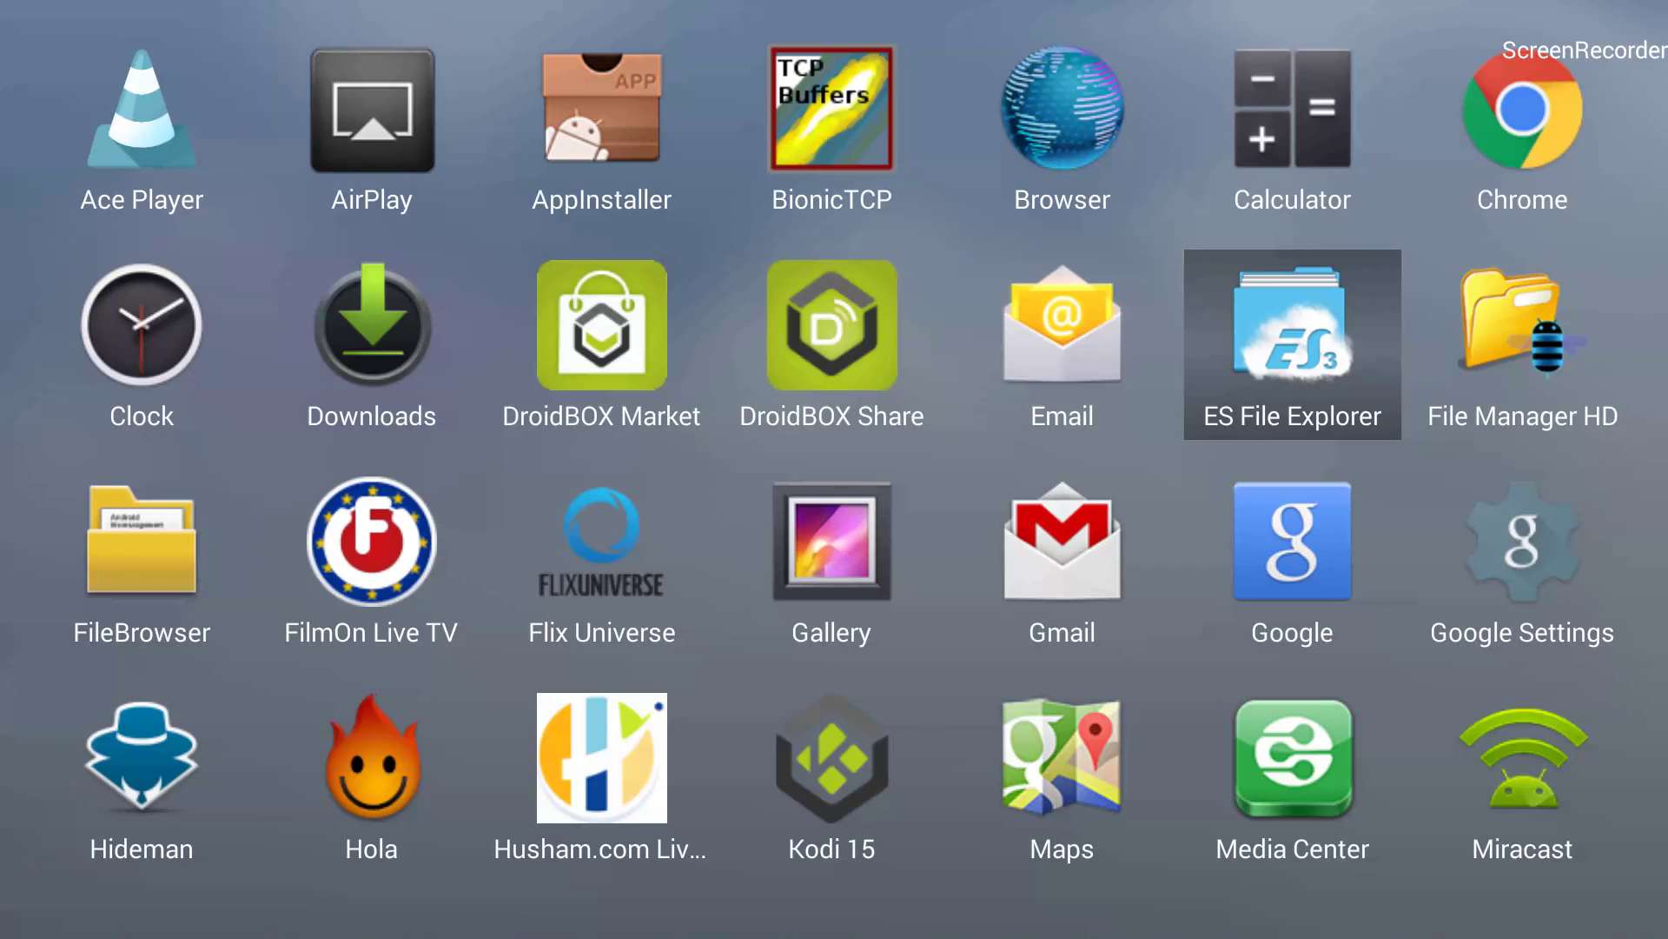
key(Left)
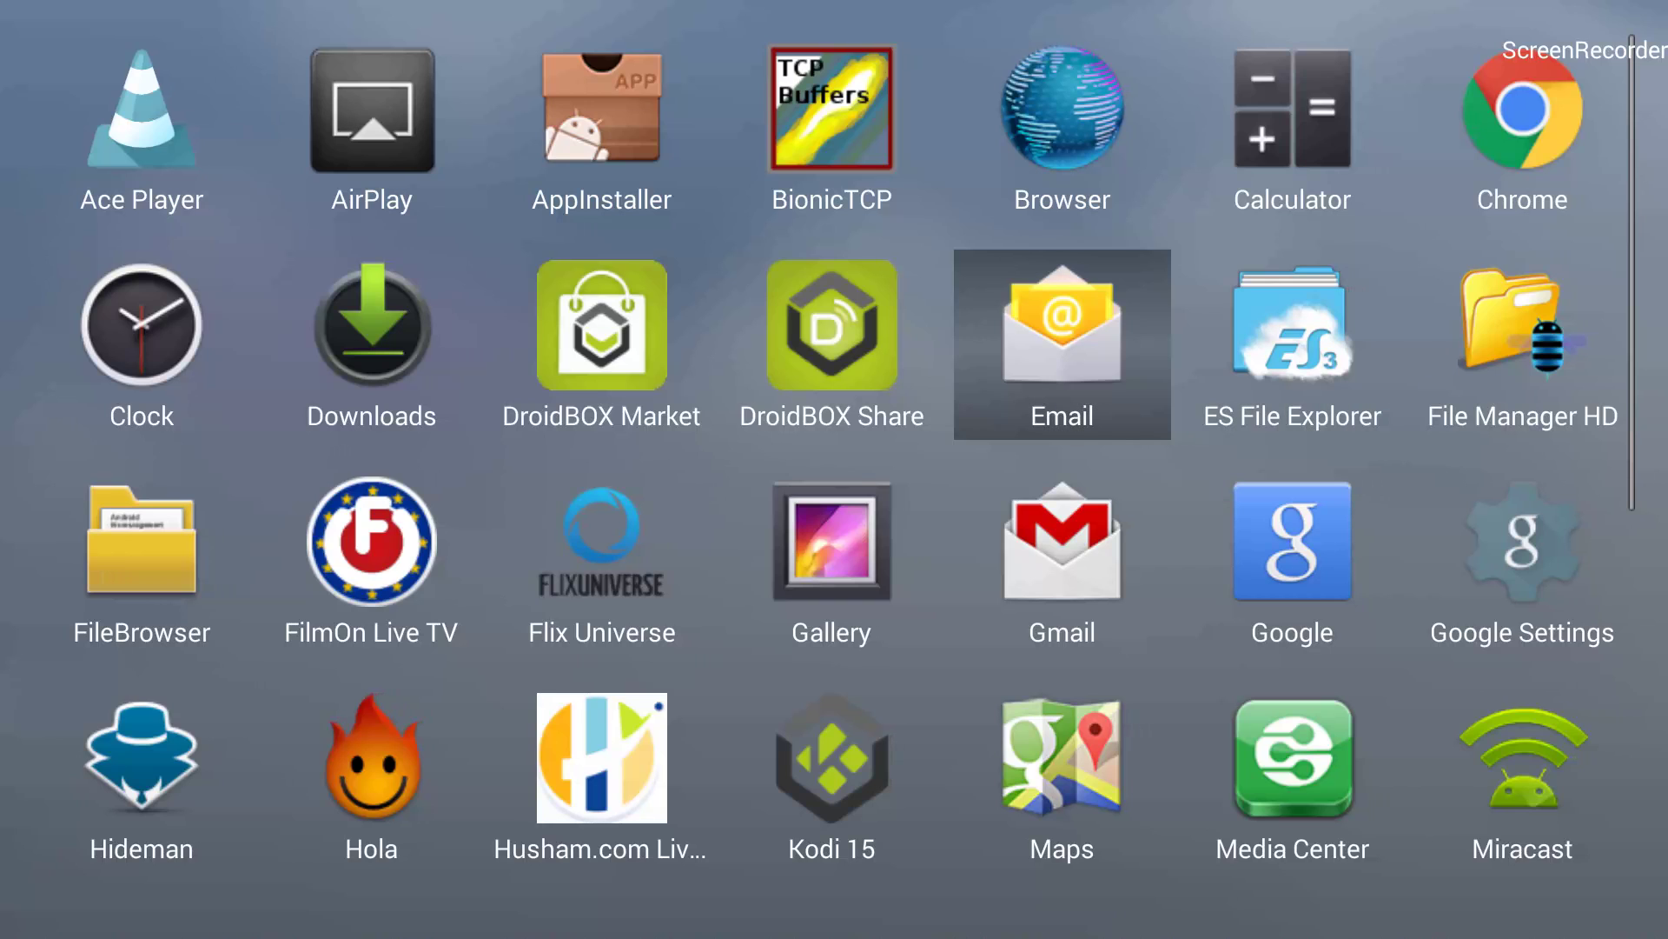
key(Right)
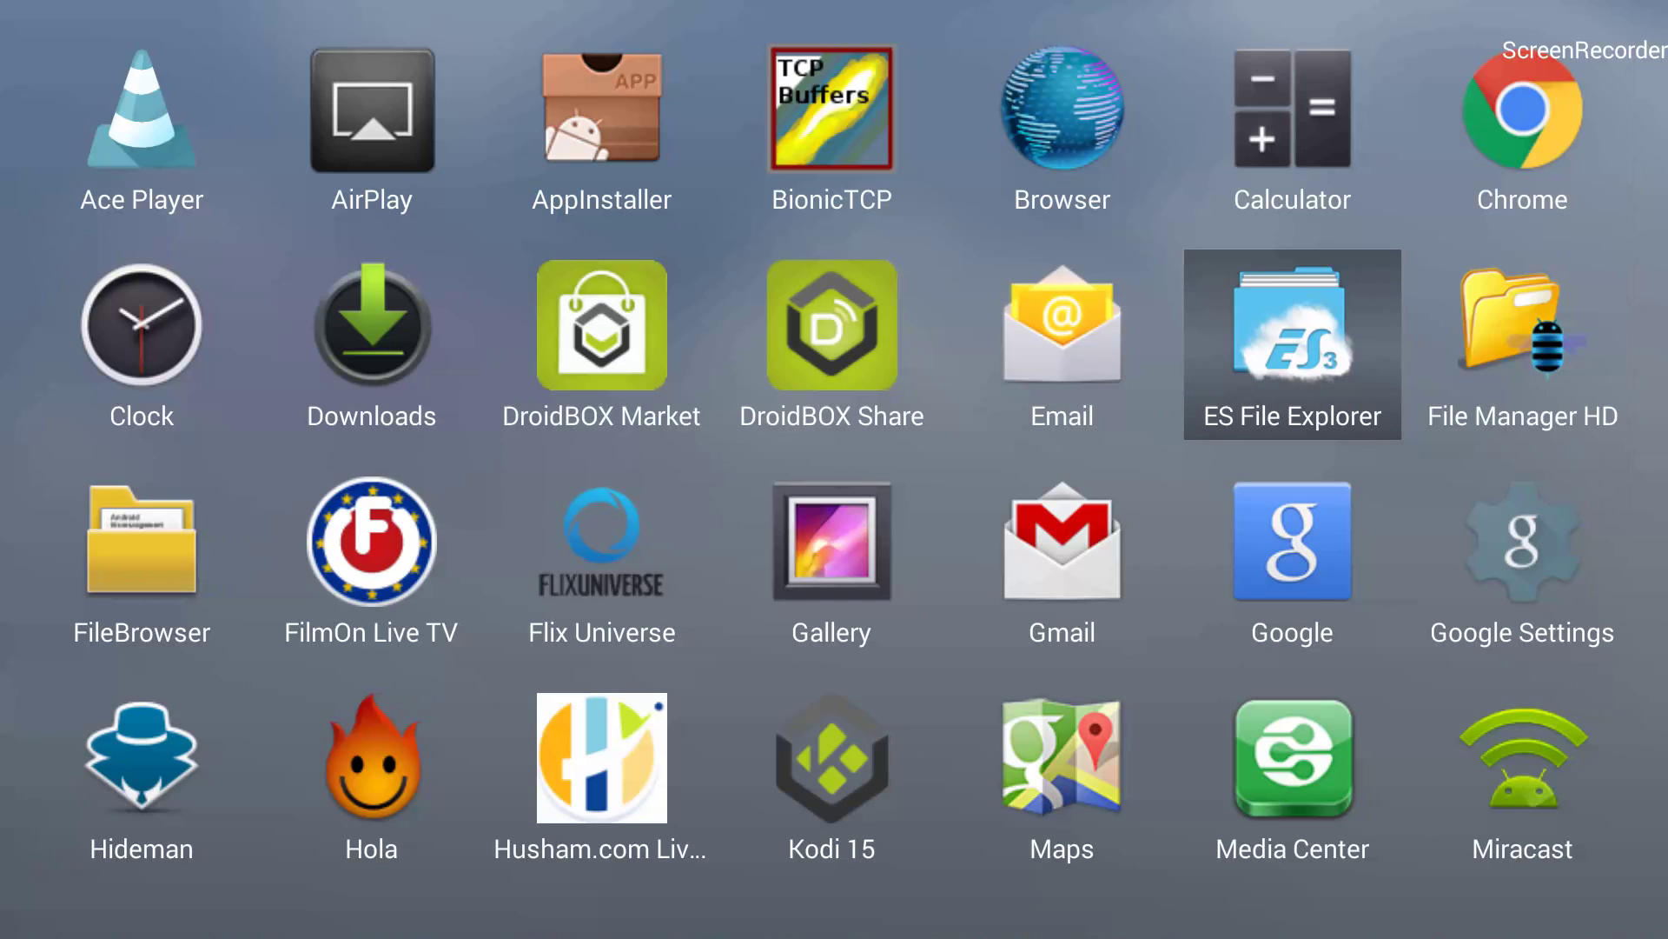
- Launch ES File Explorer and open the Device root from Local in Fast Access
key(Return)
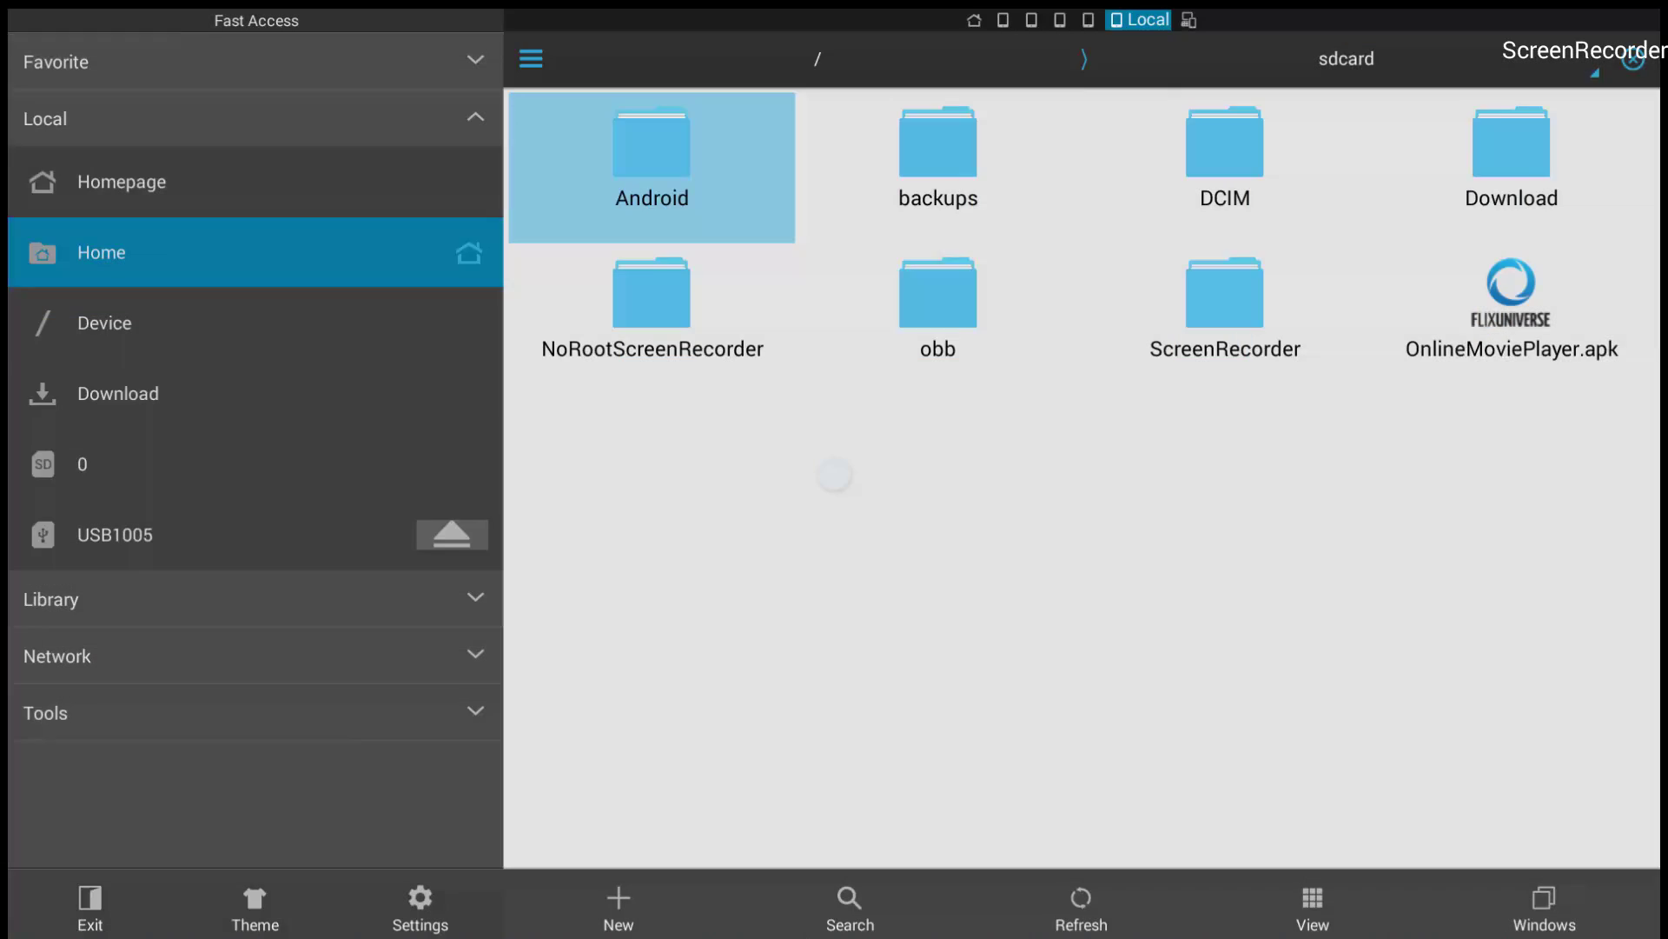
key(Up)
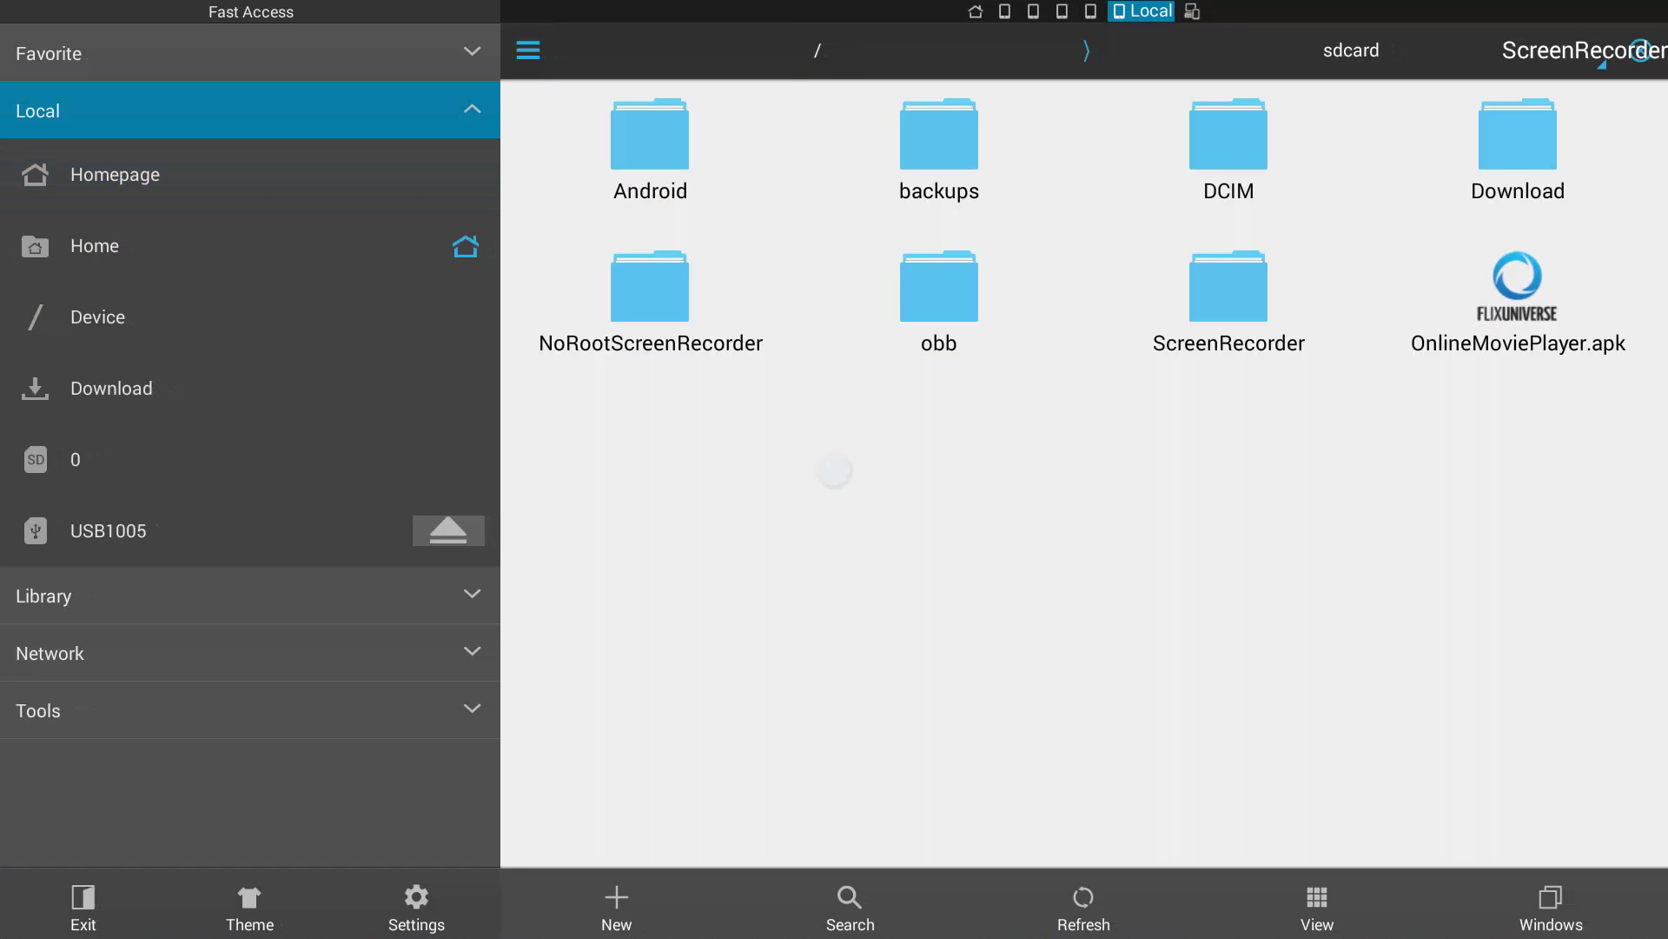
key(Return)
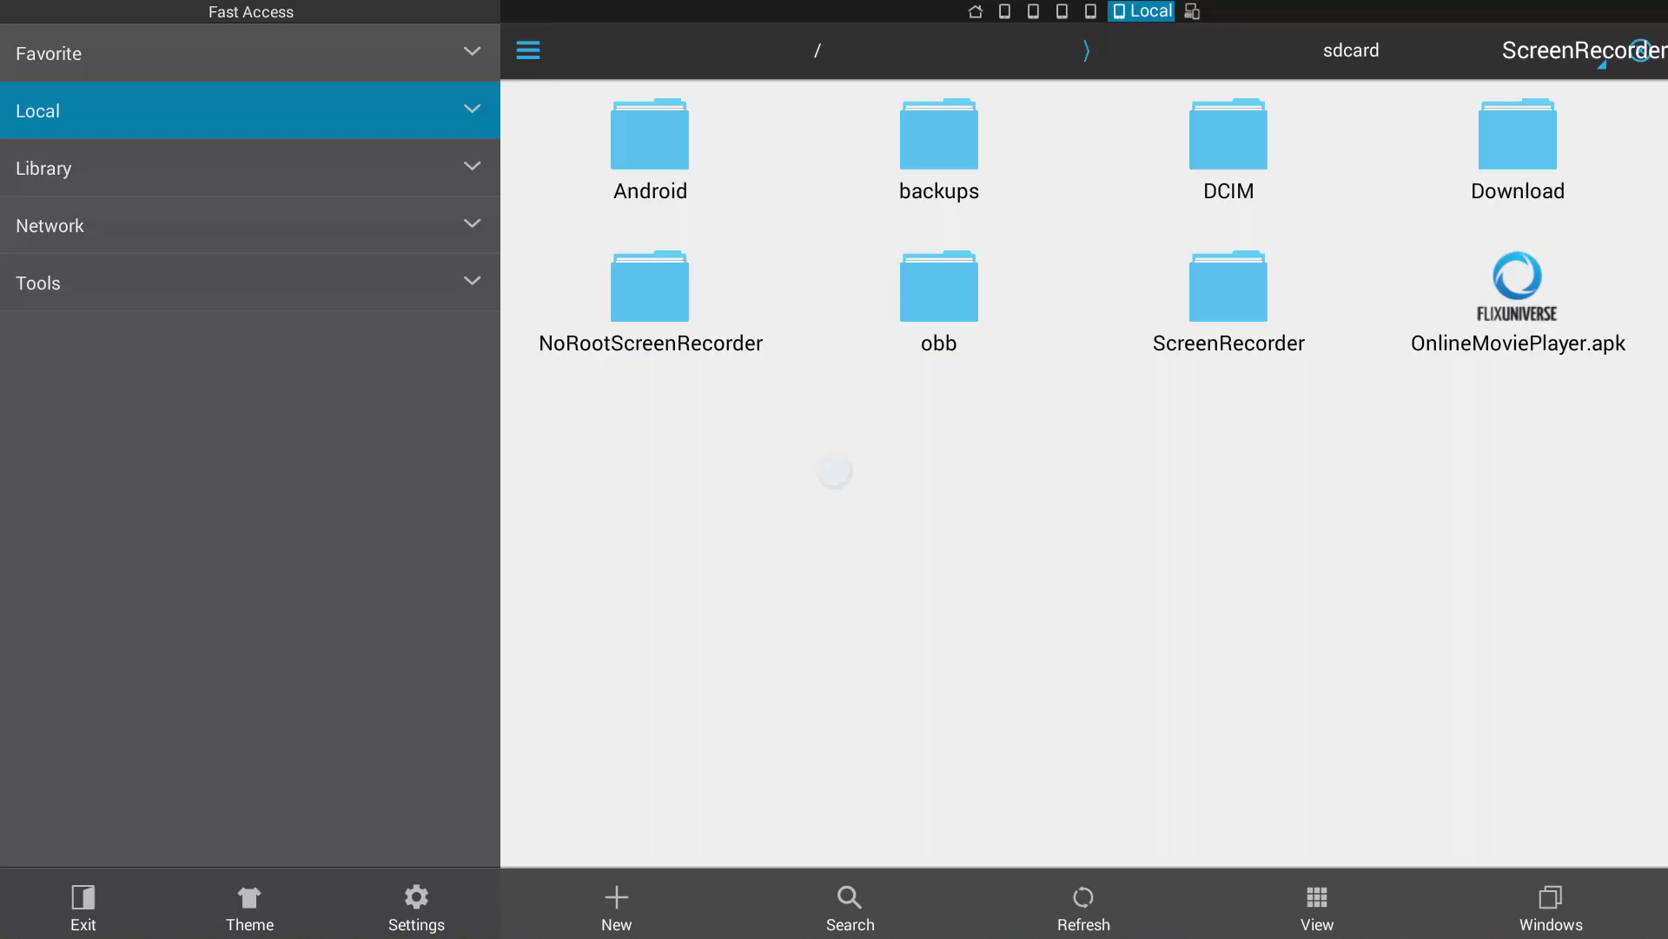
key(Down)
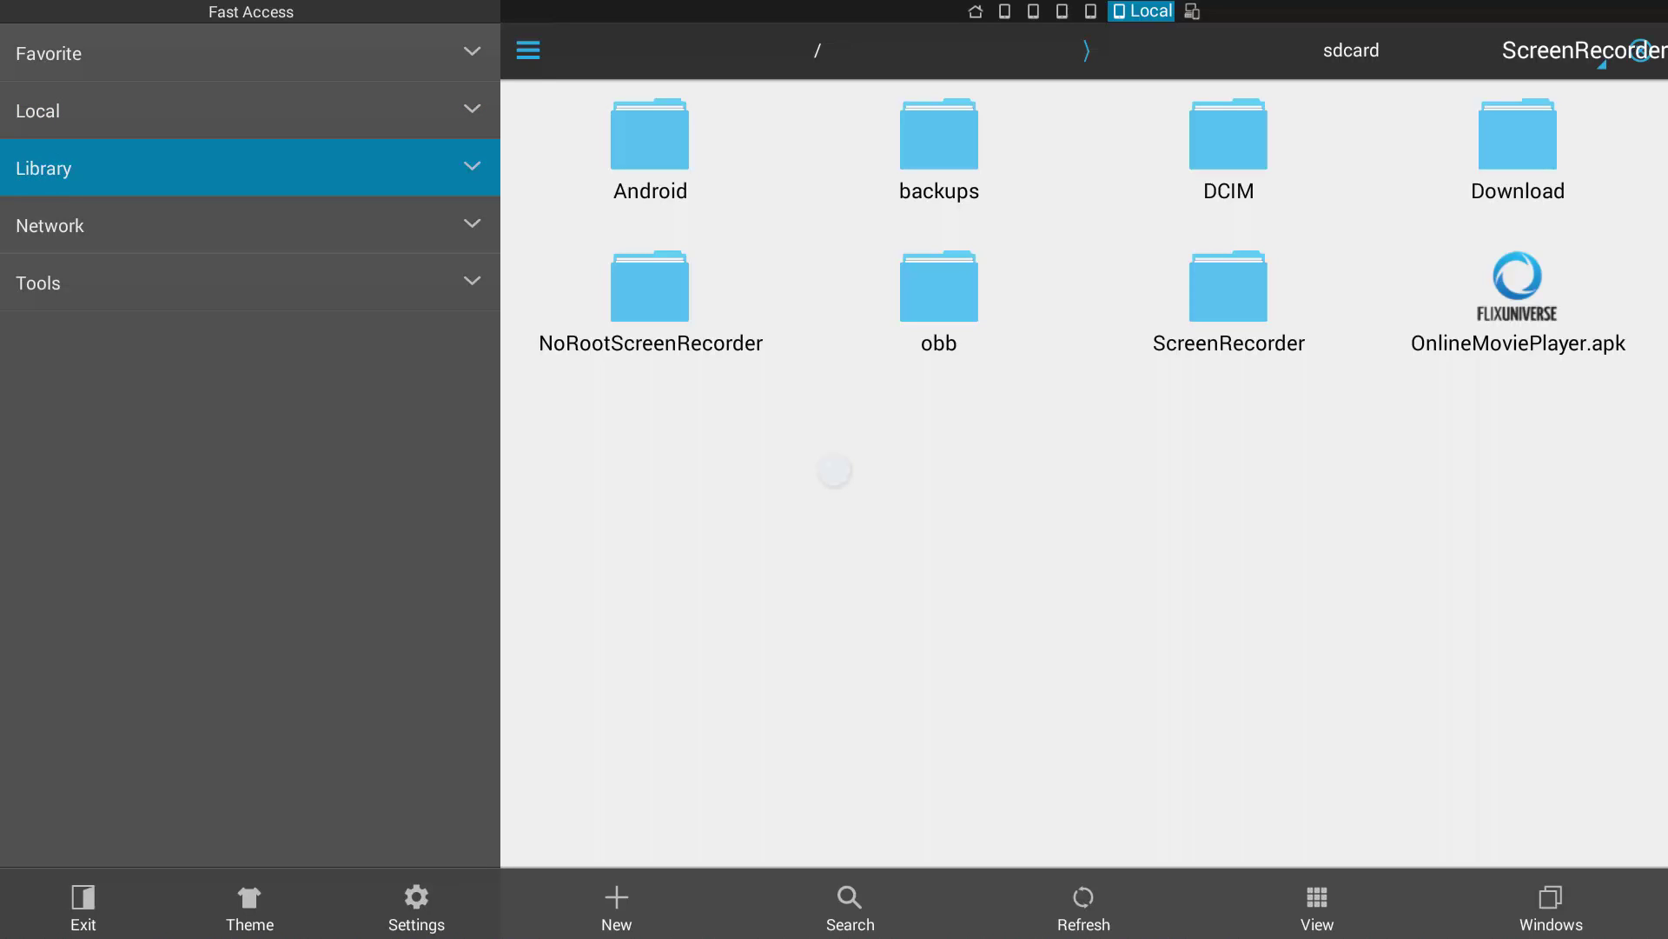
key(Down)
key(Up)
key(Up)
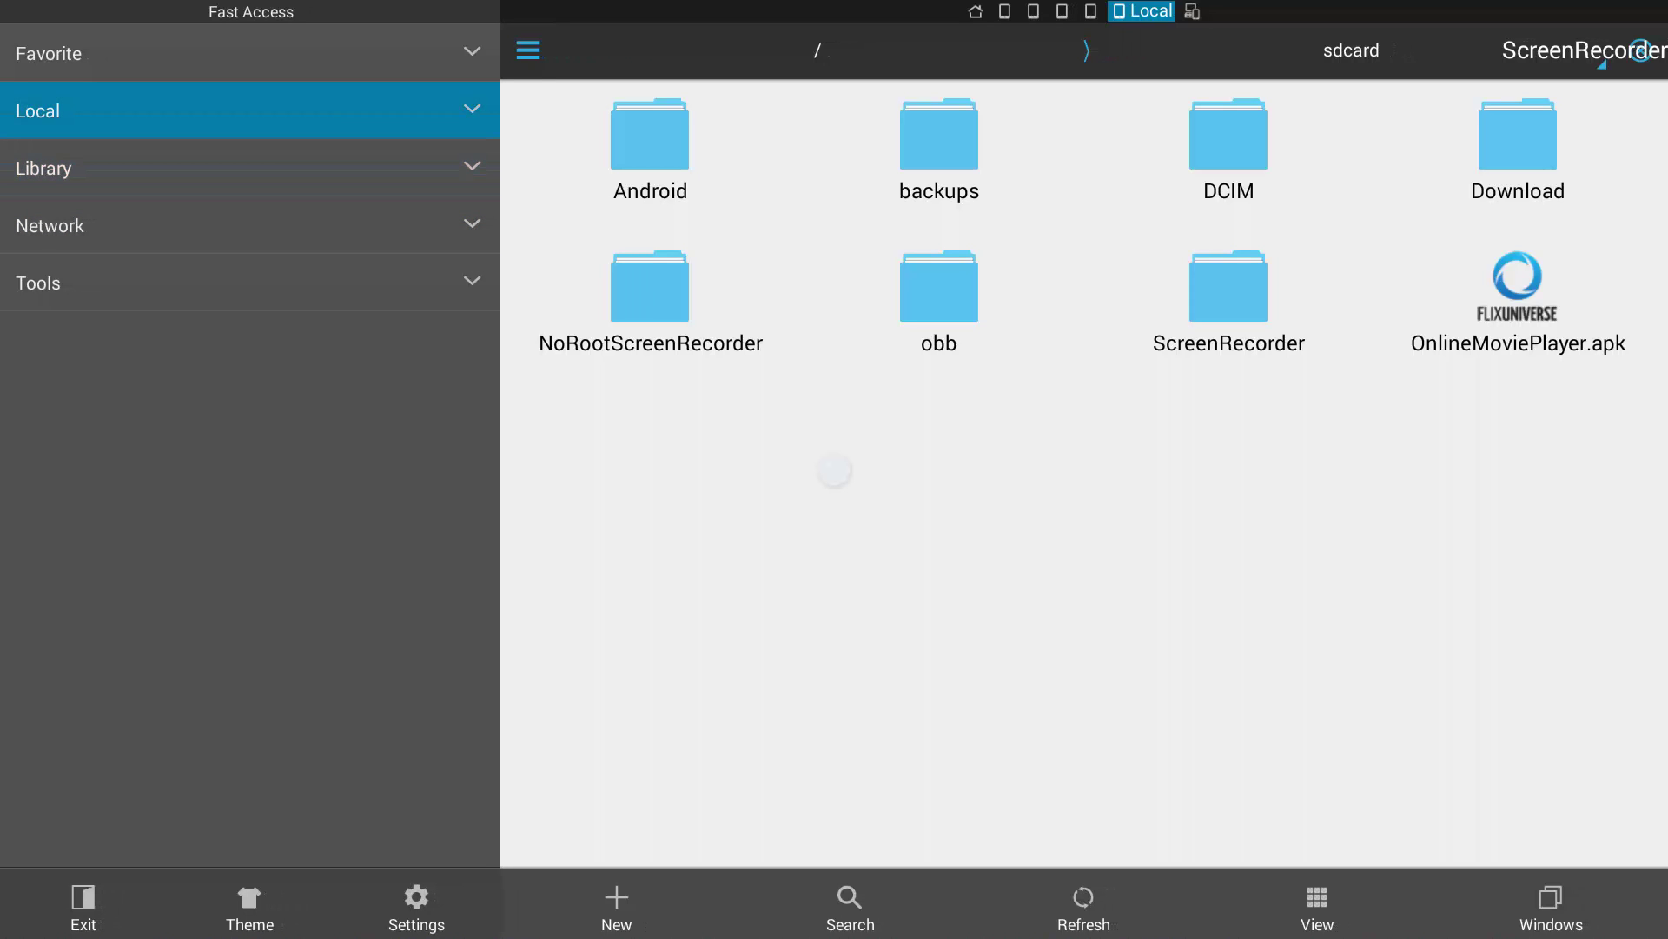
key(Down)
key(Up)
key(Return)
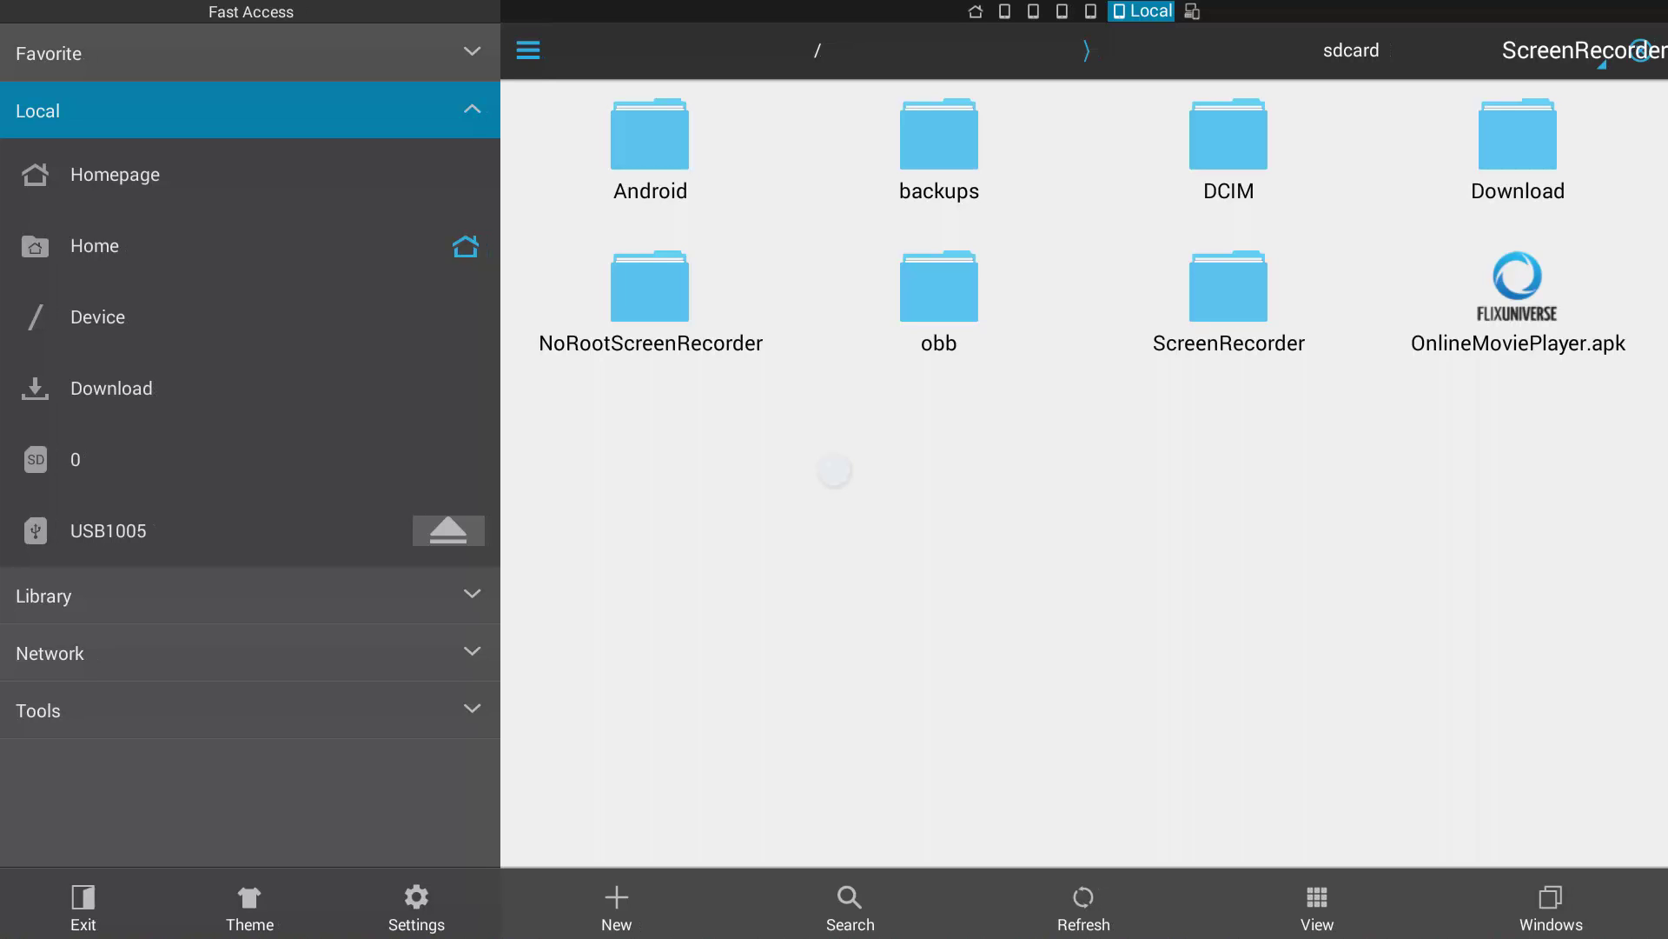
key(Down)
key(Down)
key(Down)
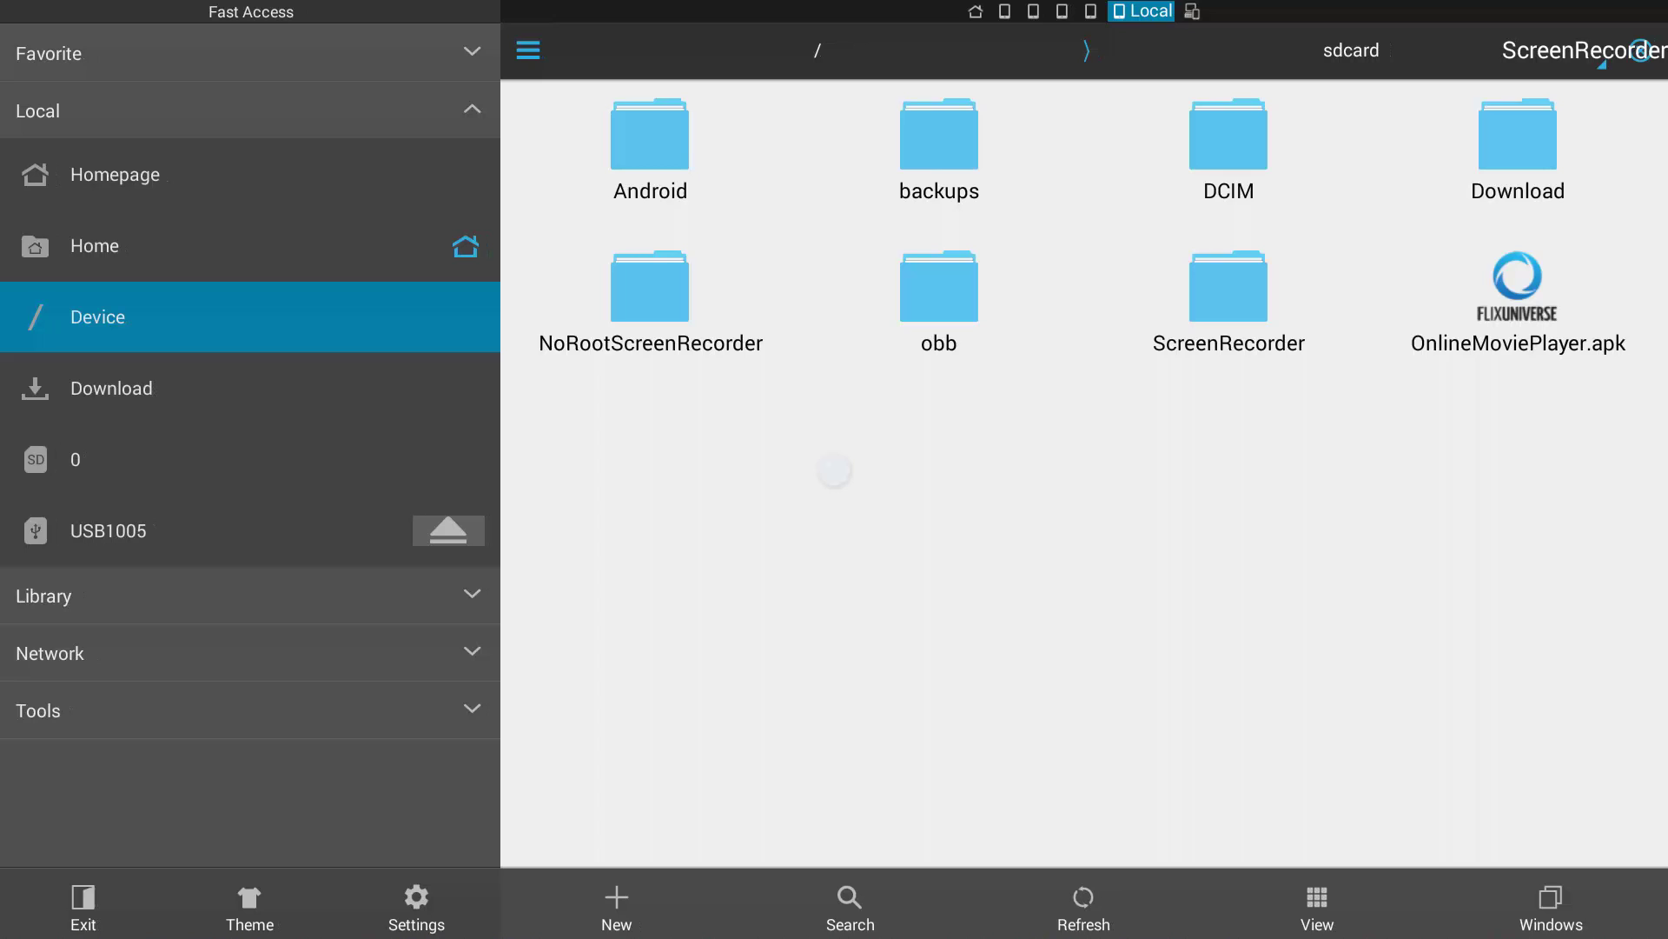
key(Return)
- Open the /system folder and highlight the preinstall folder
key(Right)
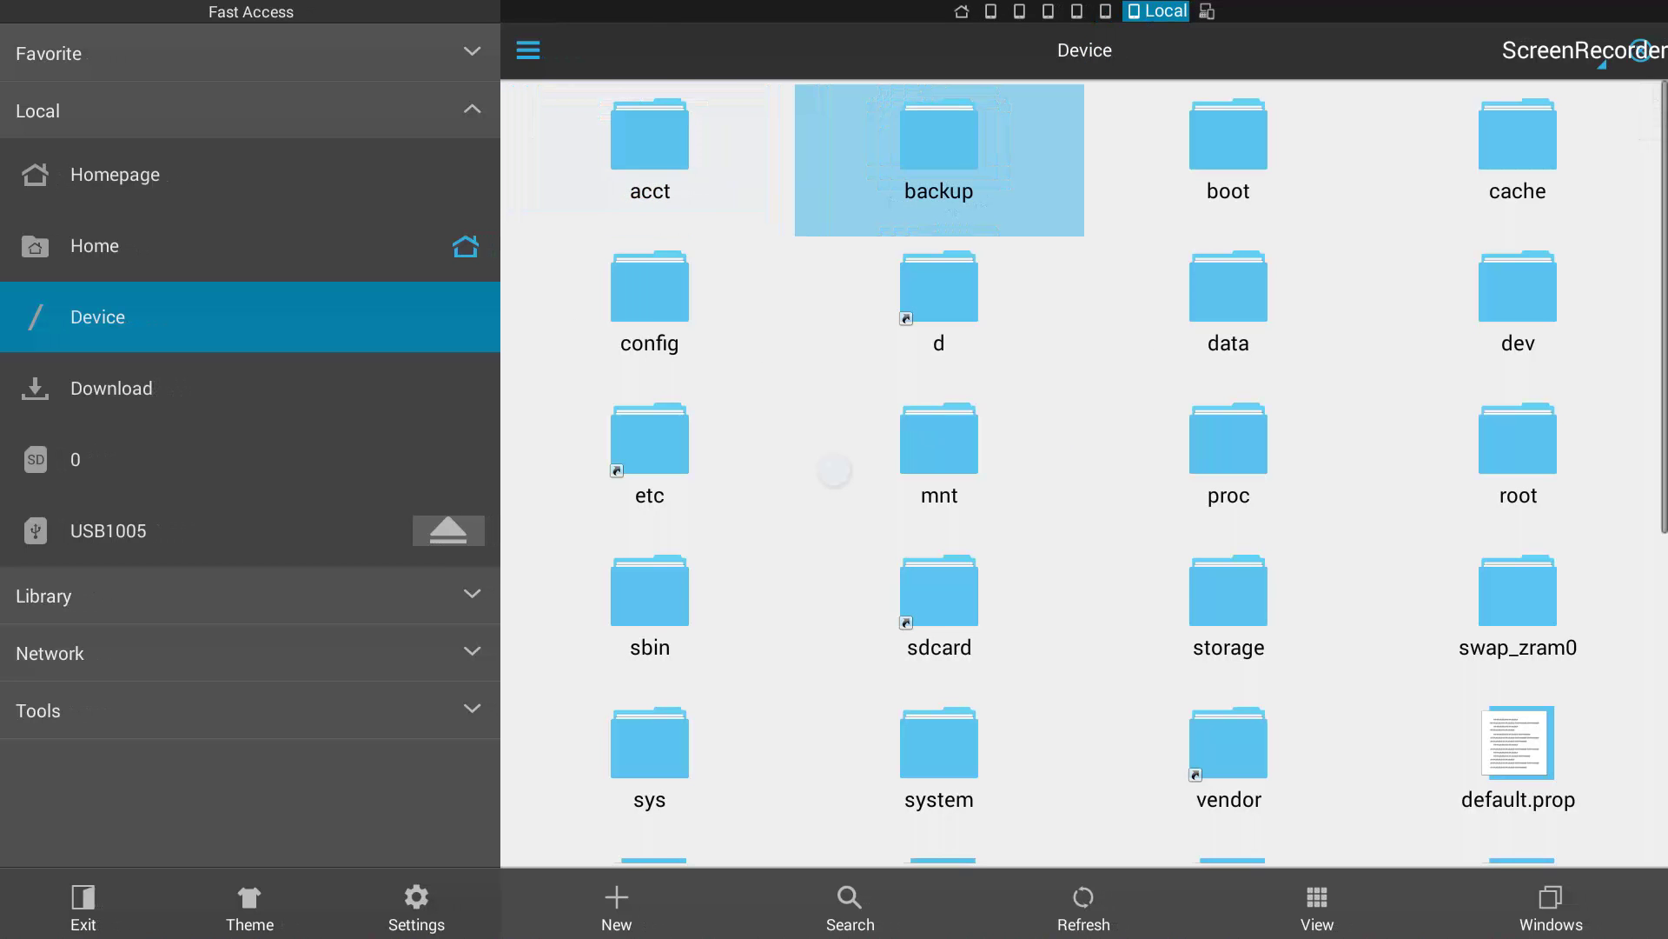
key(Right)
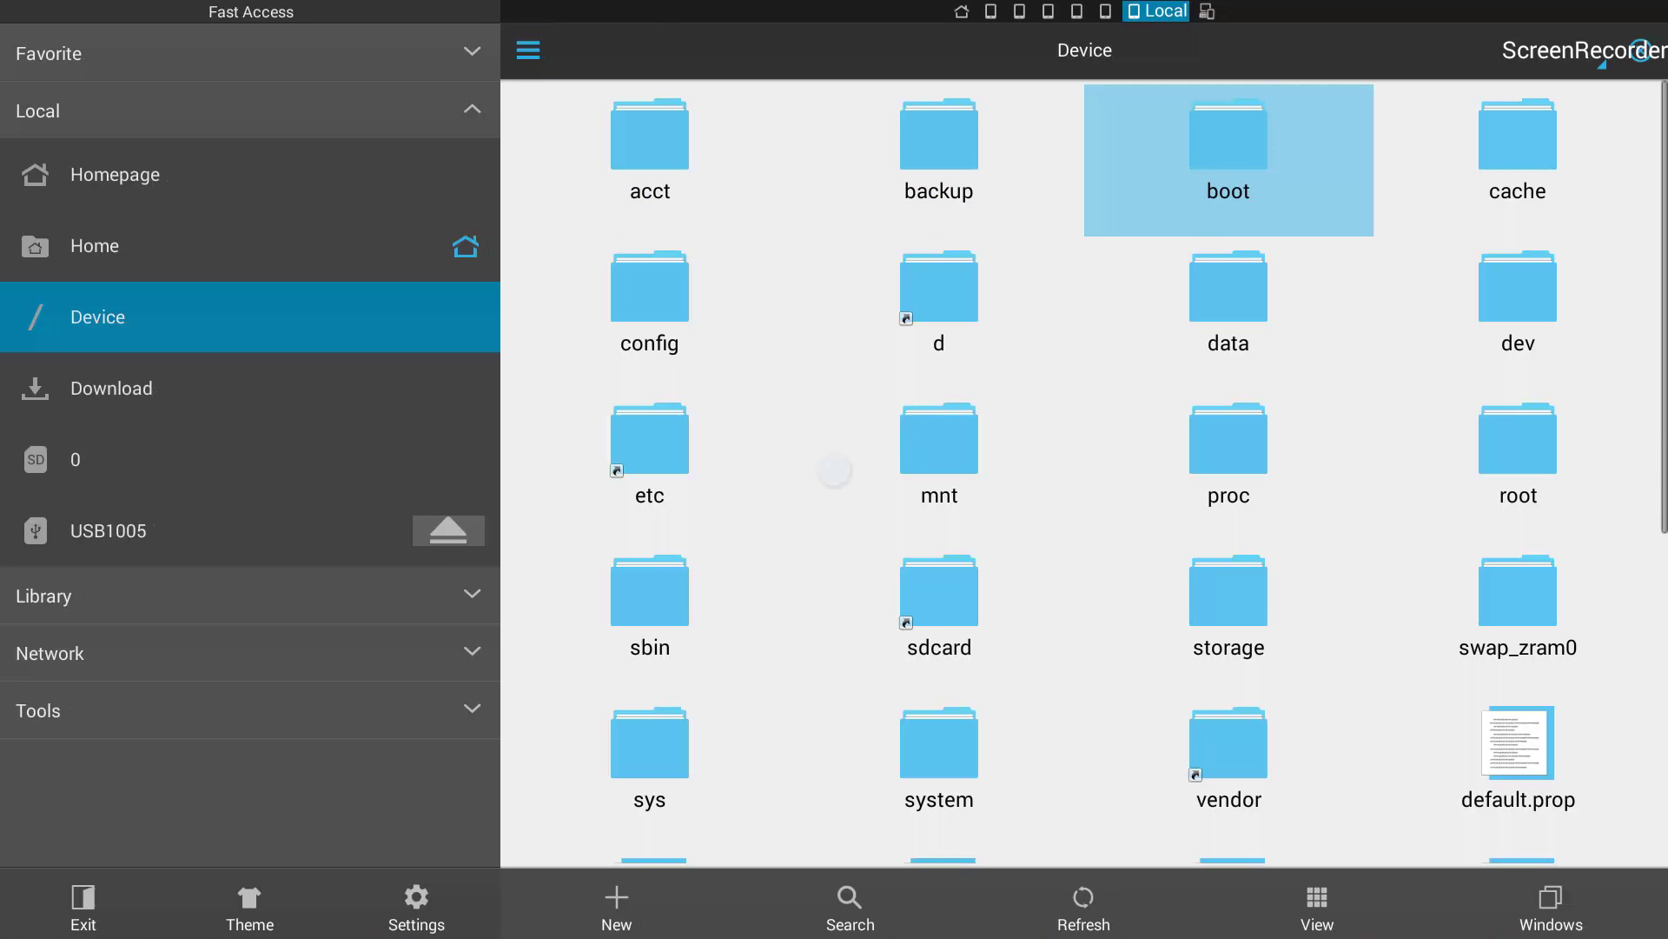
key(Down)
key(Down)
key(Down)
key(Down)
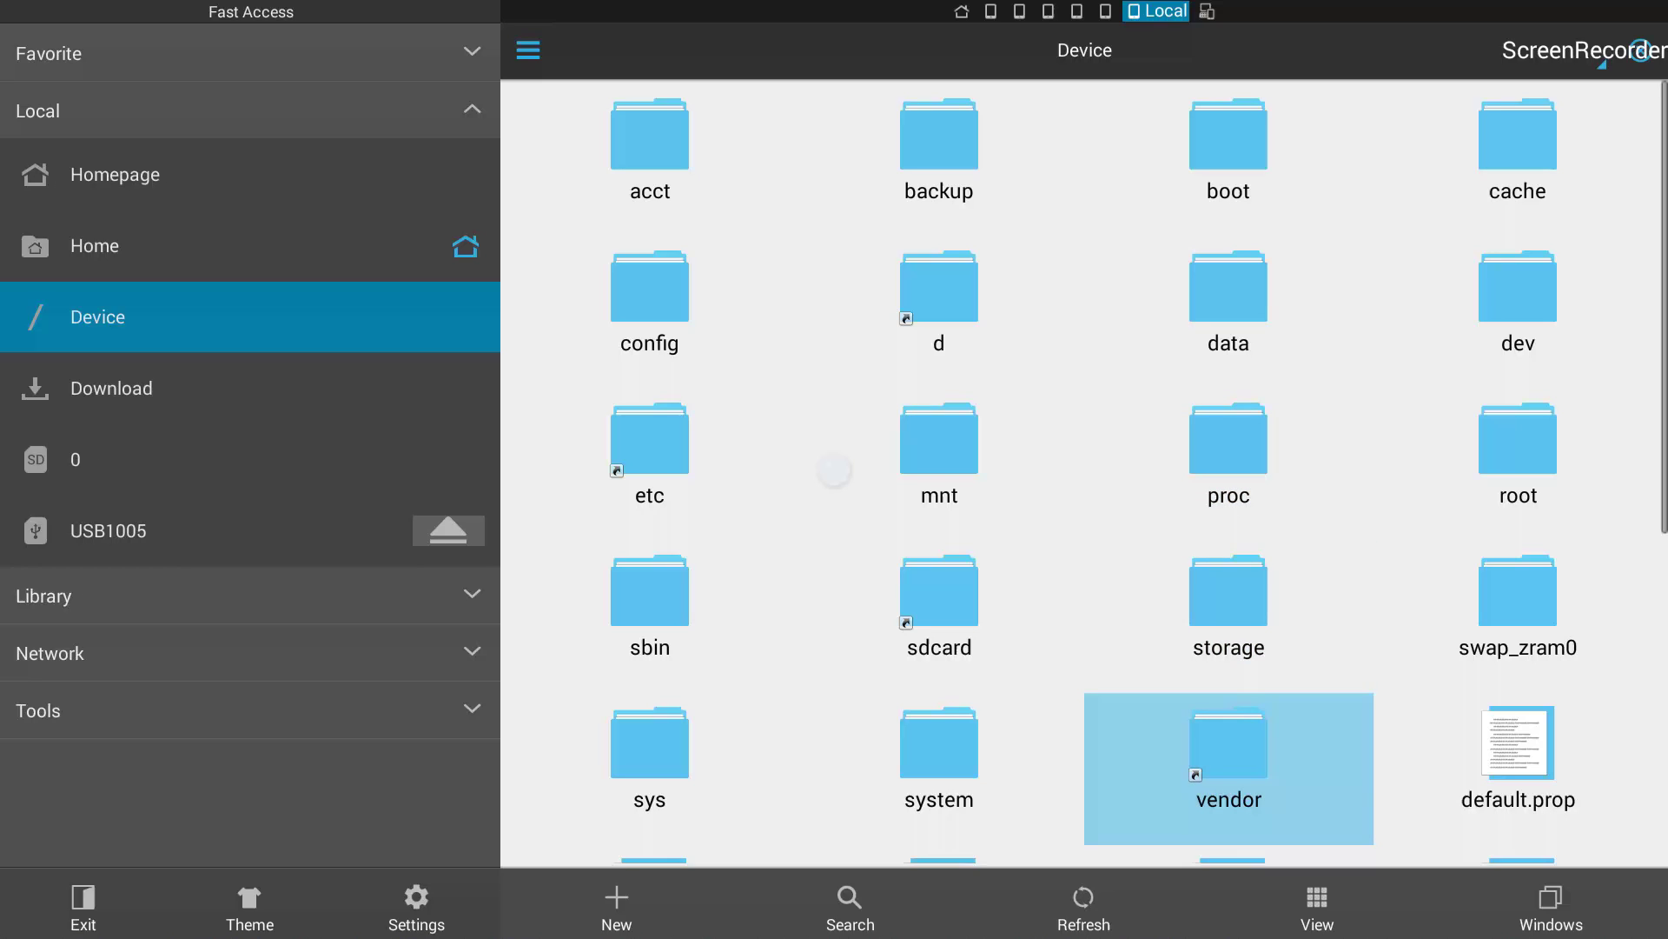
key(Left)
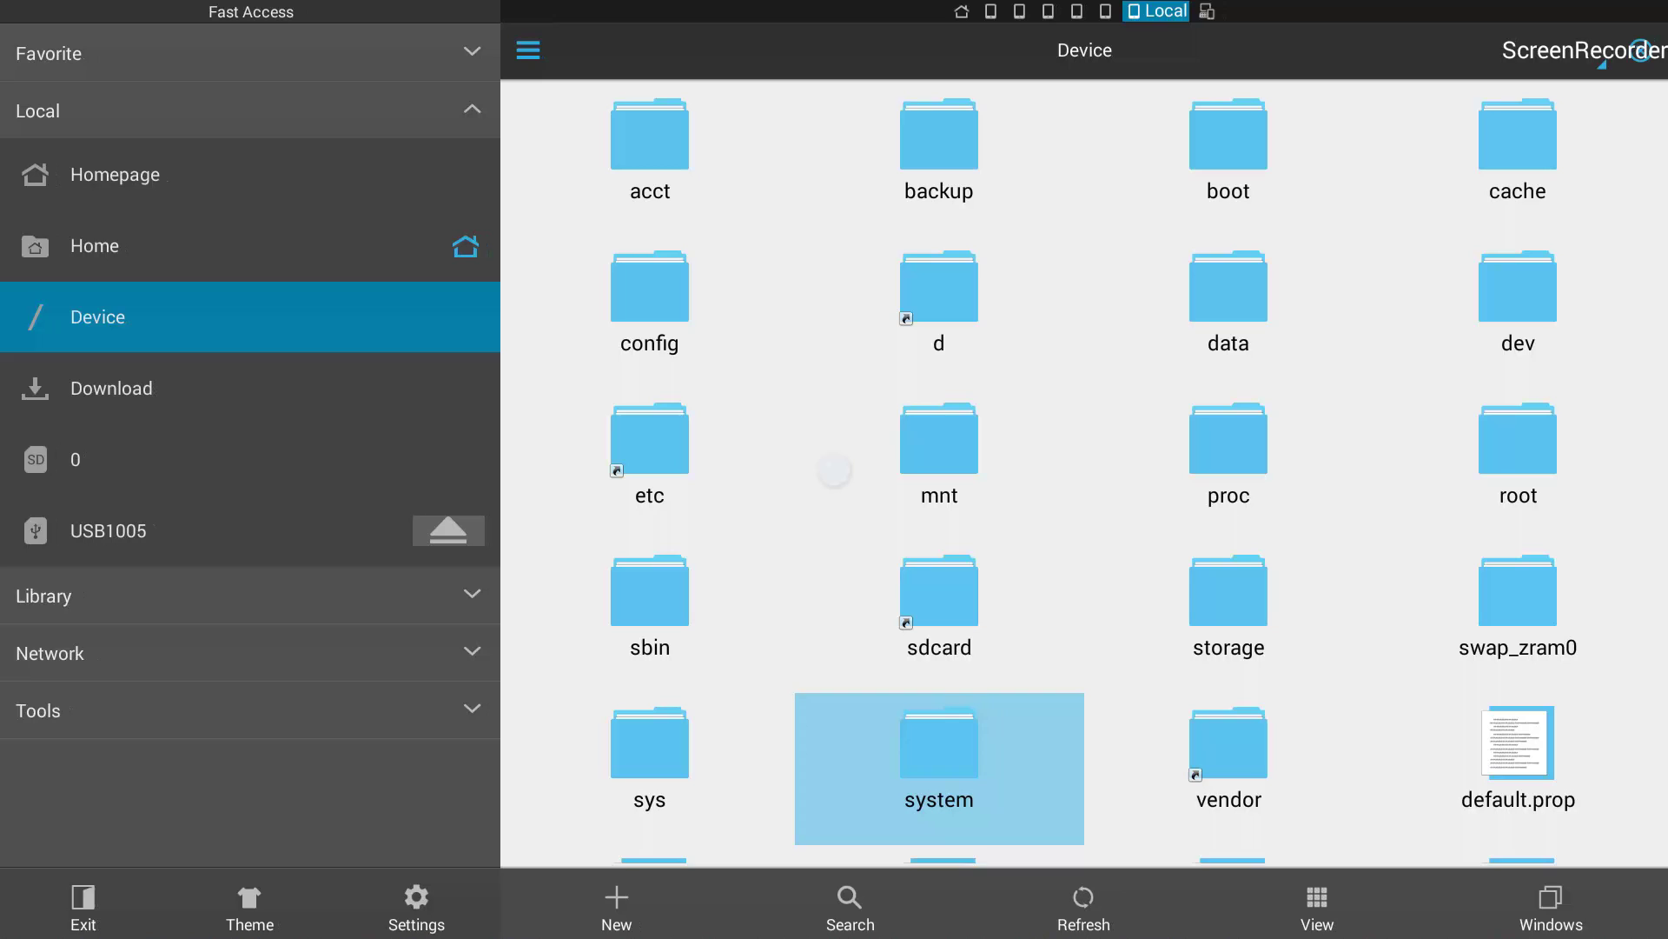
key(Return)
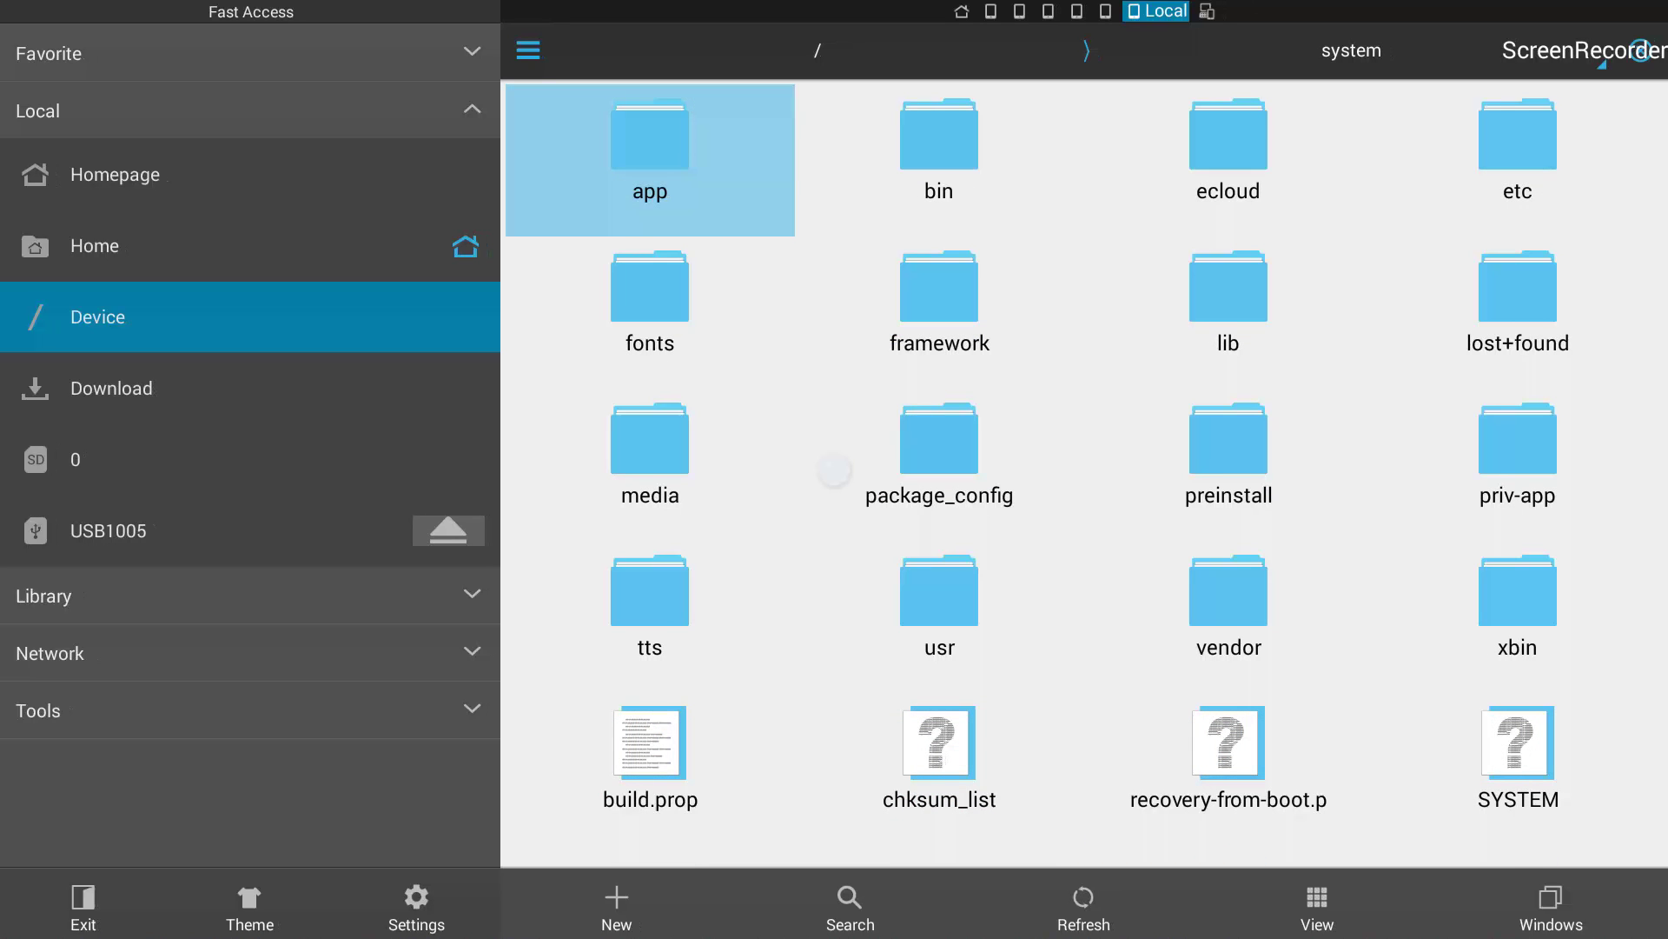
key(Right)
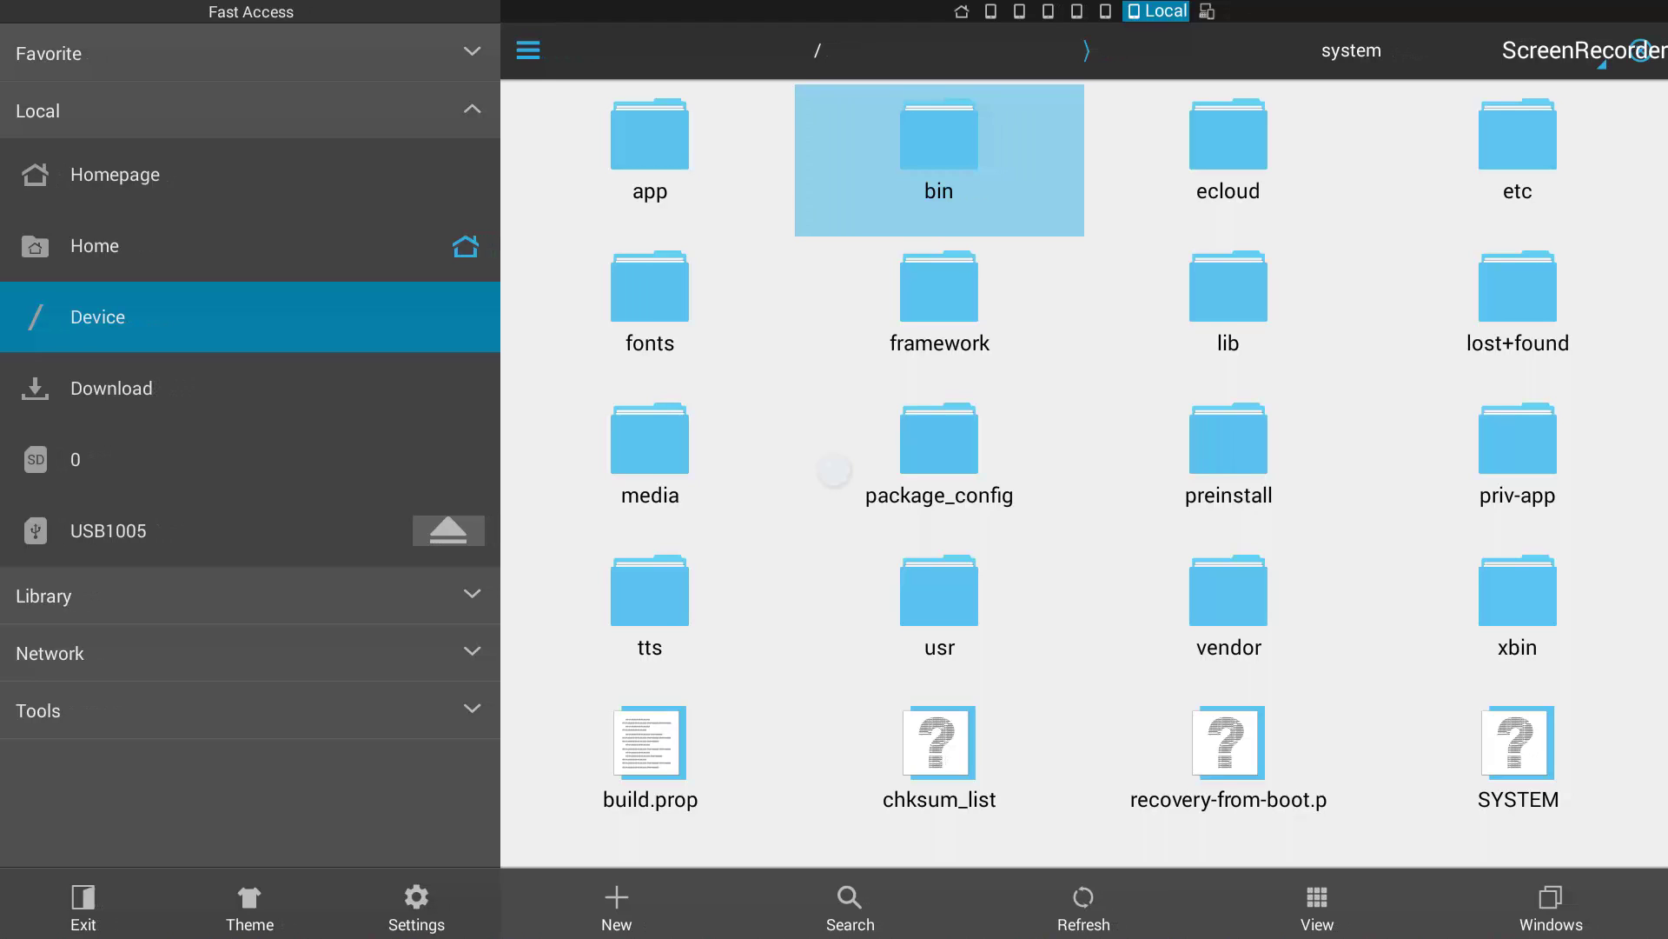
key(Right)
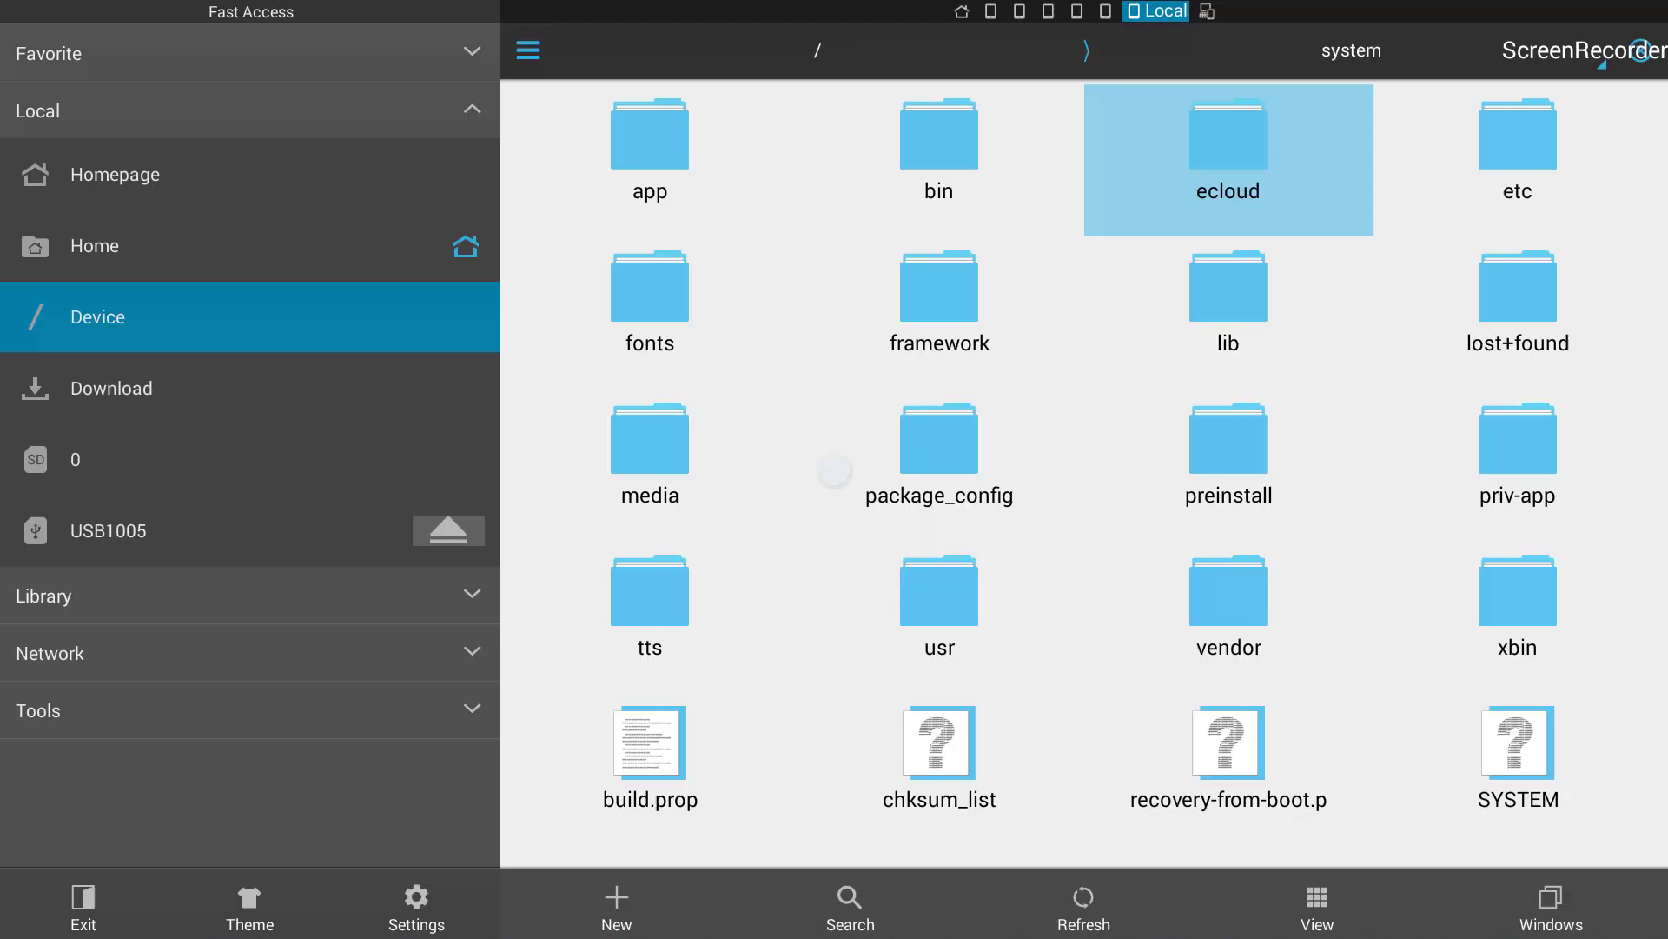
key(Down)
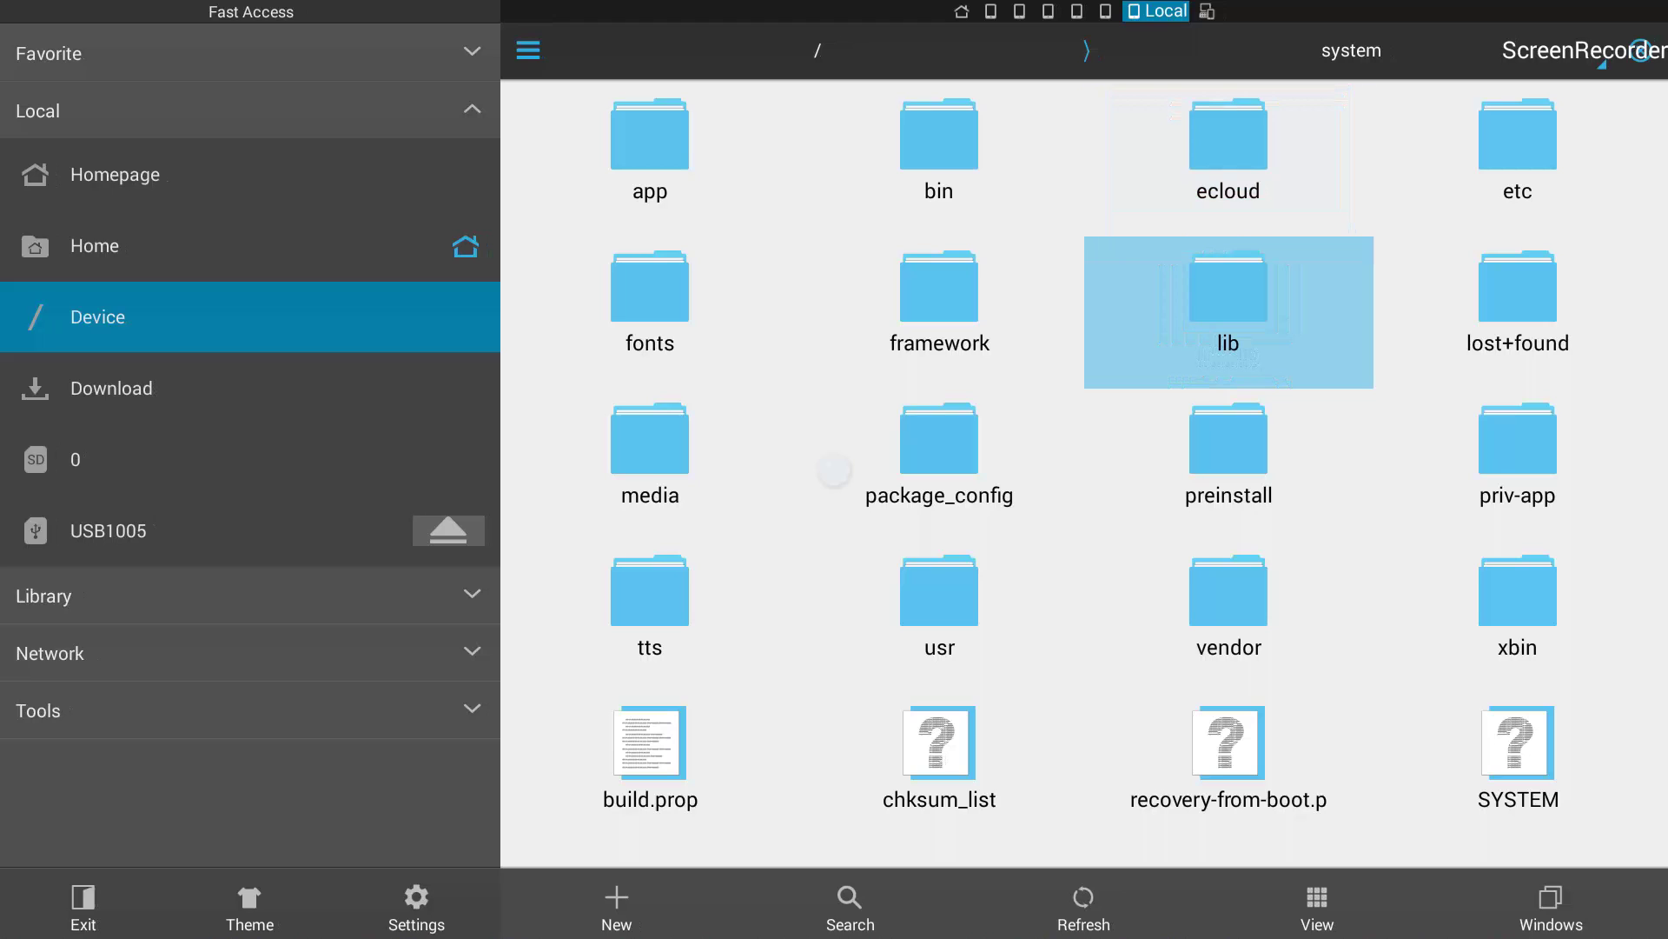
key(Down)
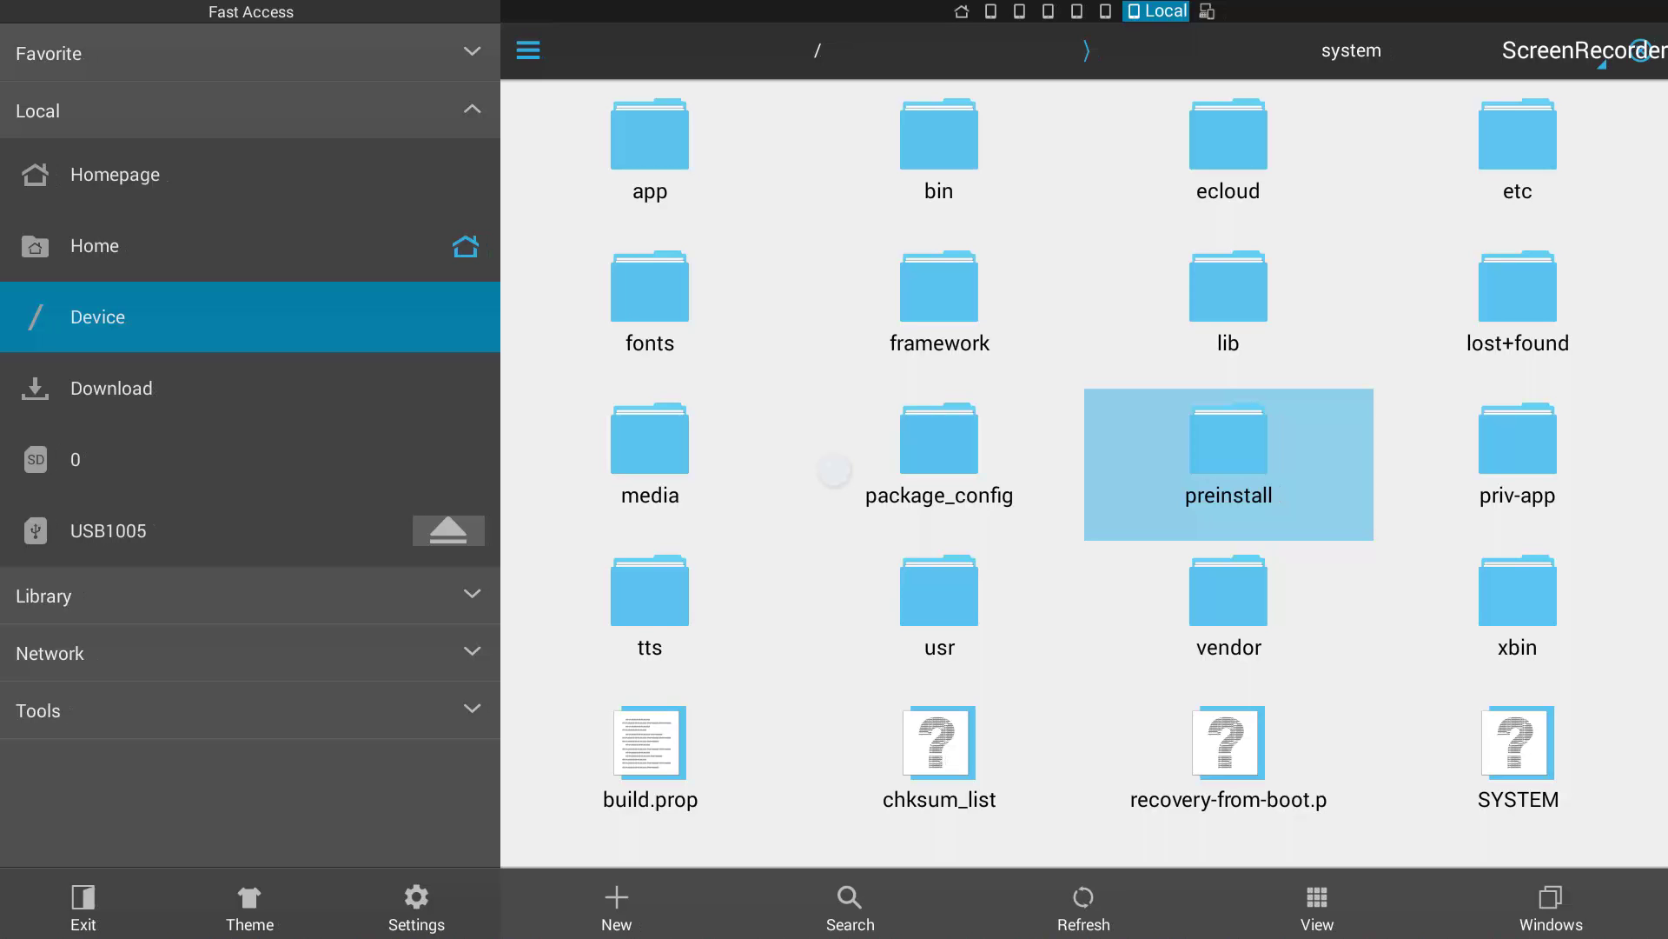
- Open the preinstall folder and browse its list of APK files
key(Return)
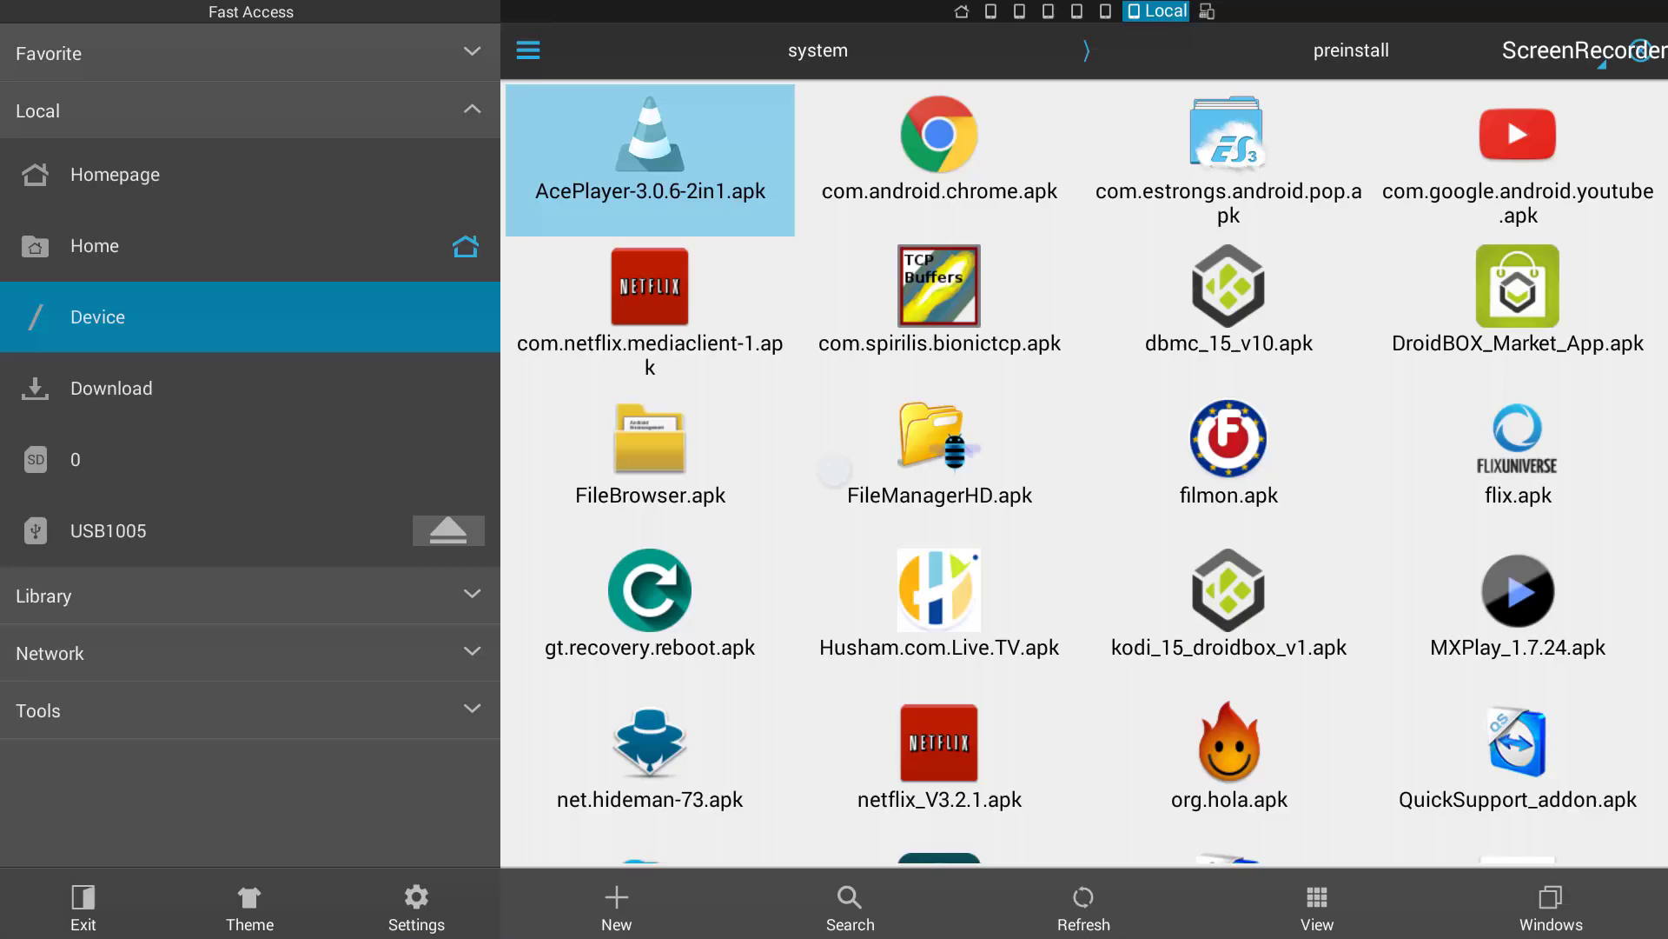
key(Right)
key(Right)
key(Down)
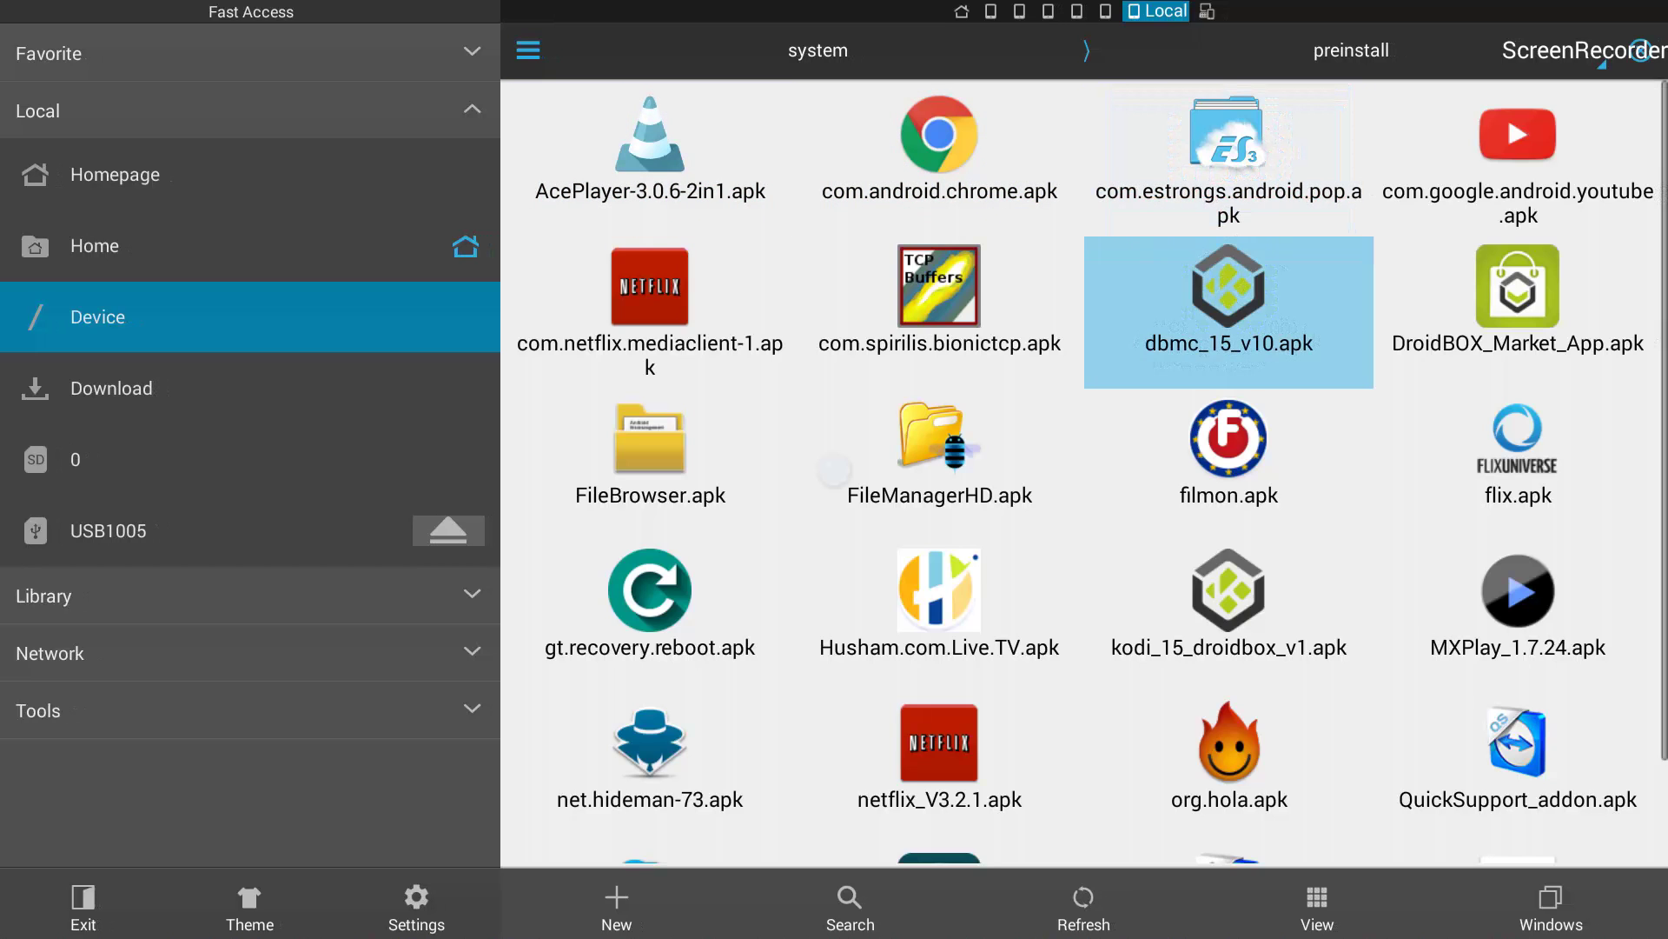
key(Down)
key(Down)
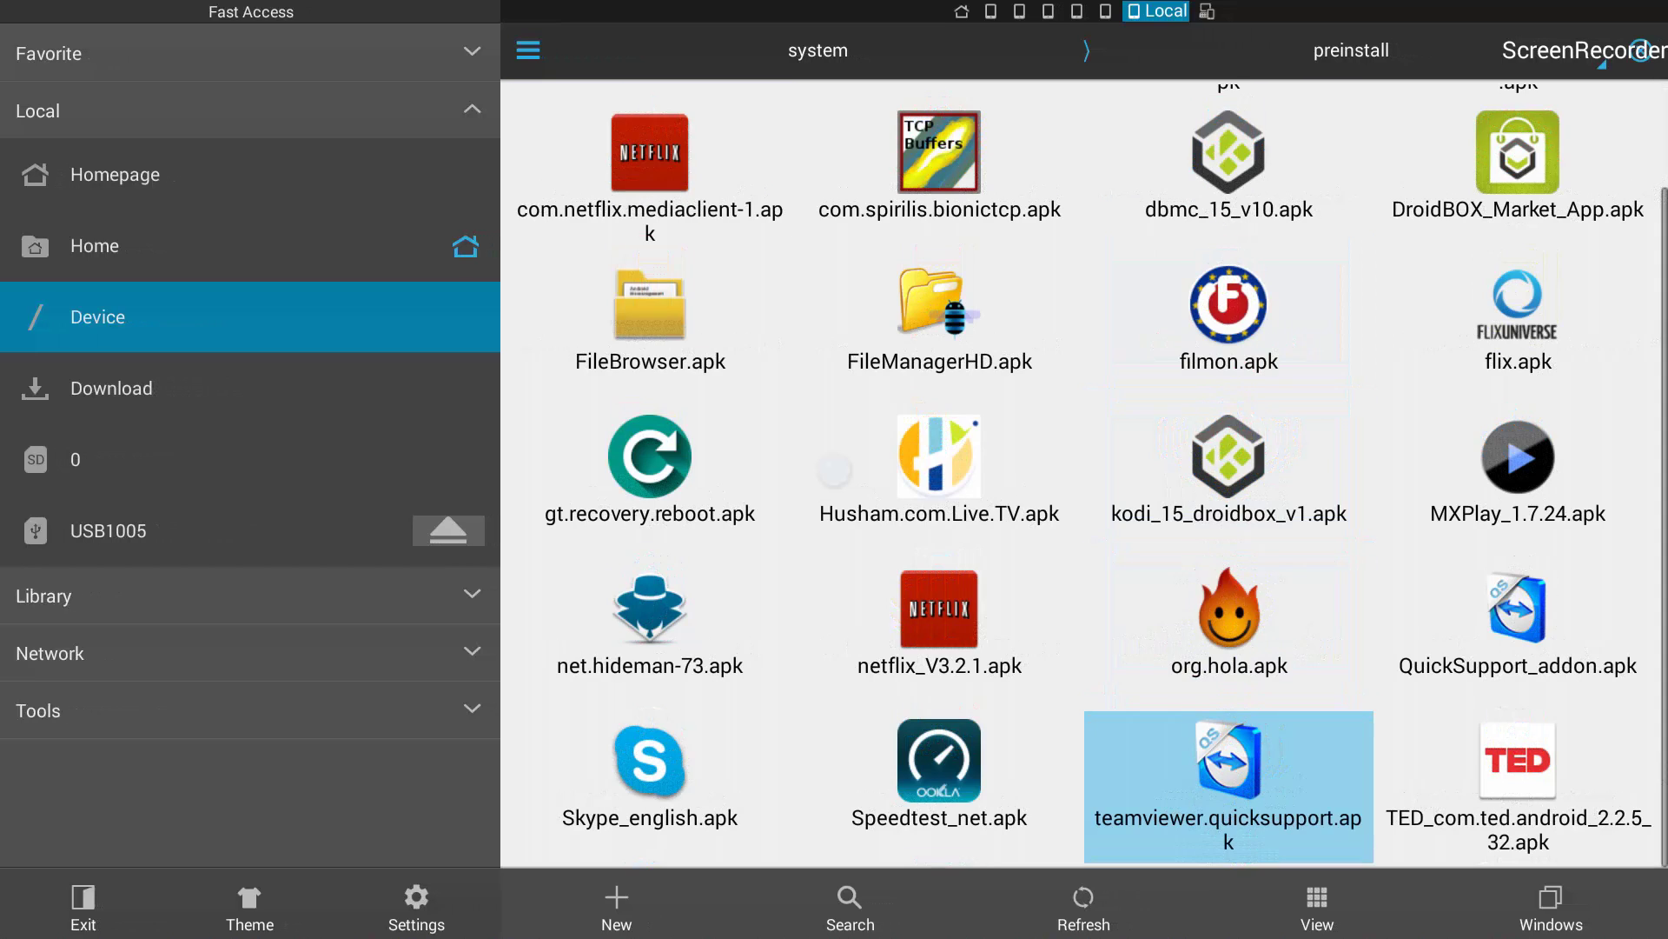
key(Up)
key(Up)
key(Up)
key(Up)
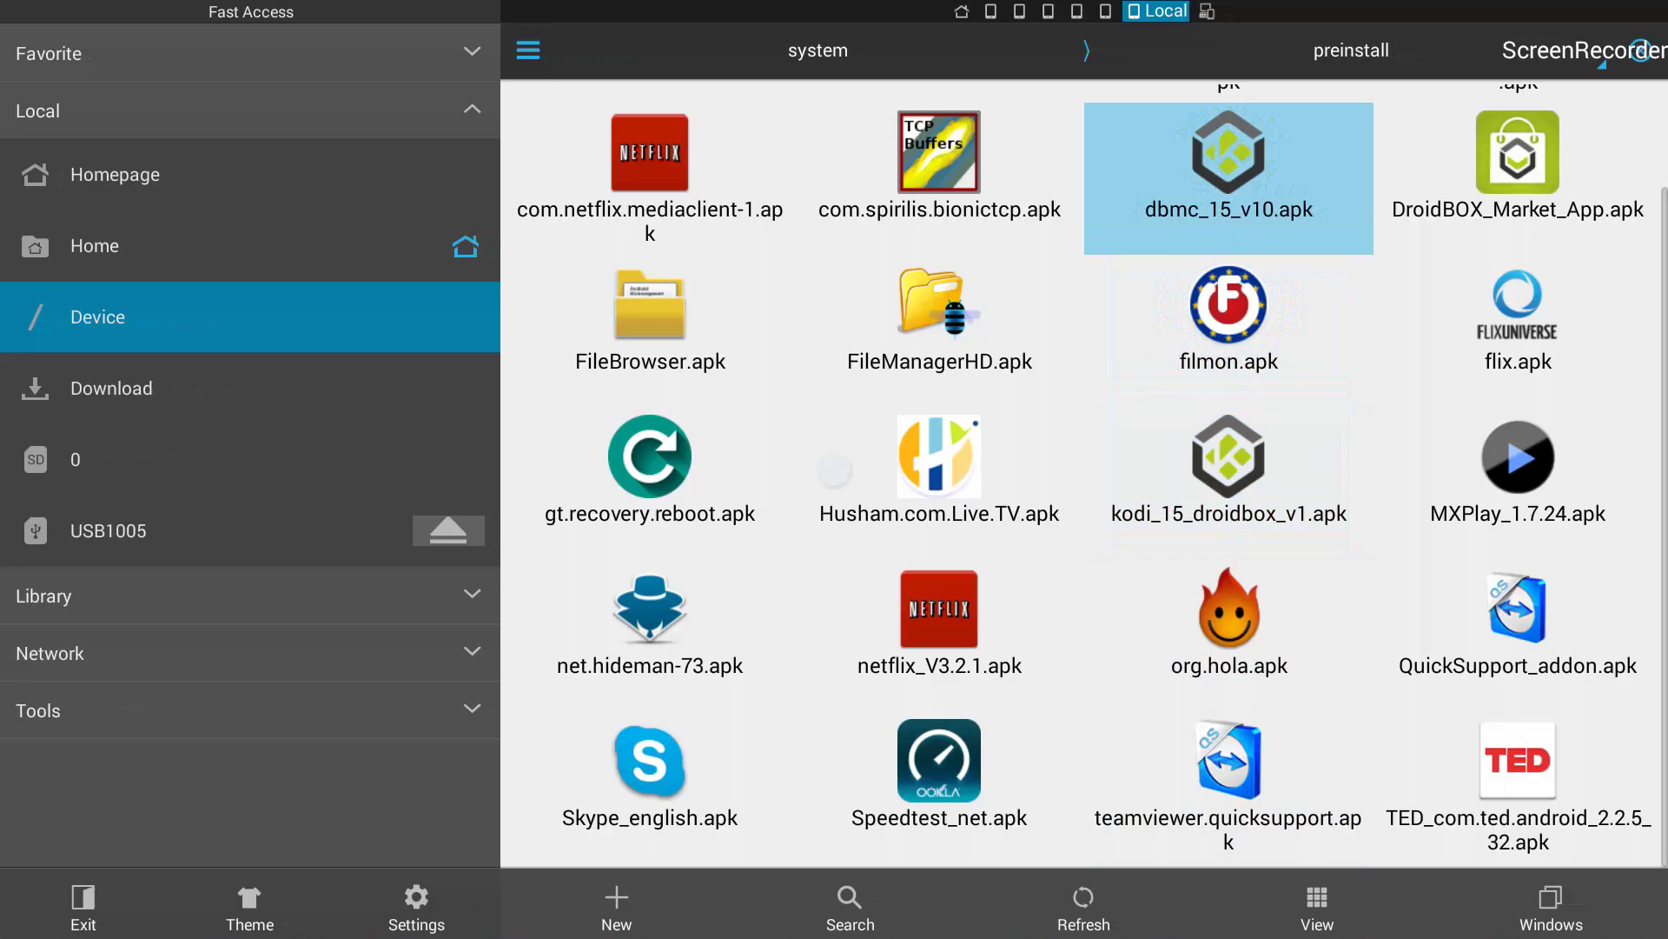
key(Down)
key(Down)
key(Down)
key(Down)
key(Up)
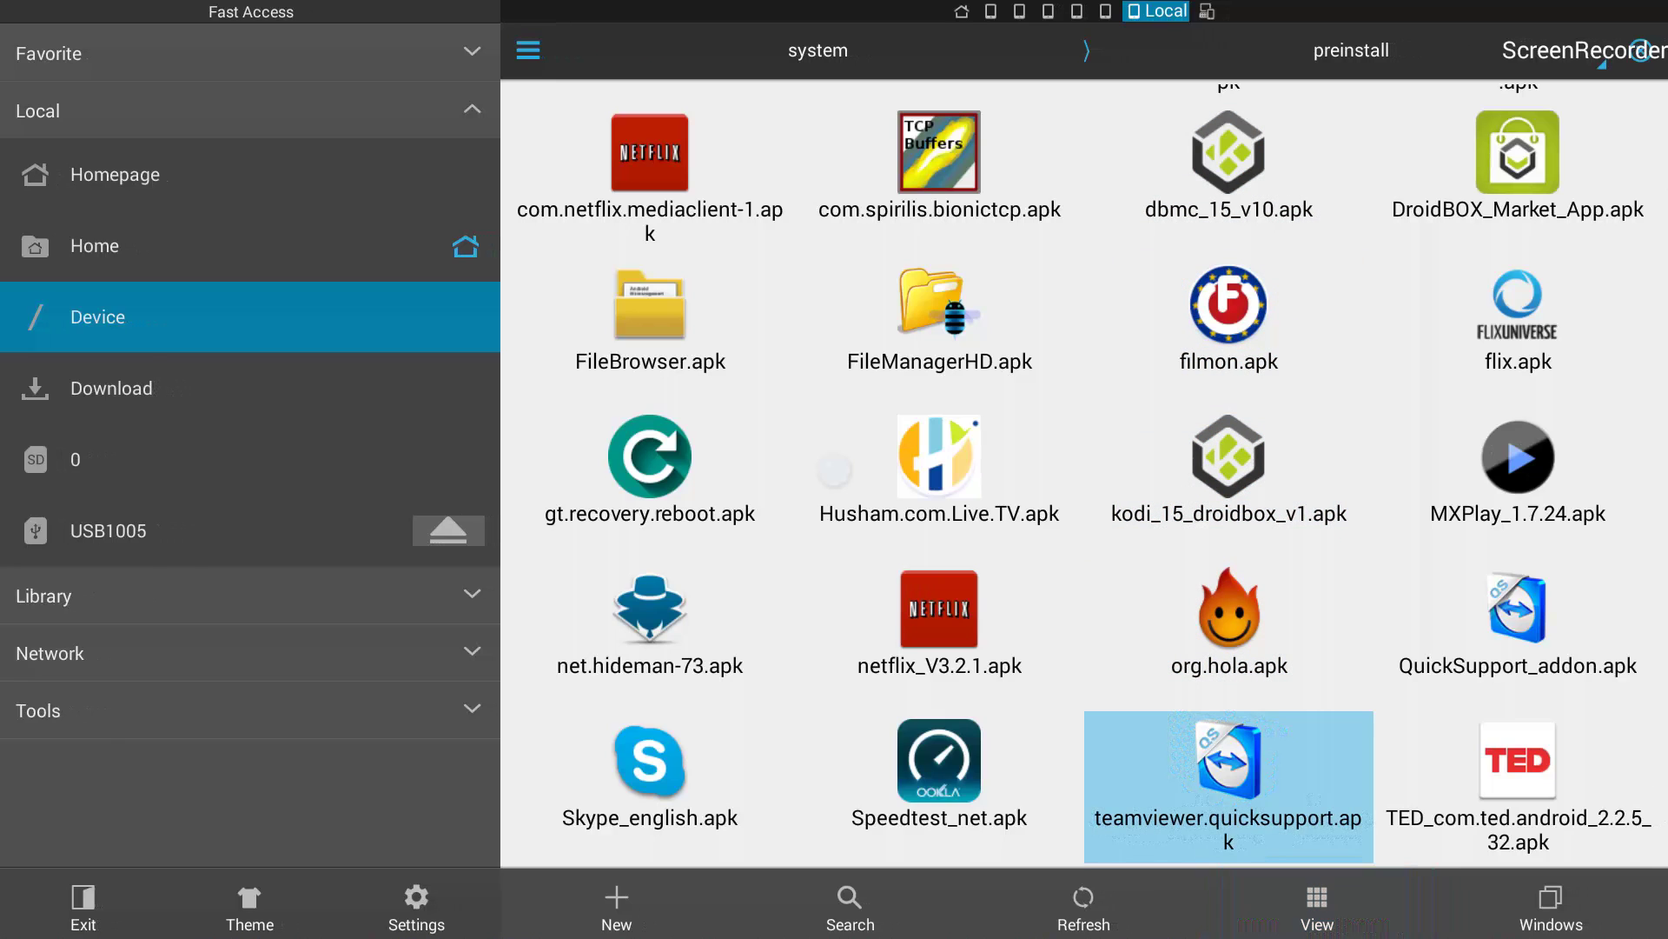
key(Right)
- Open the Properties dialog for dbmc_15_v10.apk (version 15.0, 53.91 MB)
key(Up)
key(Up)
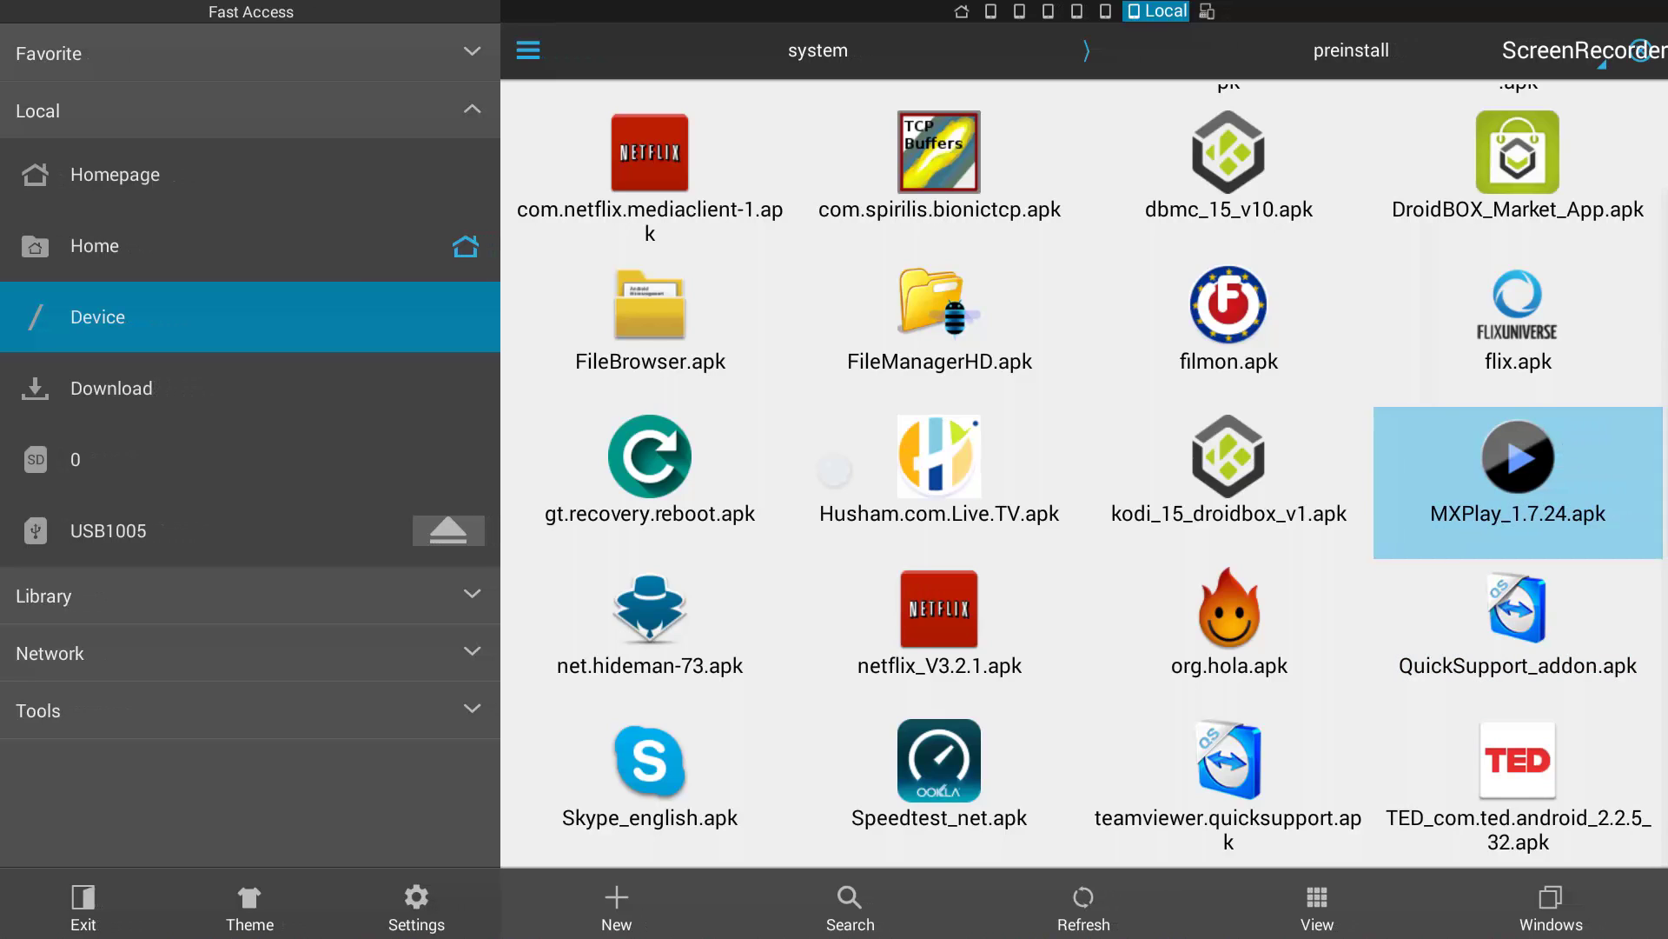
key(Left)
key(Down)
key(Down)
key(Up)
key(Up)
key(Up)
key(Up)
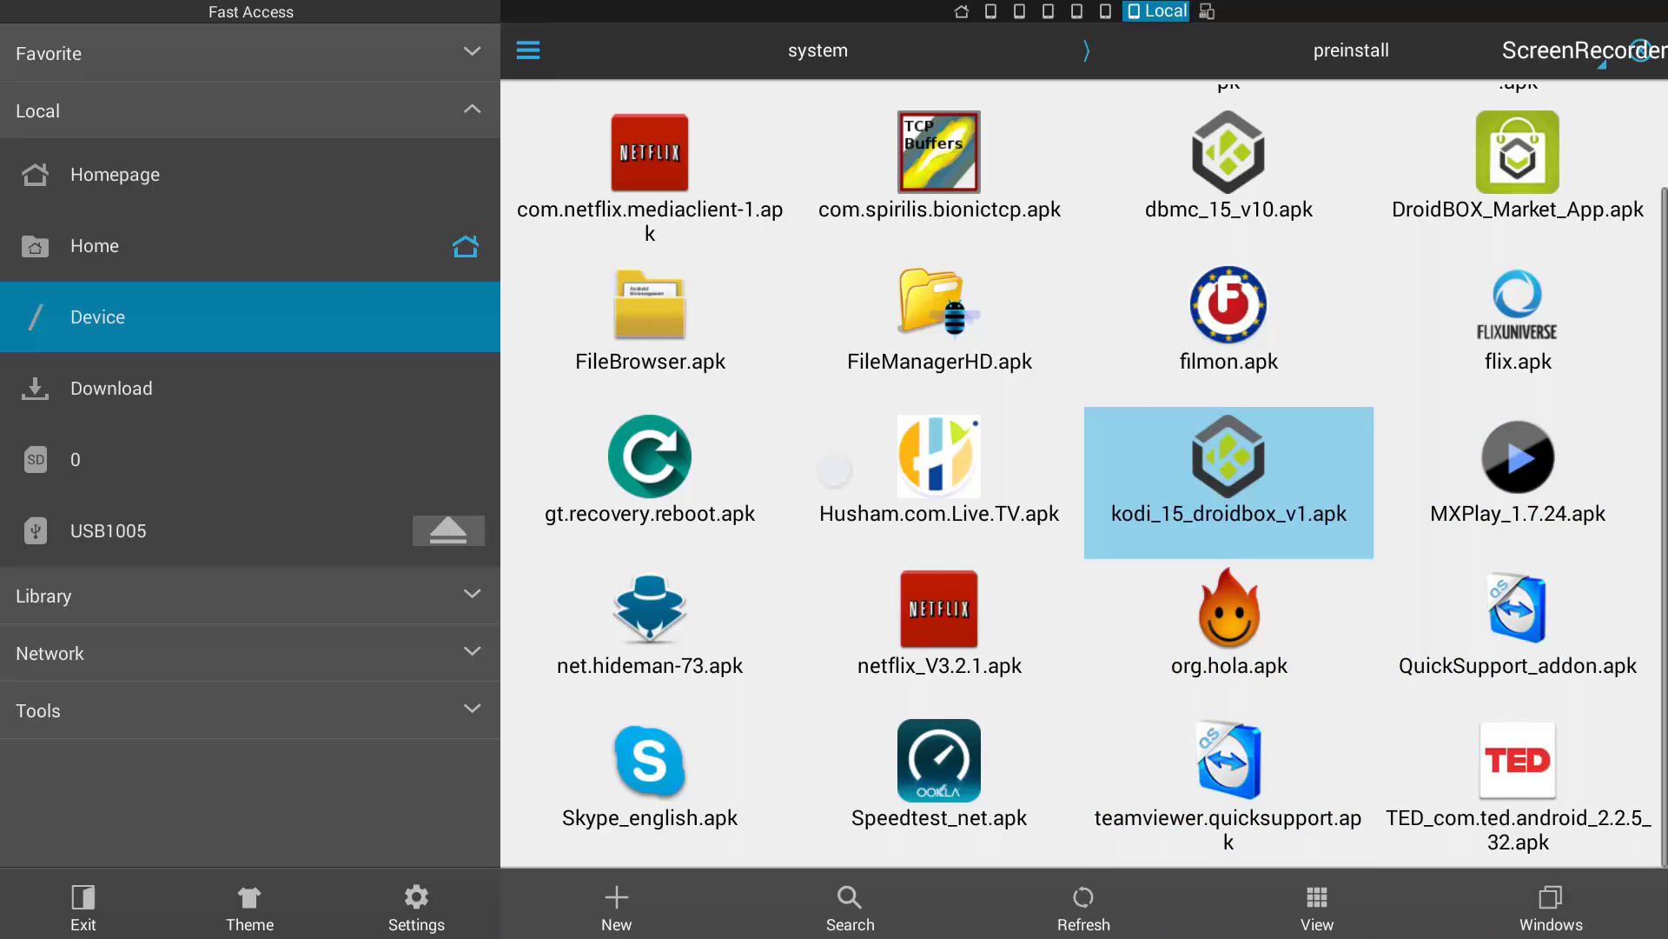
key(Up)
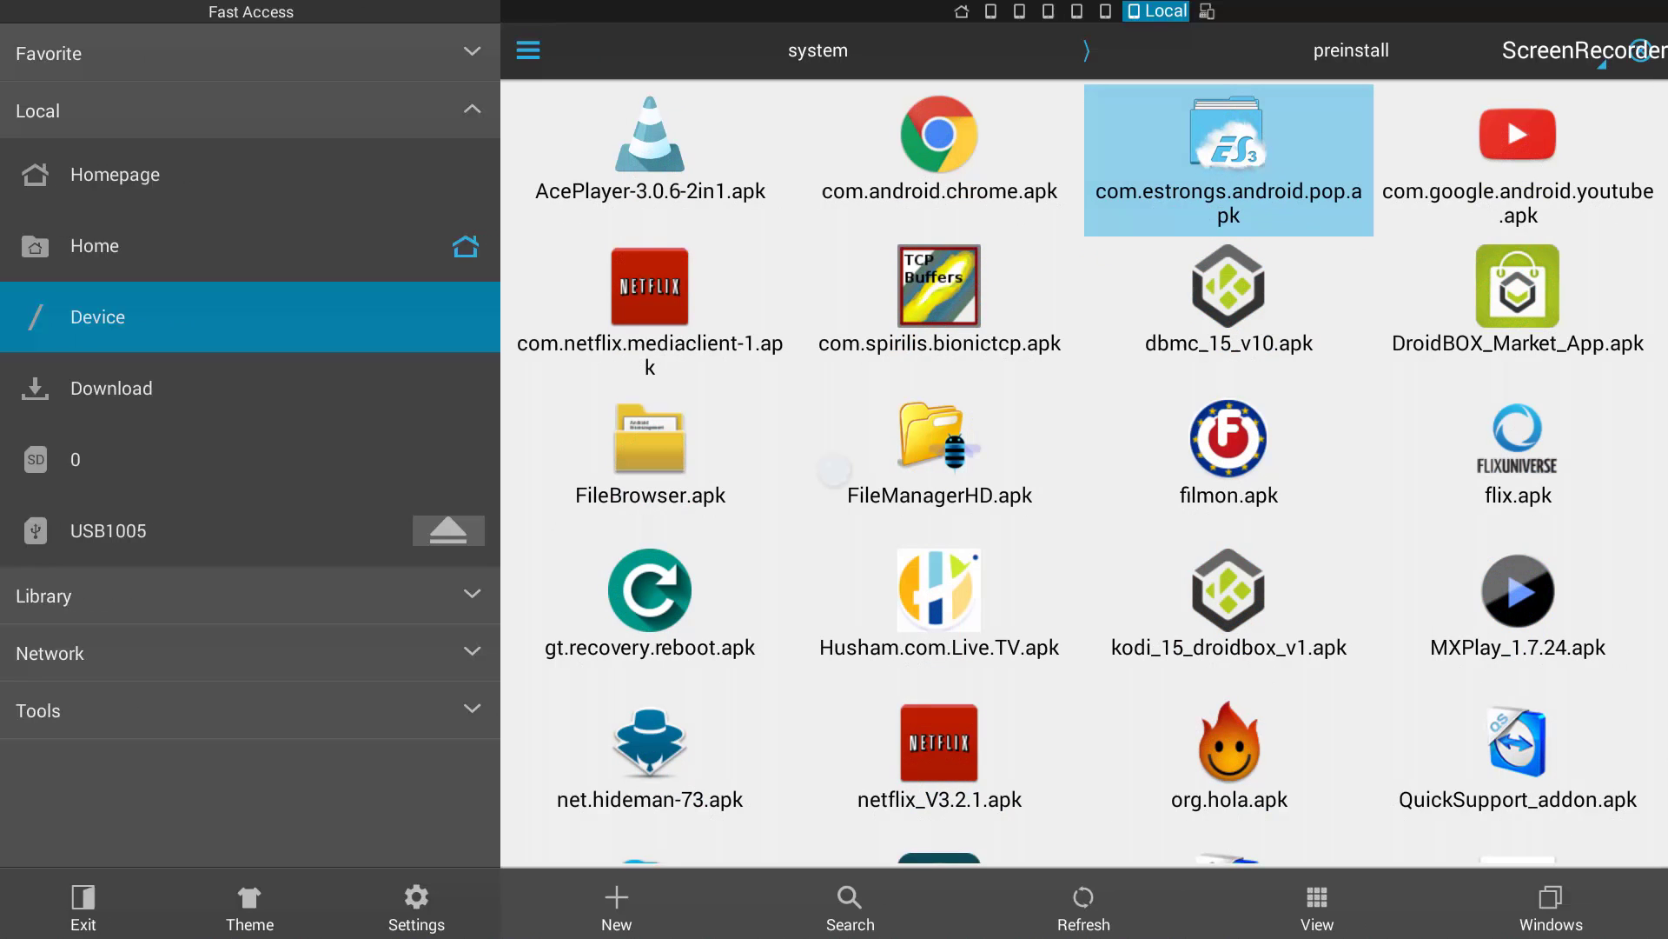
key(Down)
key(Down)
key(Up)
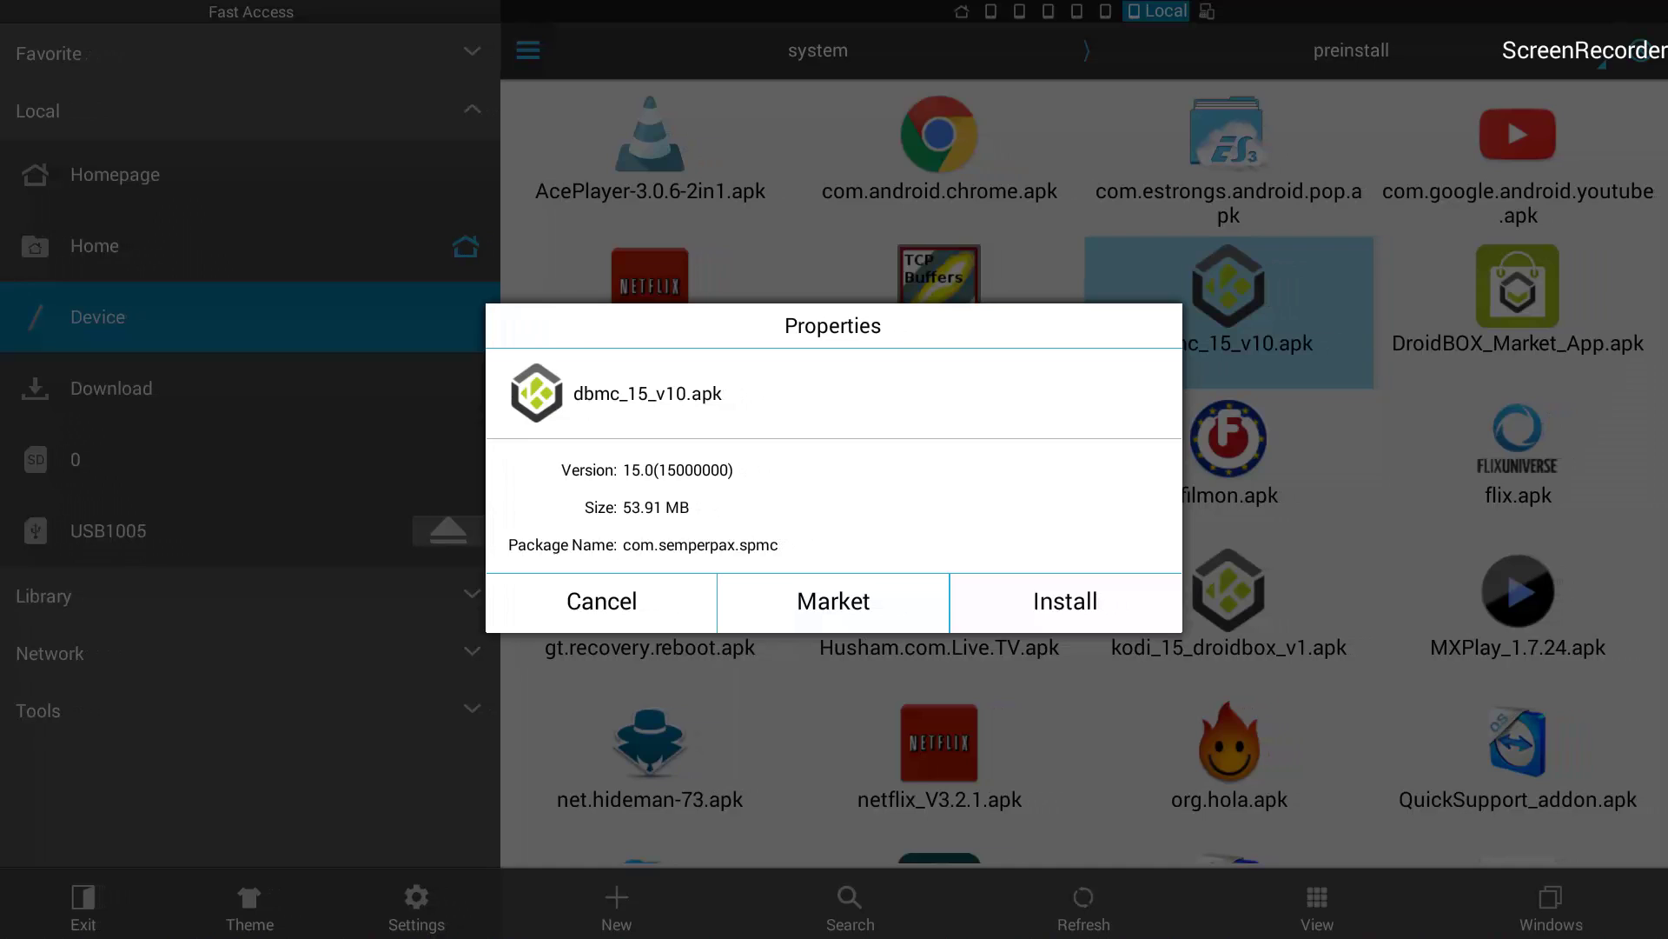
- Choose Install for dbmc_15_v10.apk, then follow the Install blocked warning to Security settings
click(1066, 602)
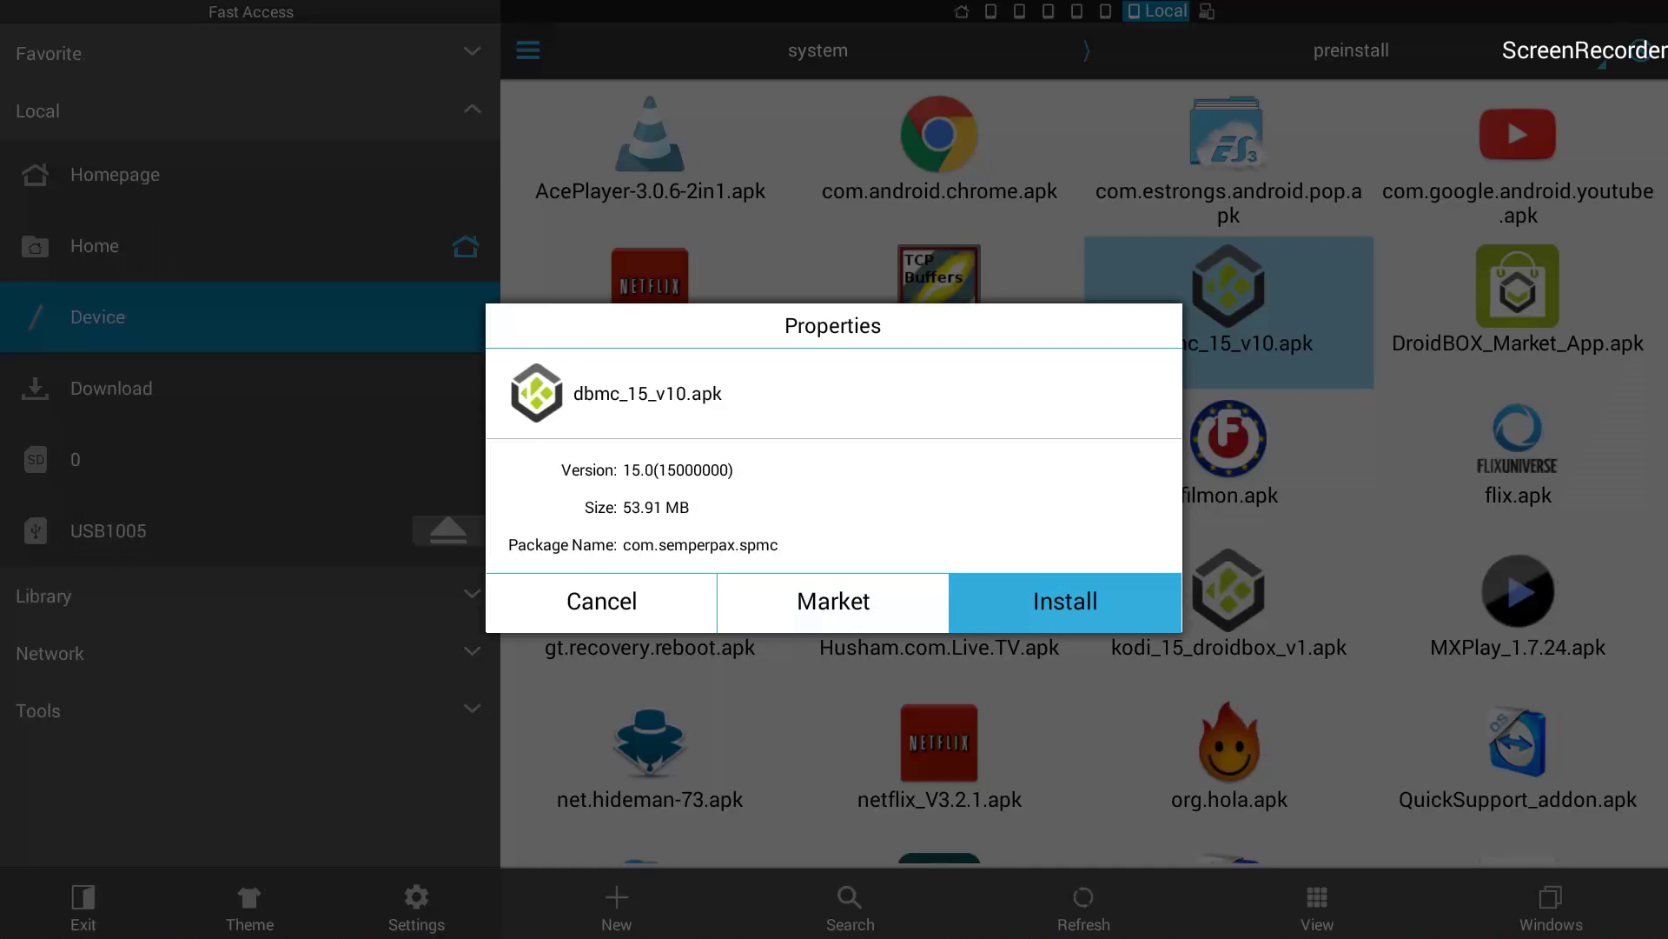
key(Return)
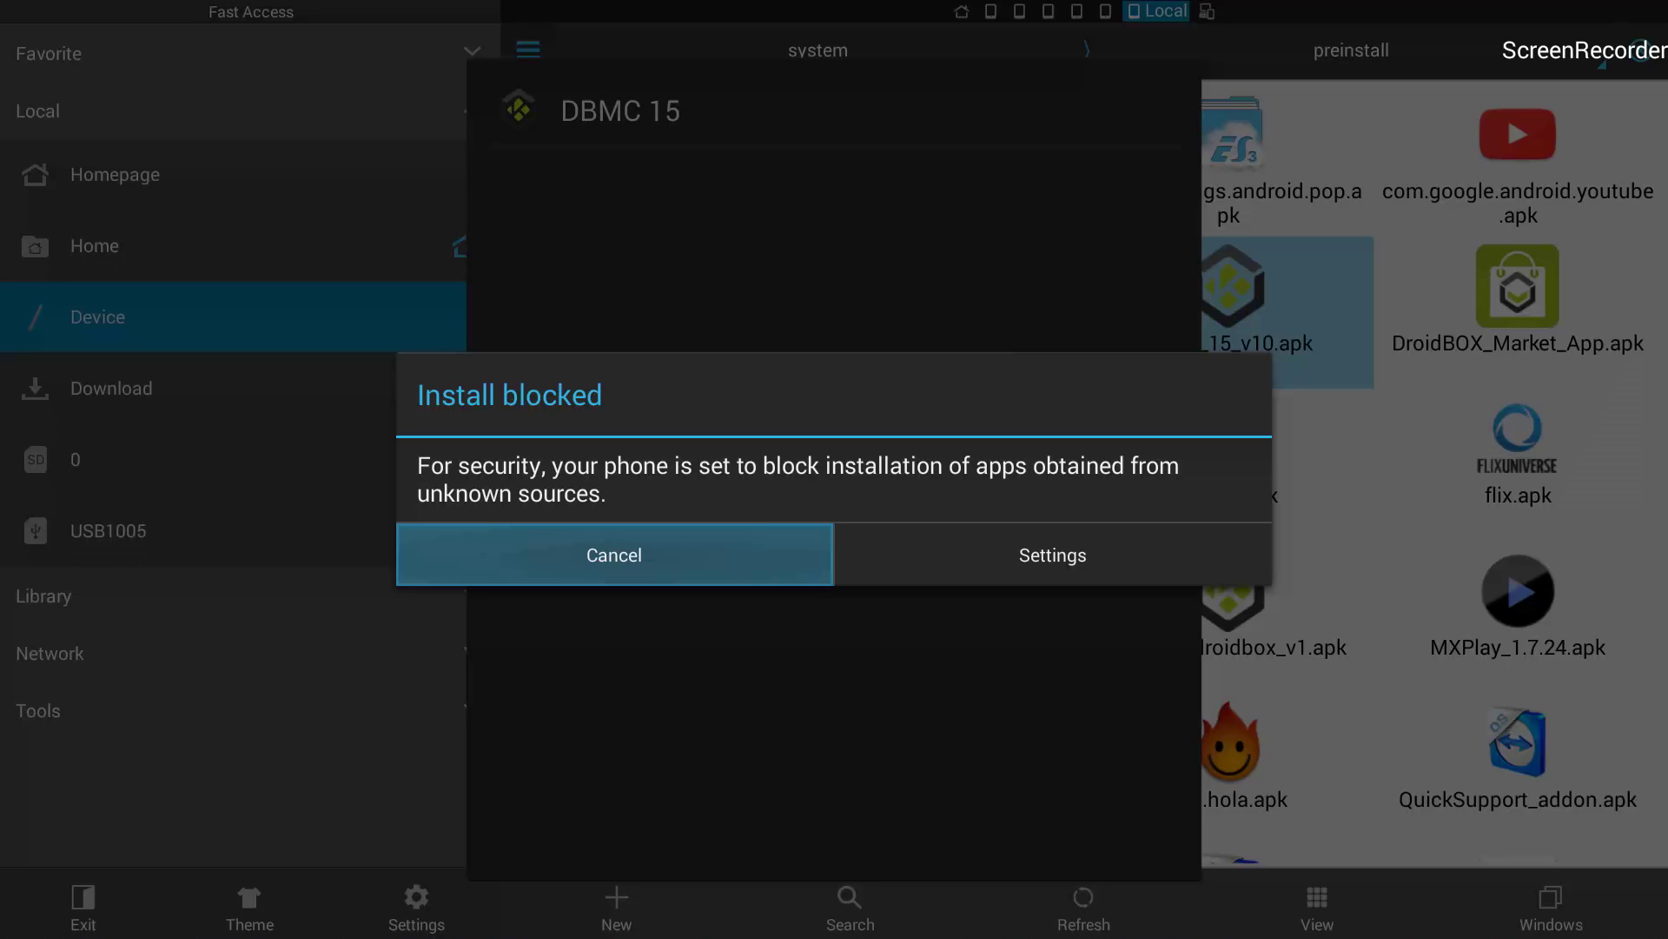
key(Right)
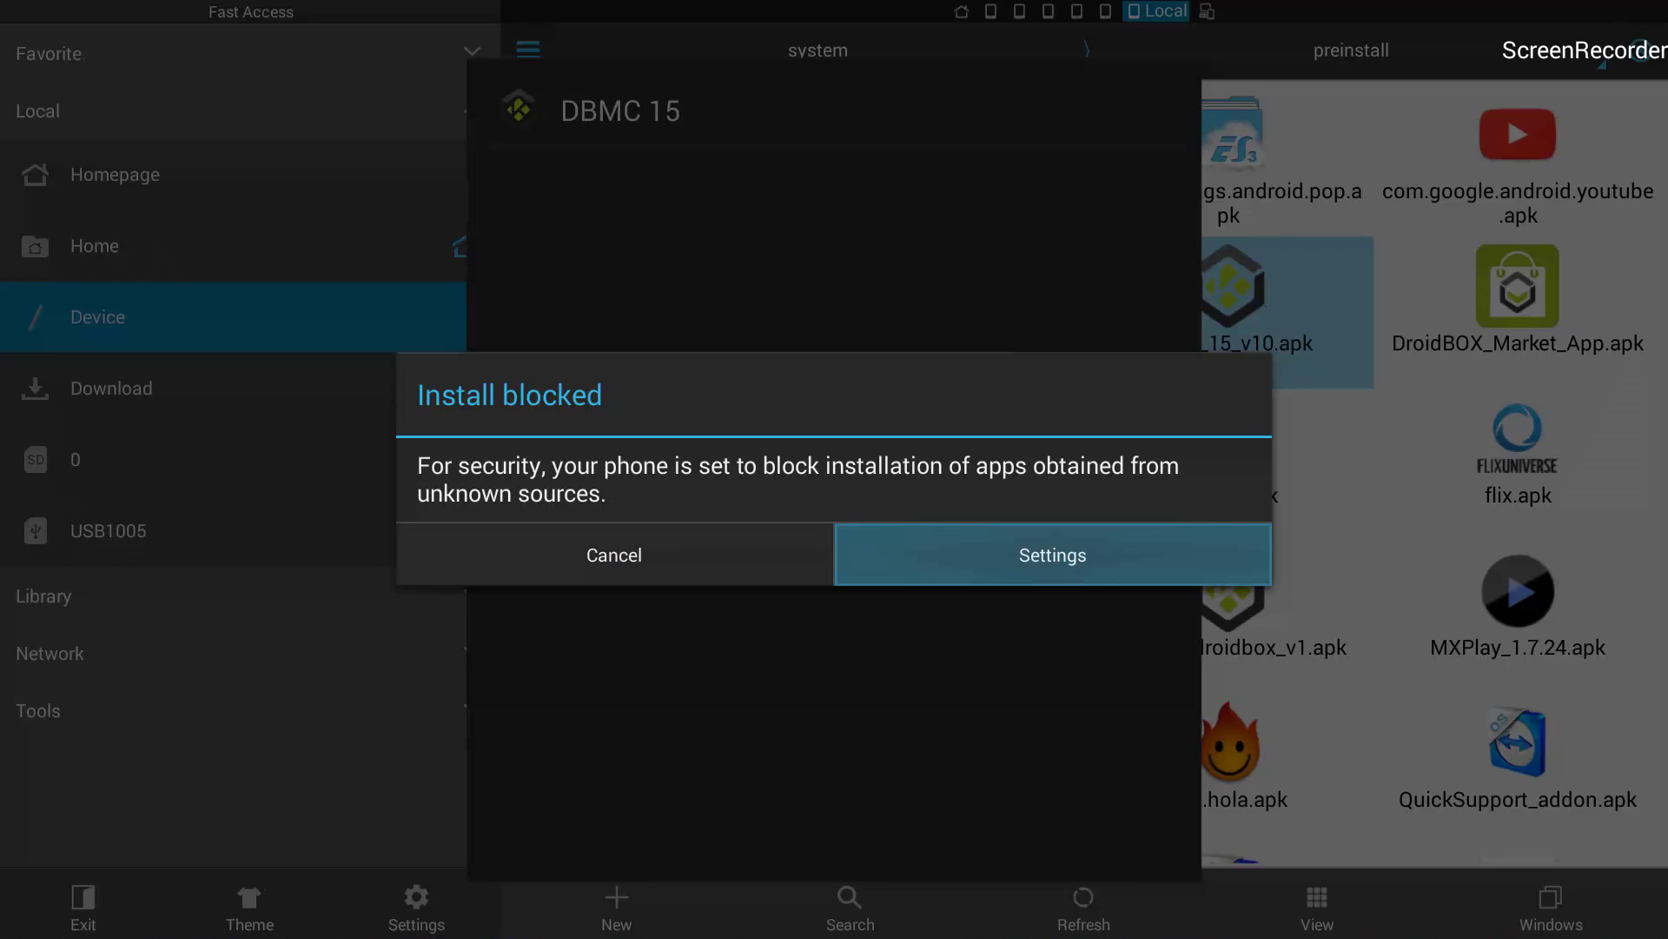
key(Return)
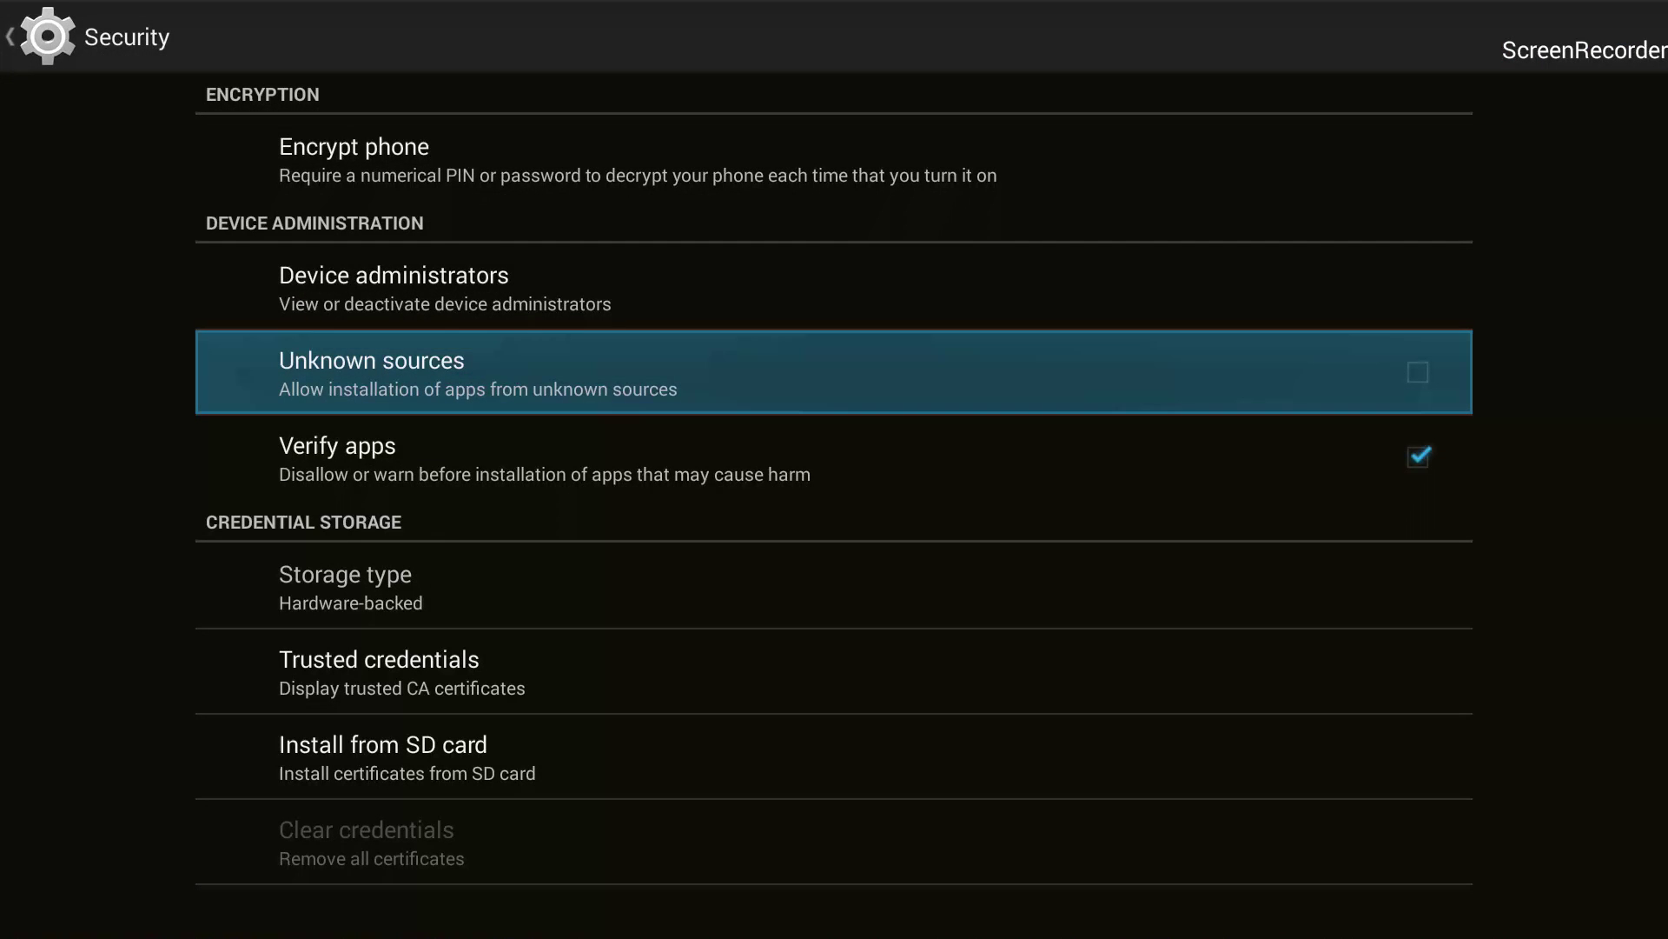
- Turn on Unknown sources in Security settings and accept the risk warning with OK
key(Up)
key(Down)
key(Down)
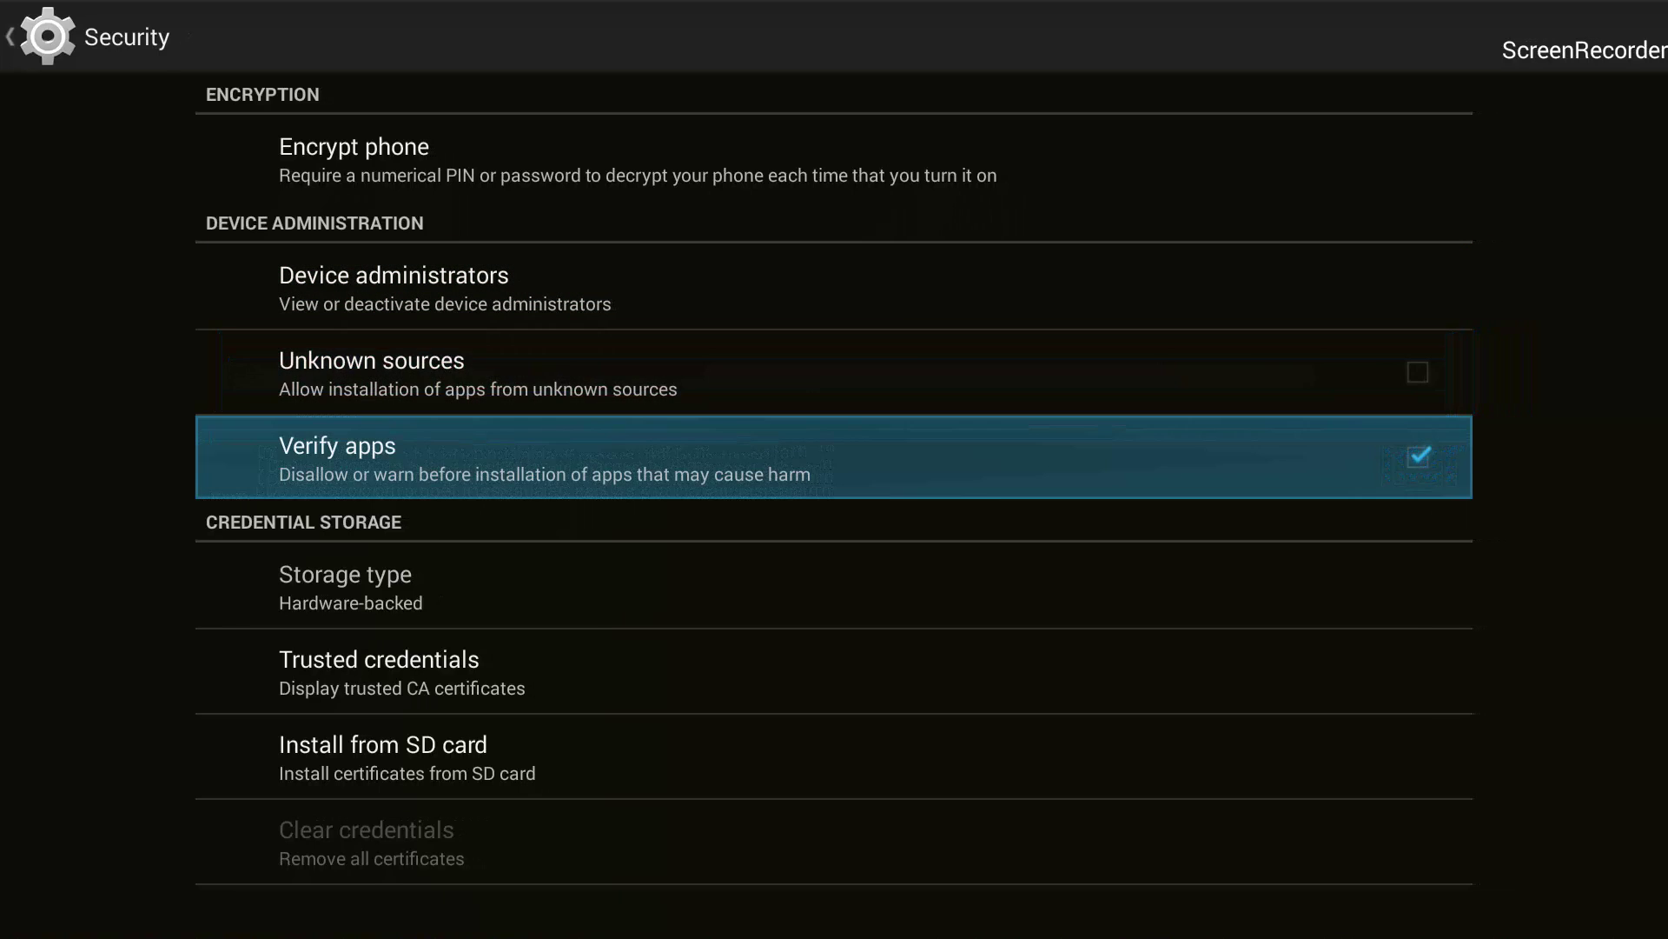
key(Up)
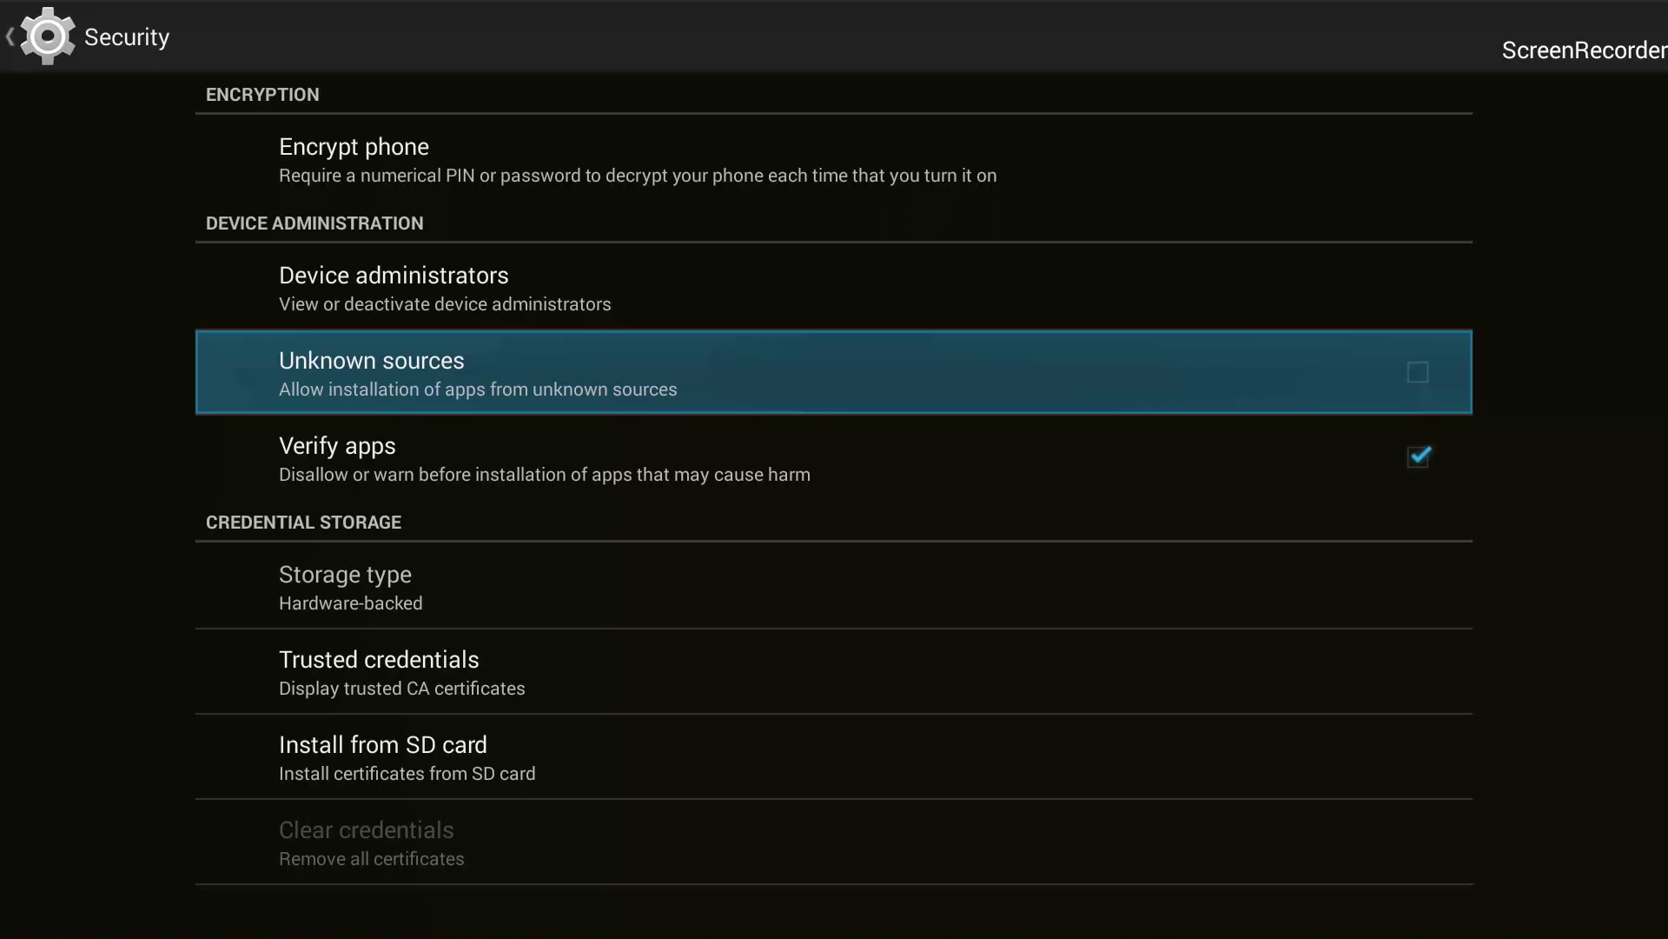
key(Return)
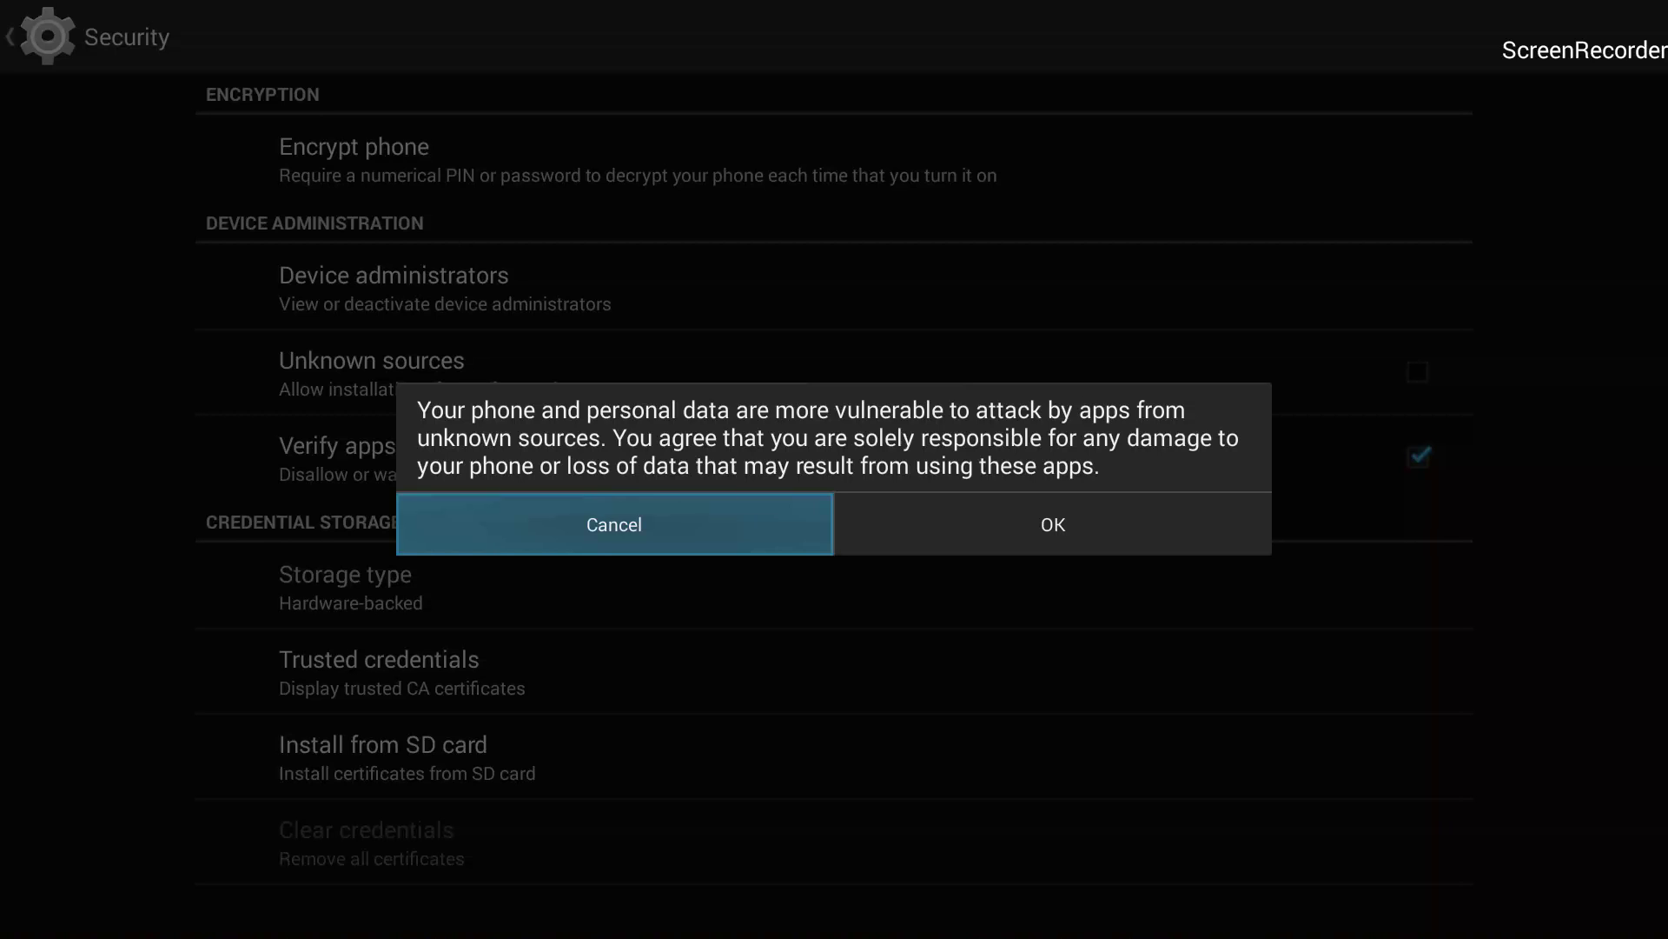
key(Right)
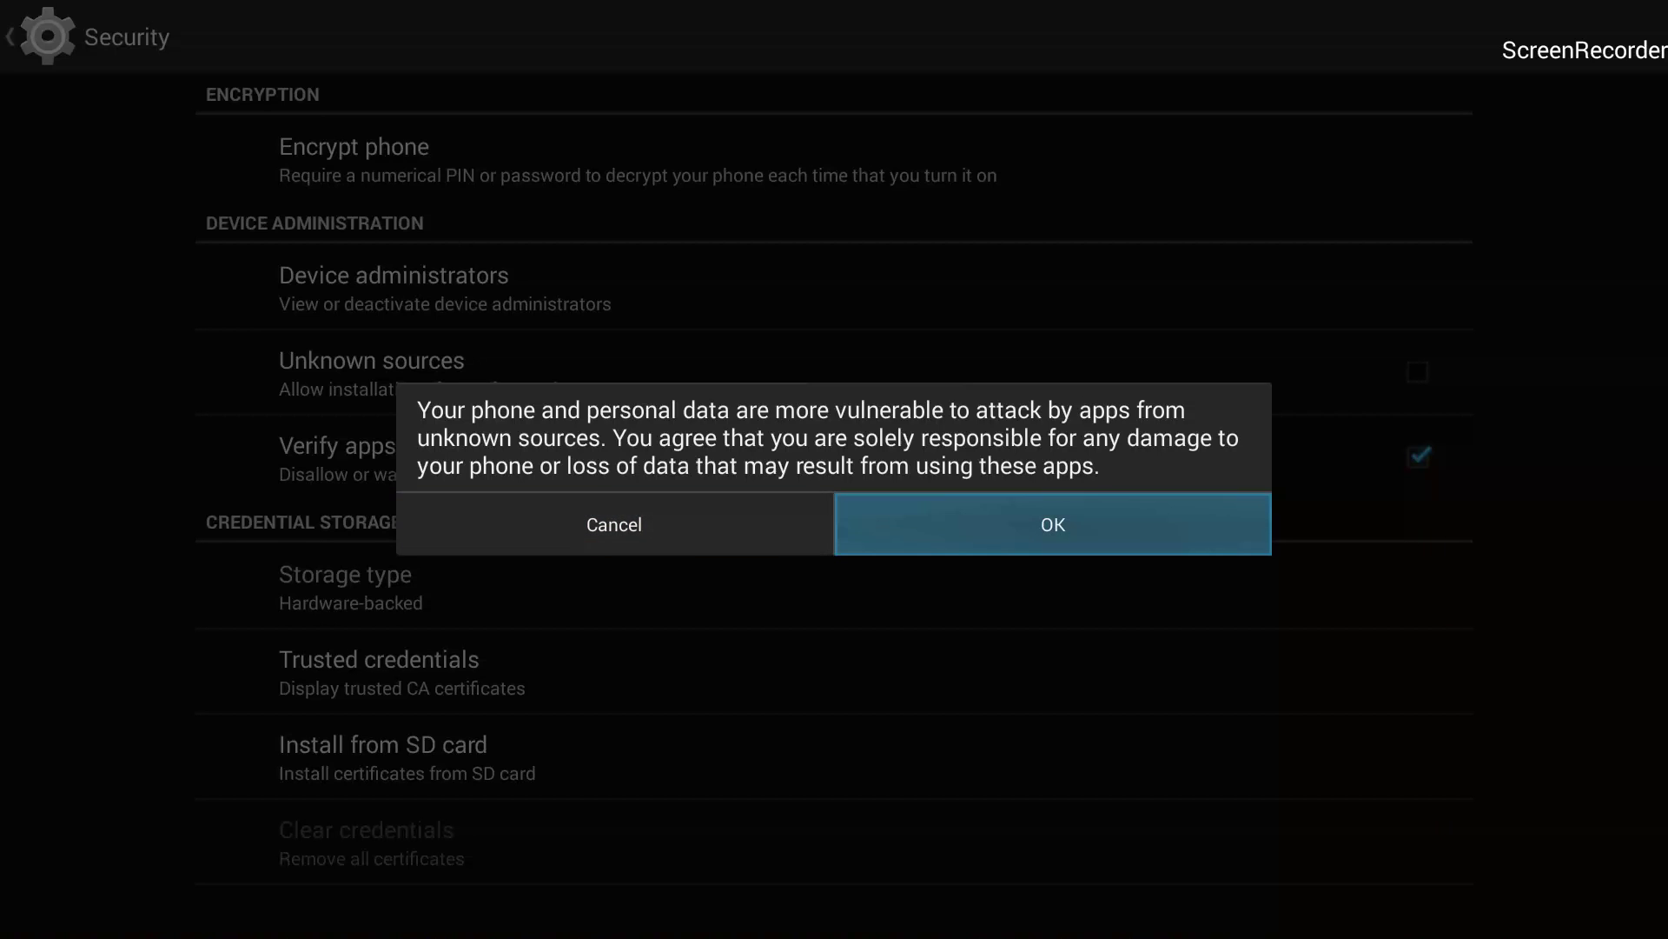
key(Return)
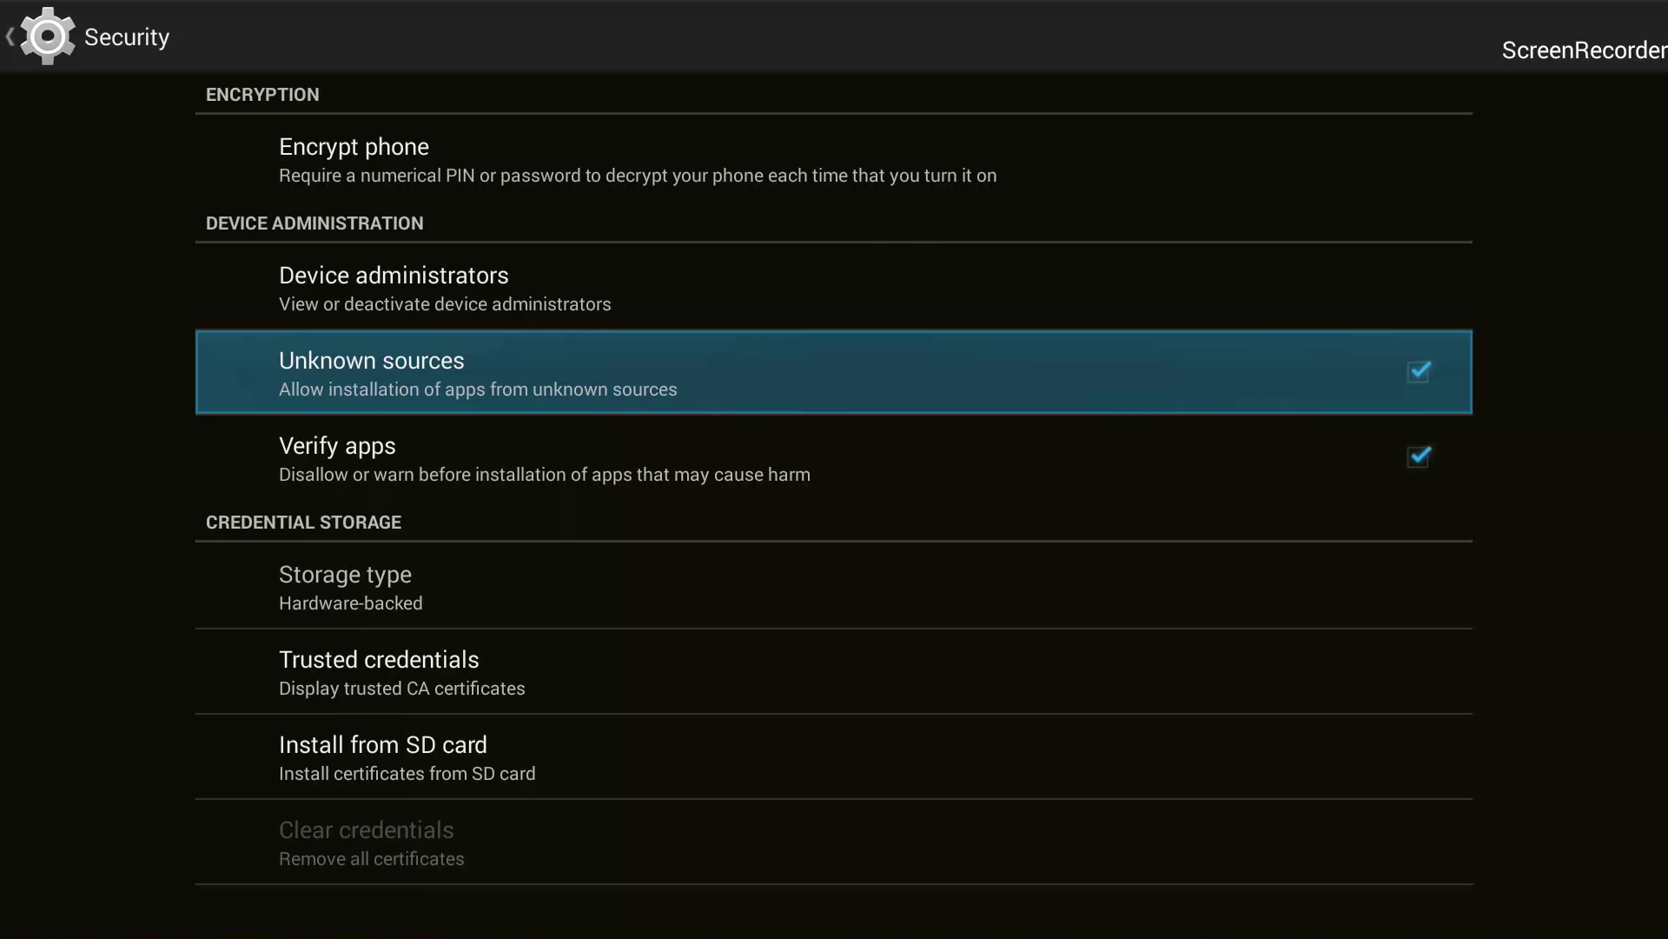
- Return to the DroidBOX home screen and highlight the app drawer tile
key(Home)
key(Down)
key(Left)
key(Left)
key(Left)
key(Down)
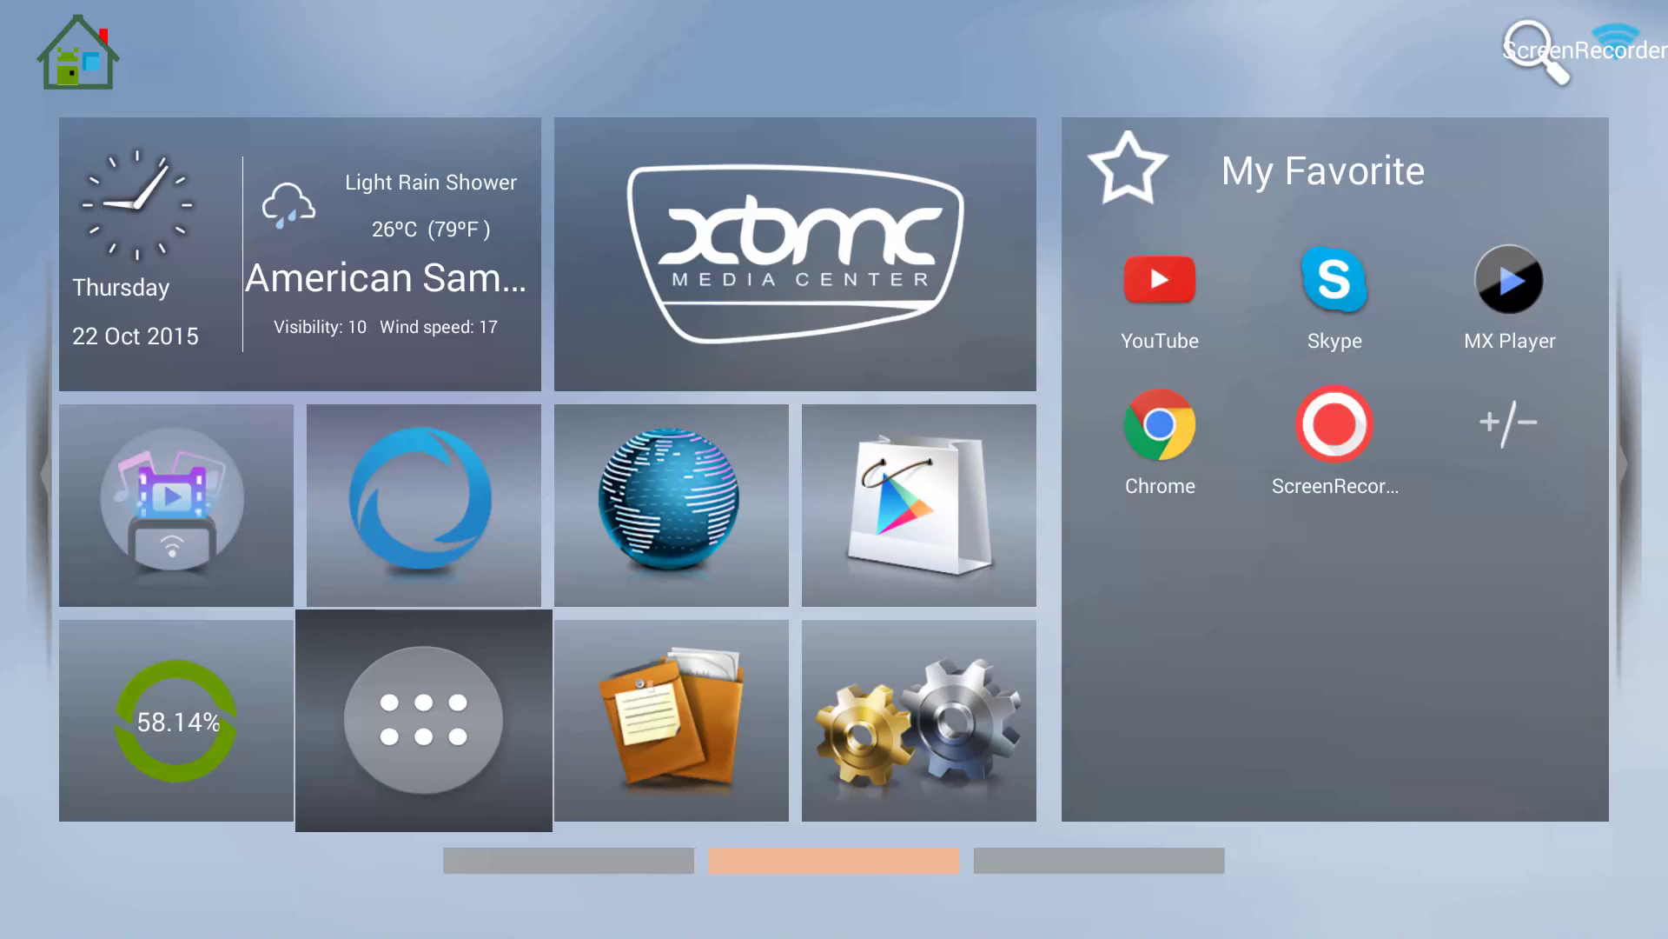
- Launch ES File Explorer from the app drawer grid
key(Return)
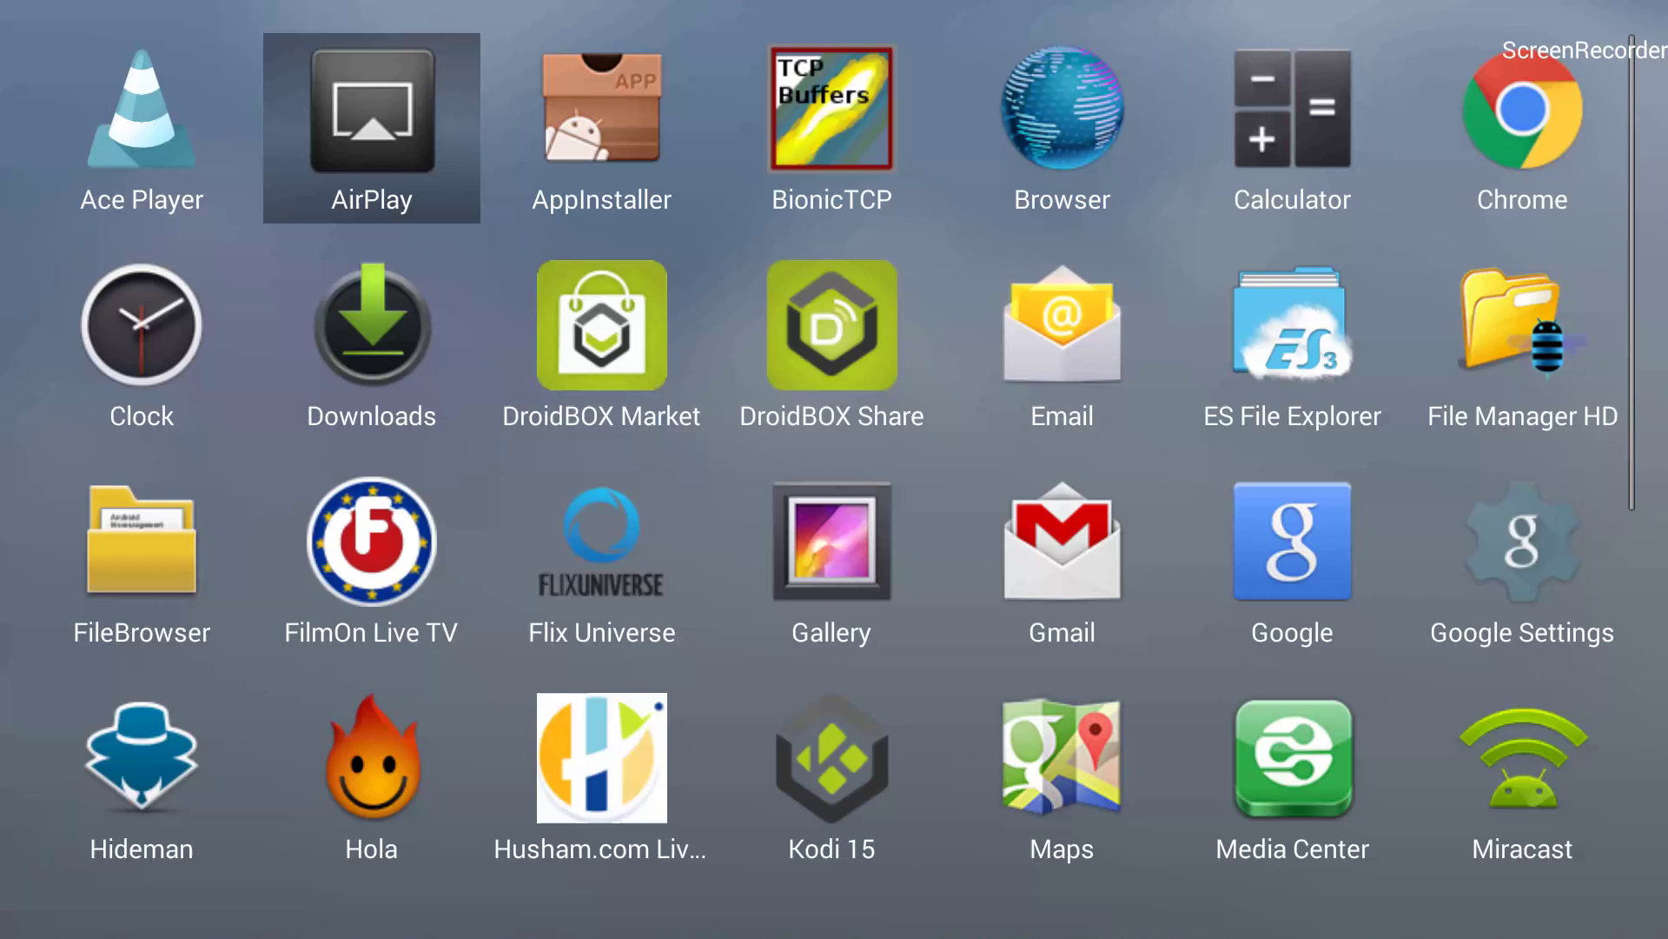
key(Right)
key(Right)
key(Right)
key(Right)
key(Down)
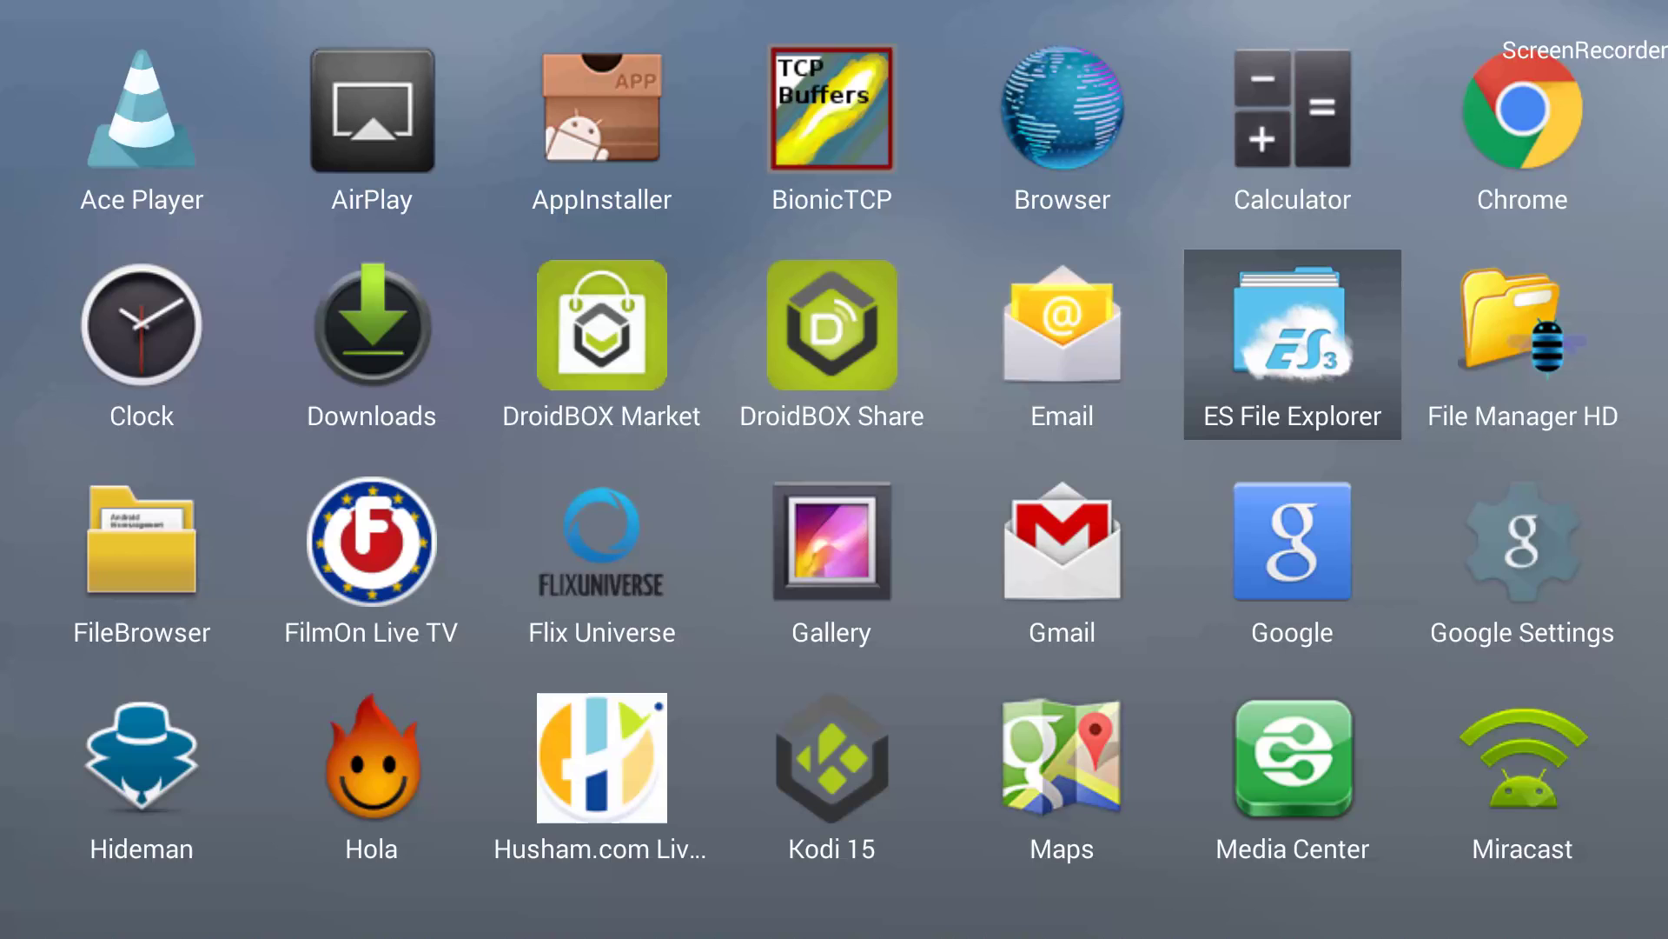
key(Return)
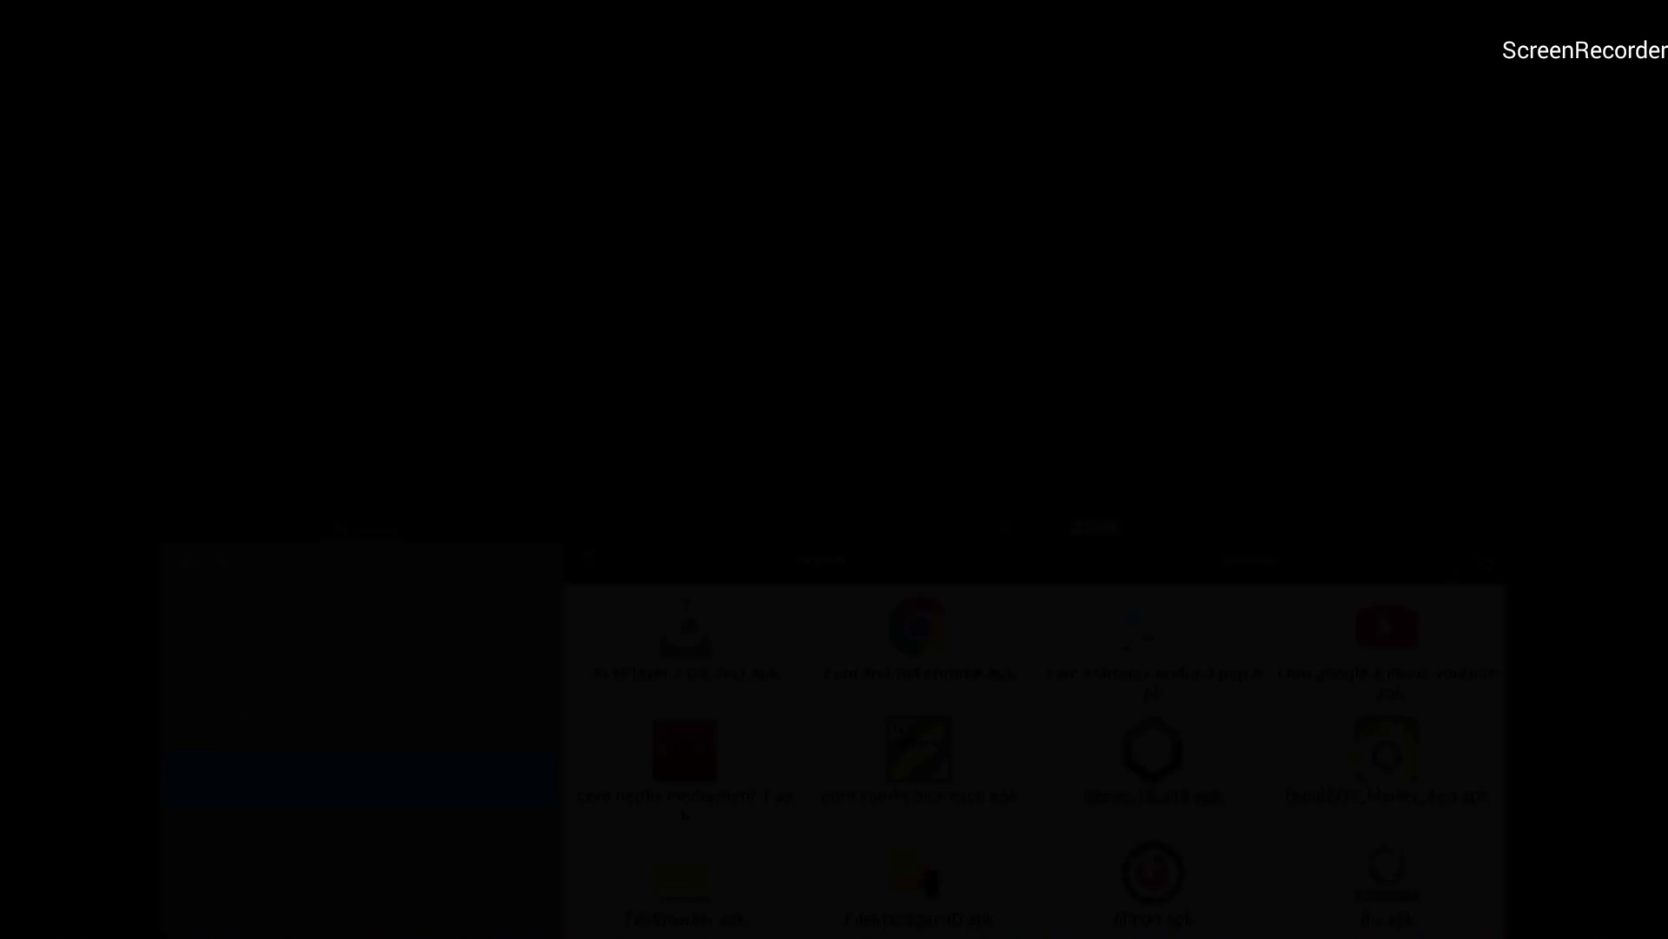
- Open dbmc_15_v10.apk's Properties and choose Install to reach the DBMC 15 permissions screen
key(Left)
key(Right)
key(Right)
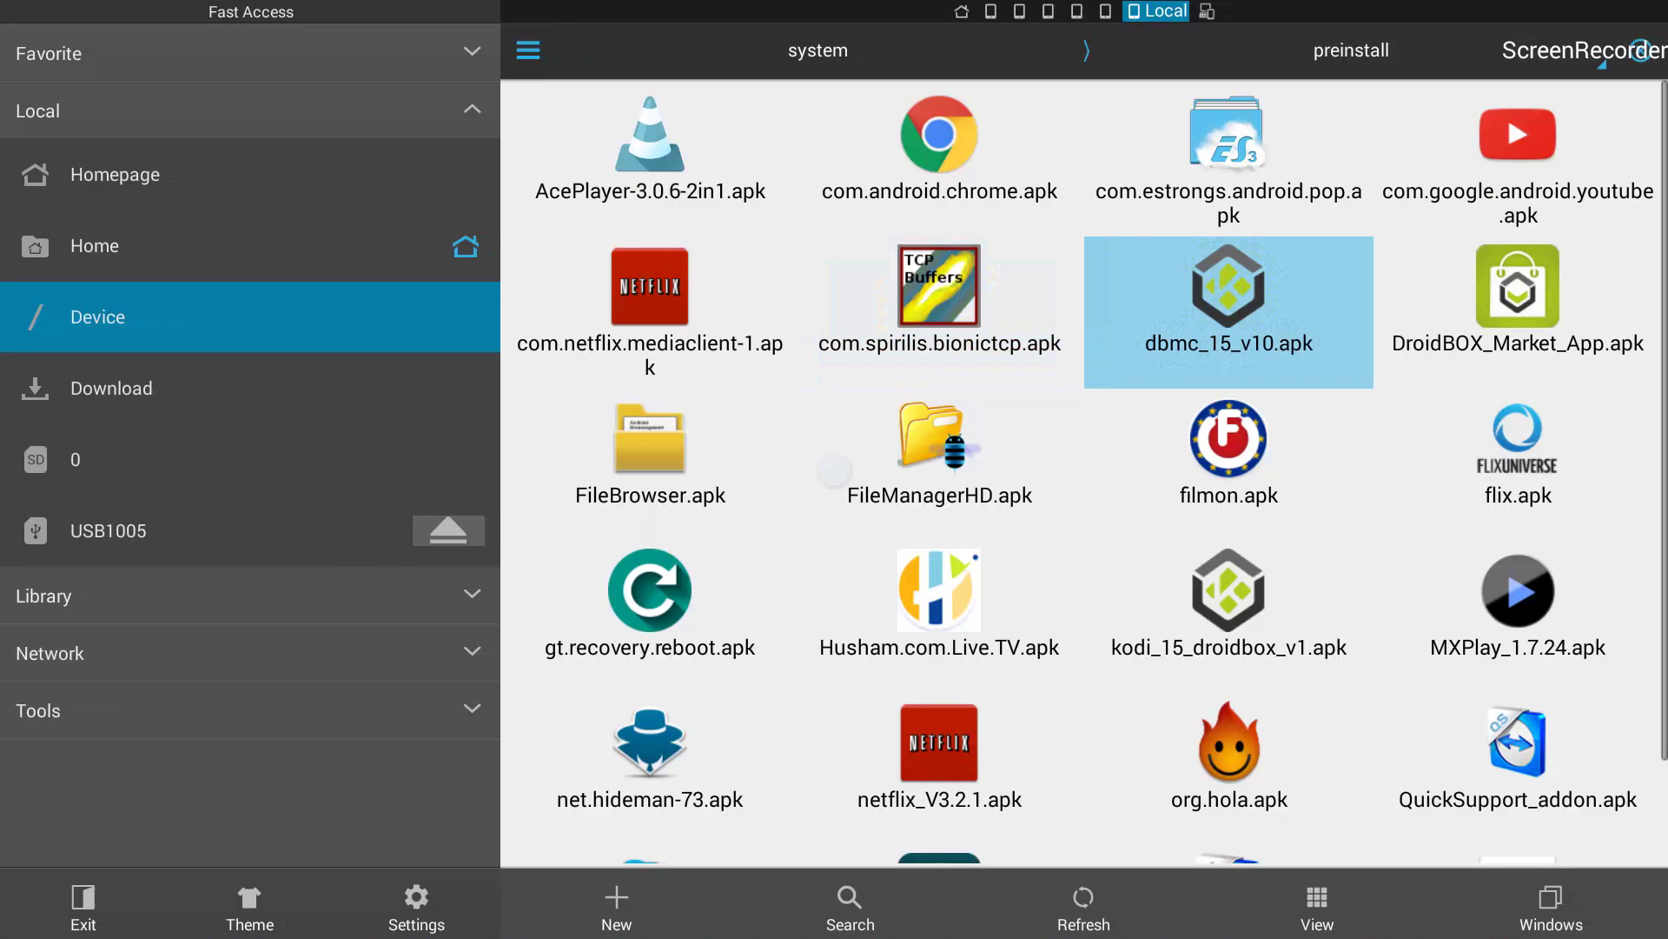
key(Down)
key(Left)
key(Left)
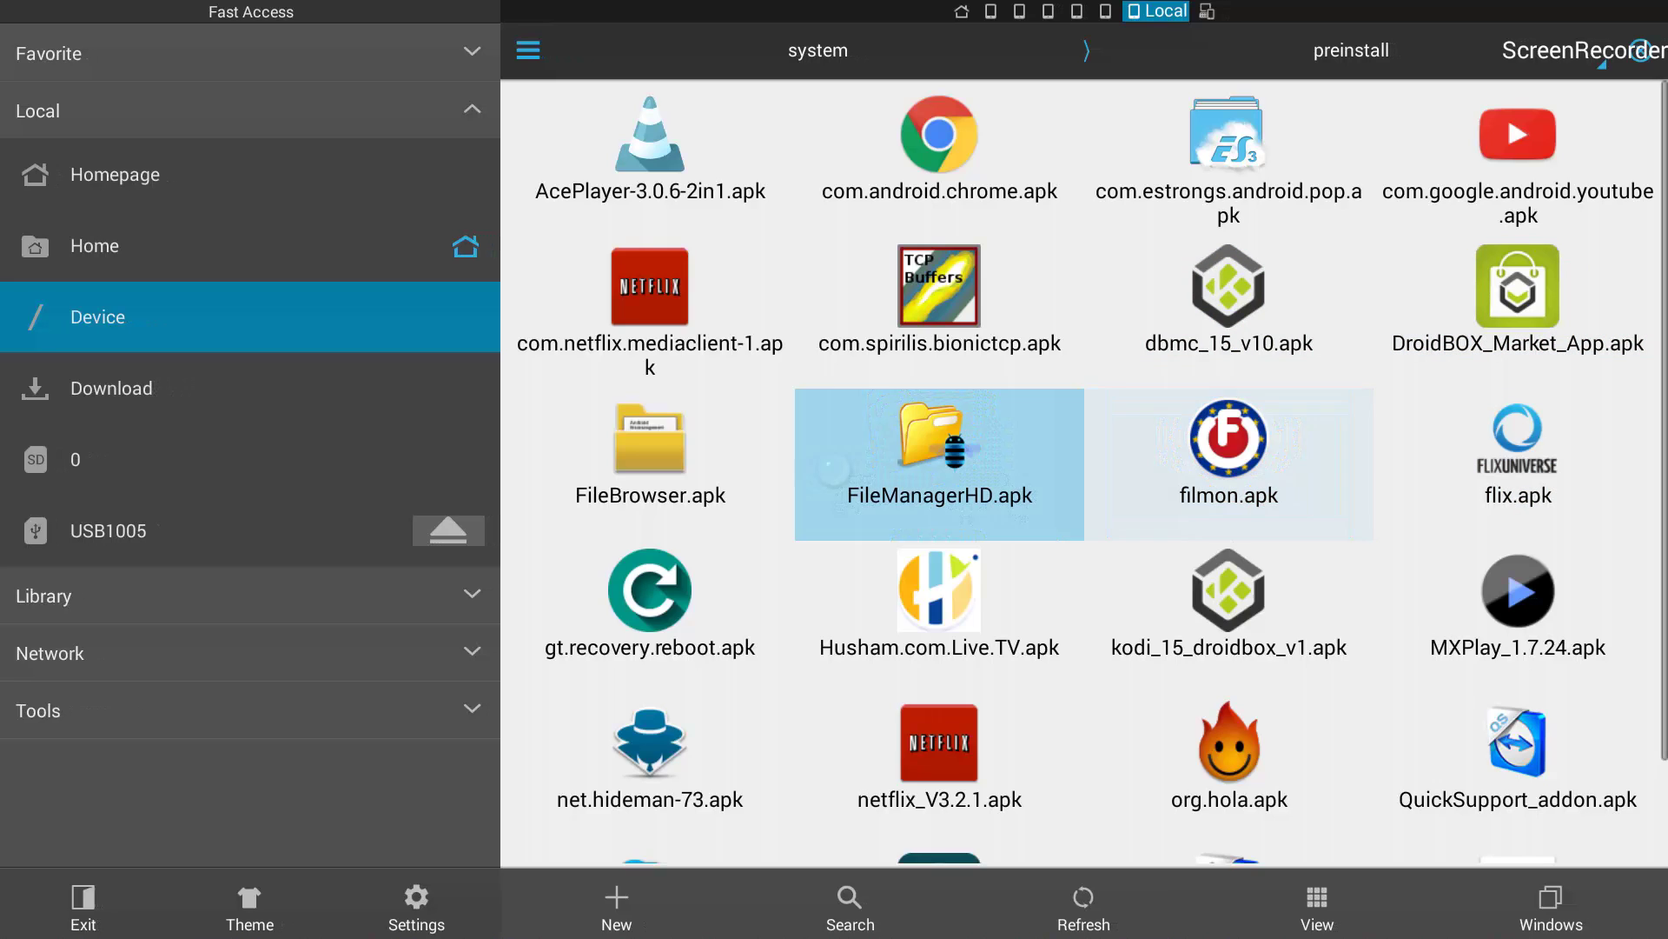
key(Up)
key(Right)
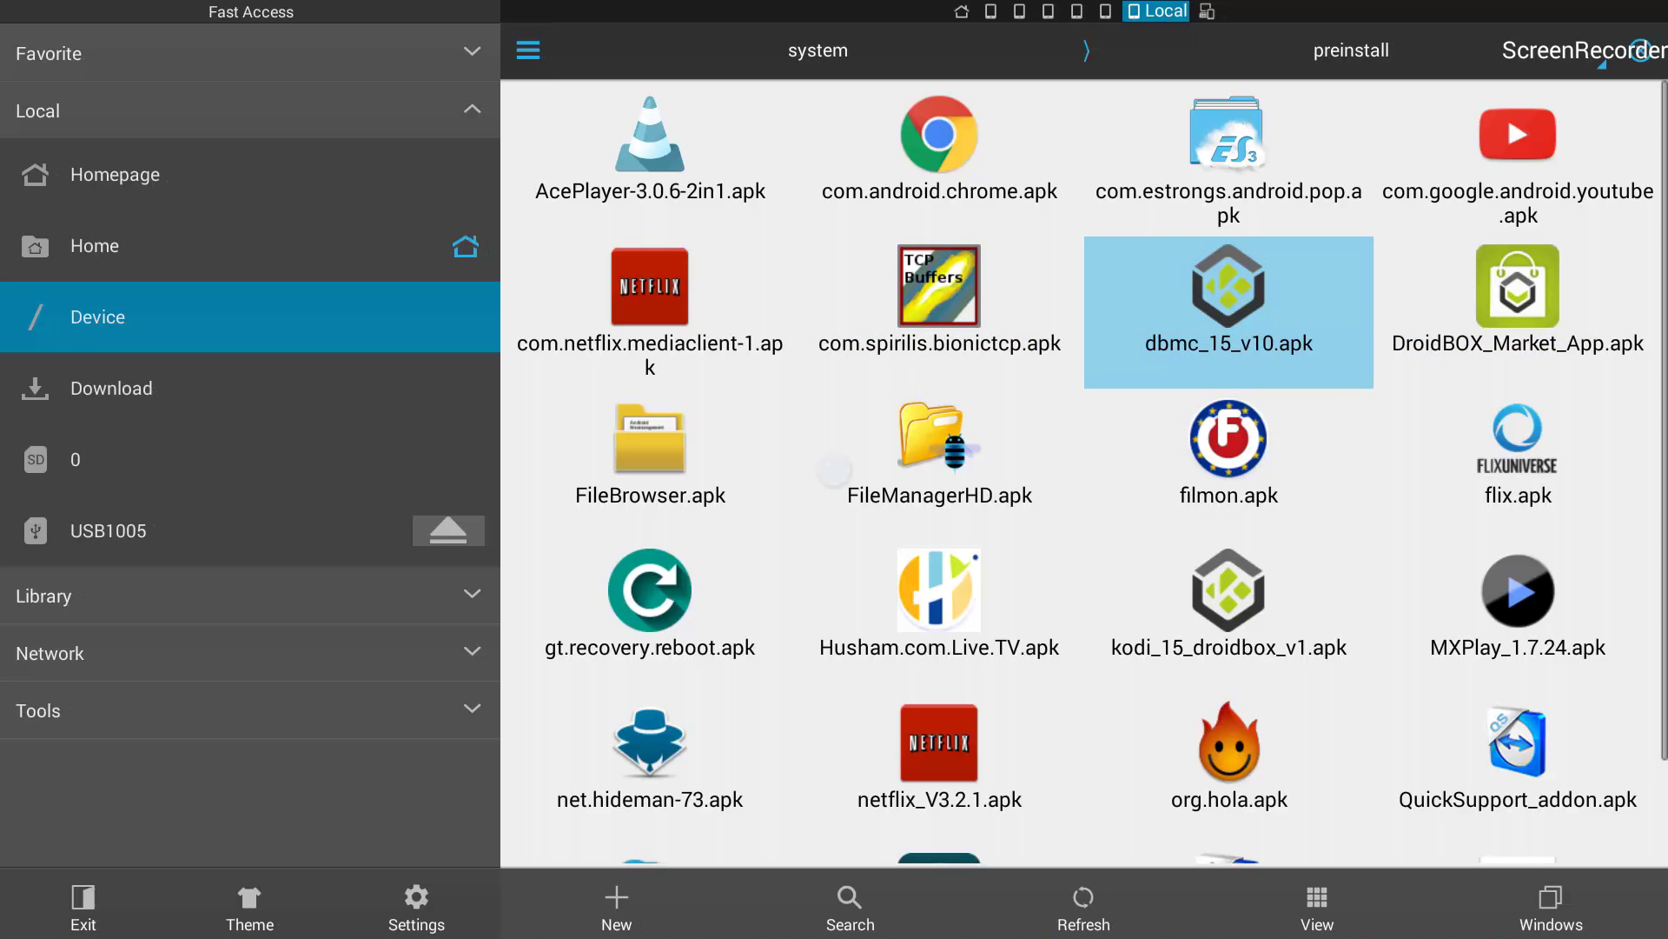
key(Return)
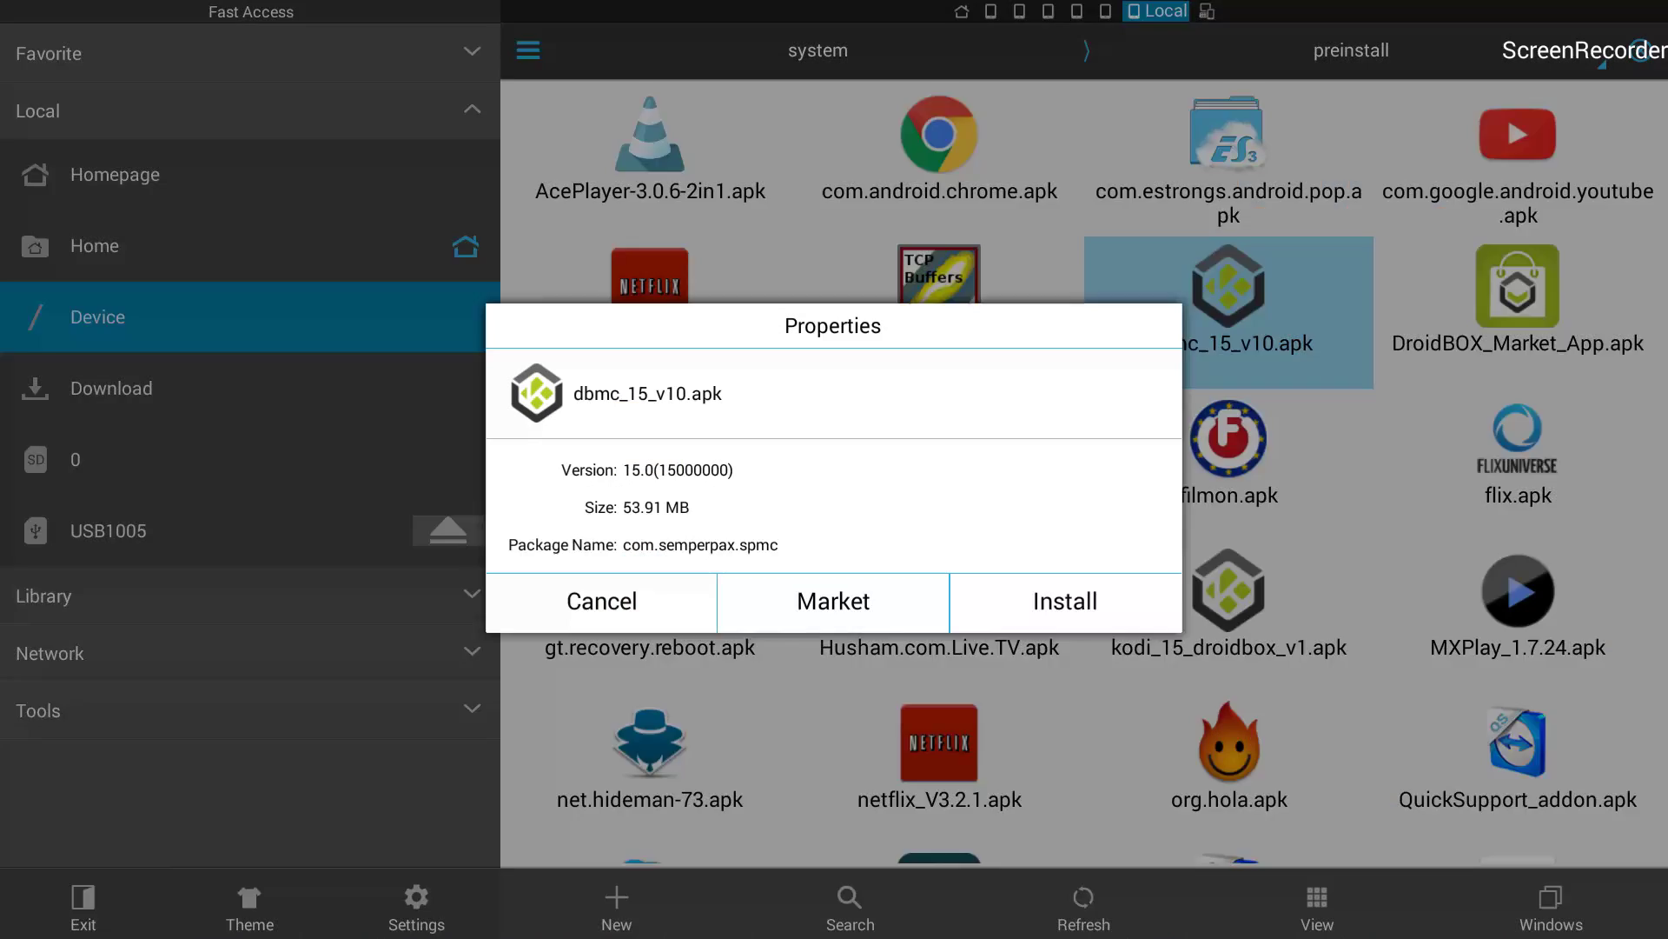
key(Right)
key(Right)
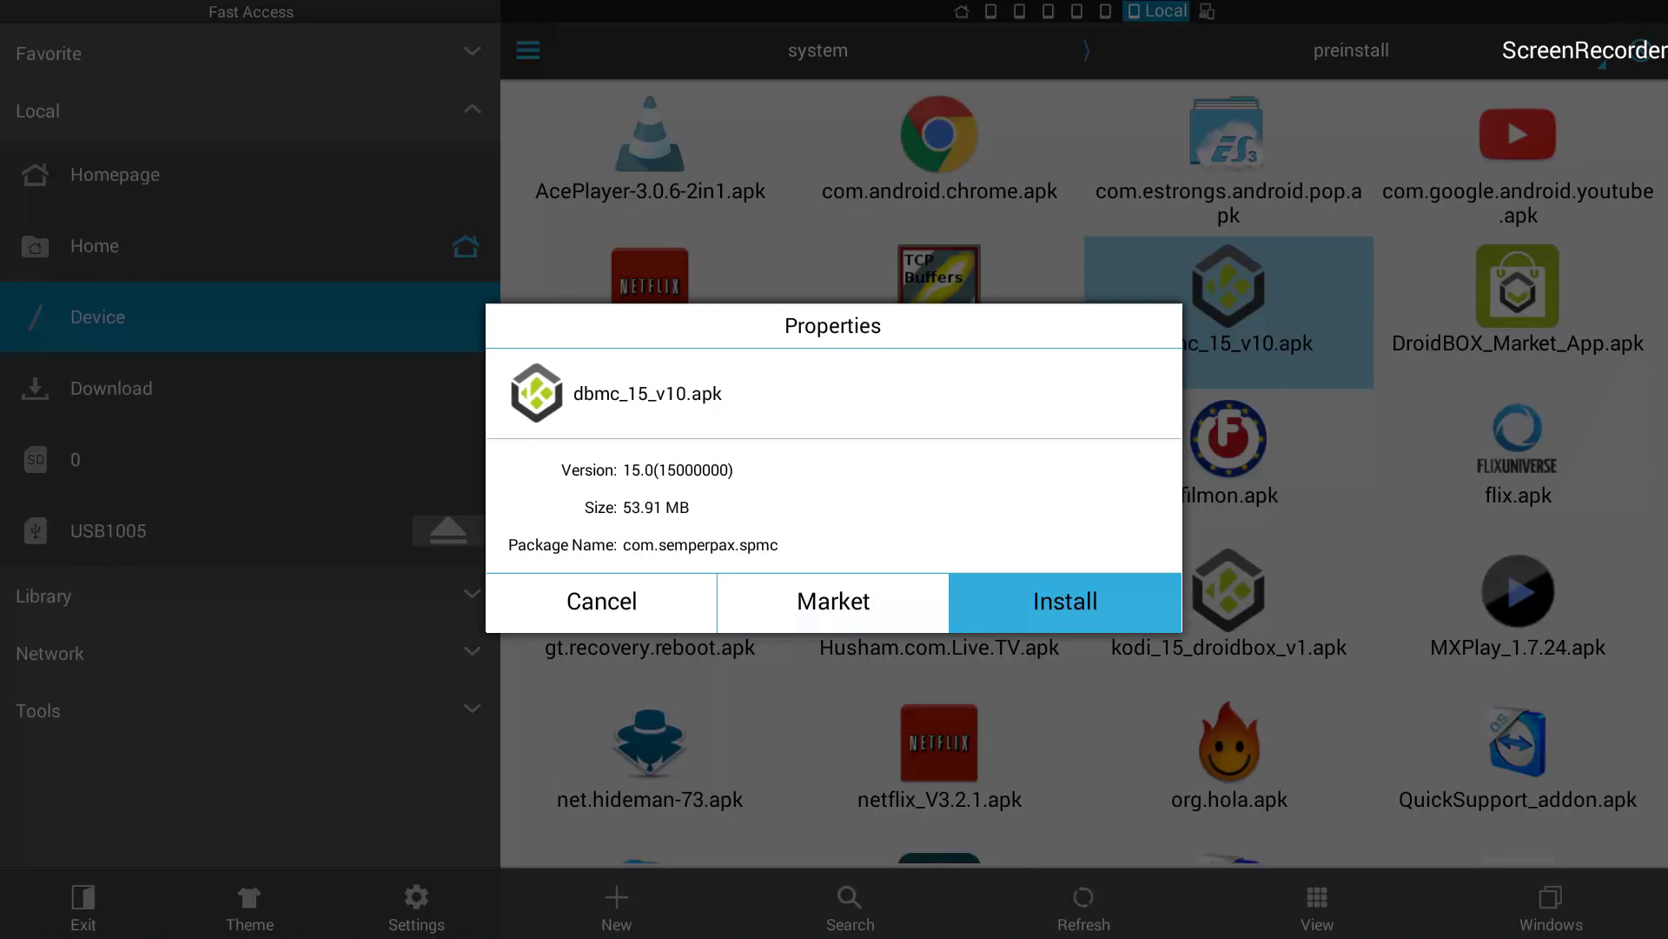
key(Return)
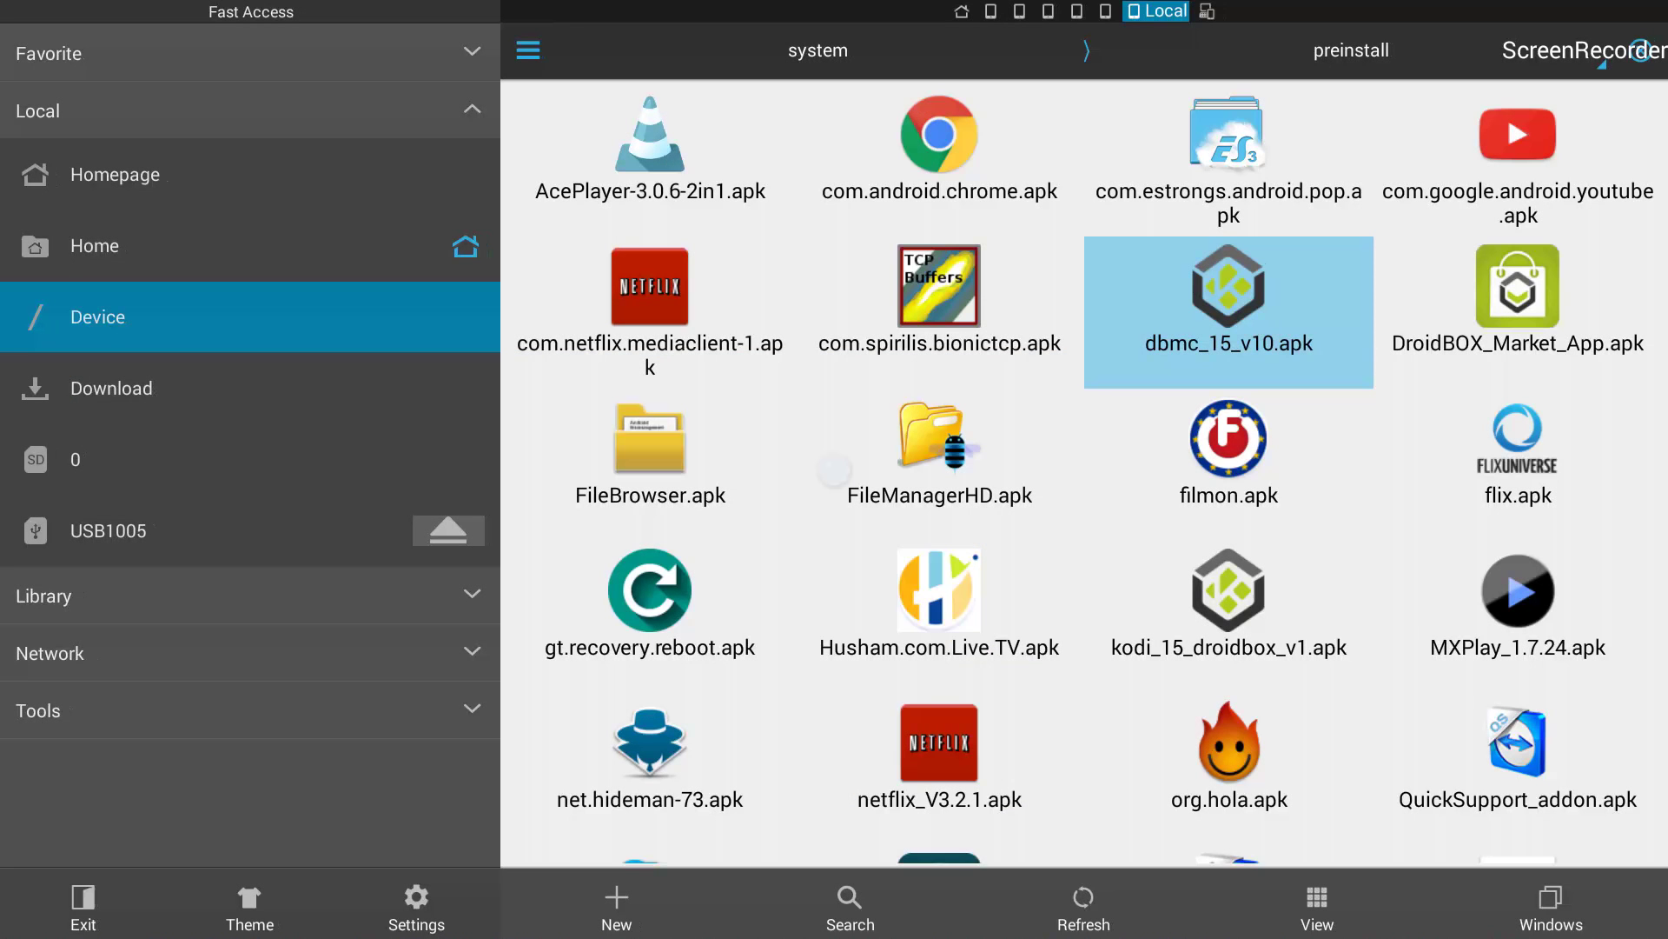
key(Down)
- Install the DBMC 15 package, then choose Done when 'App installed' appears
key(Right)
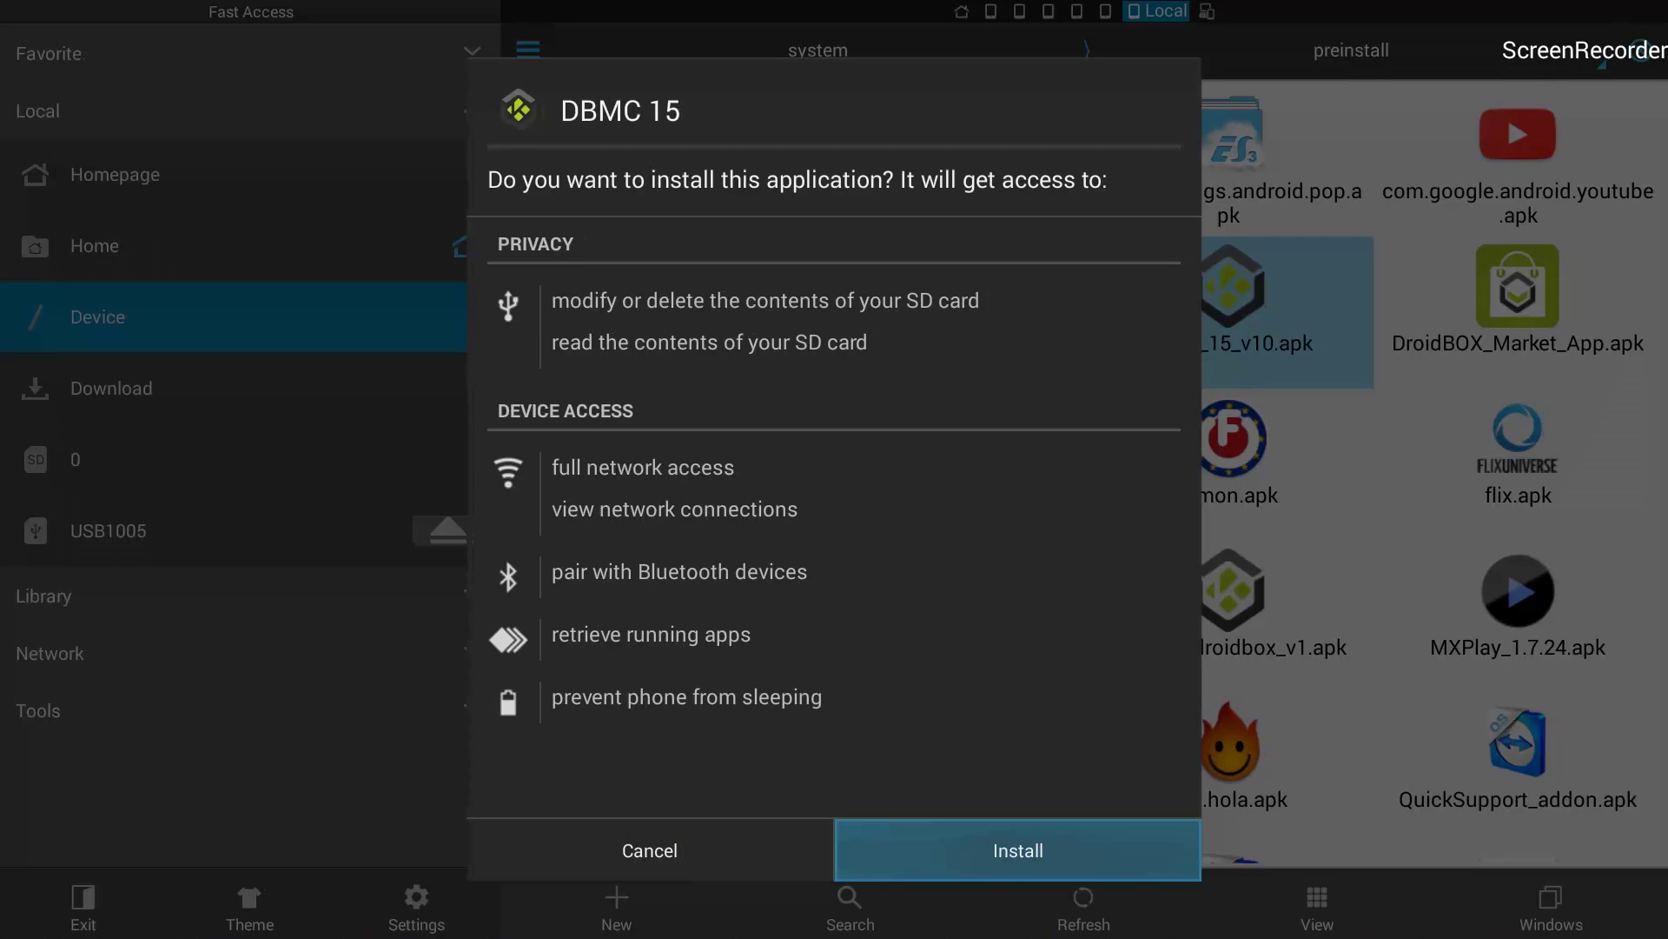
key(Return)
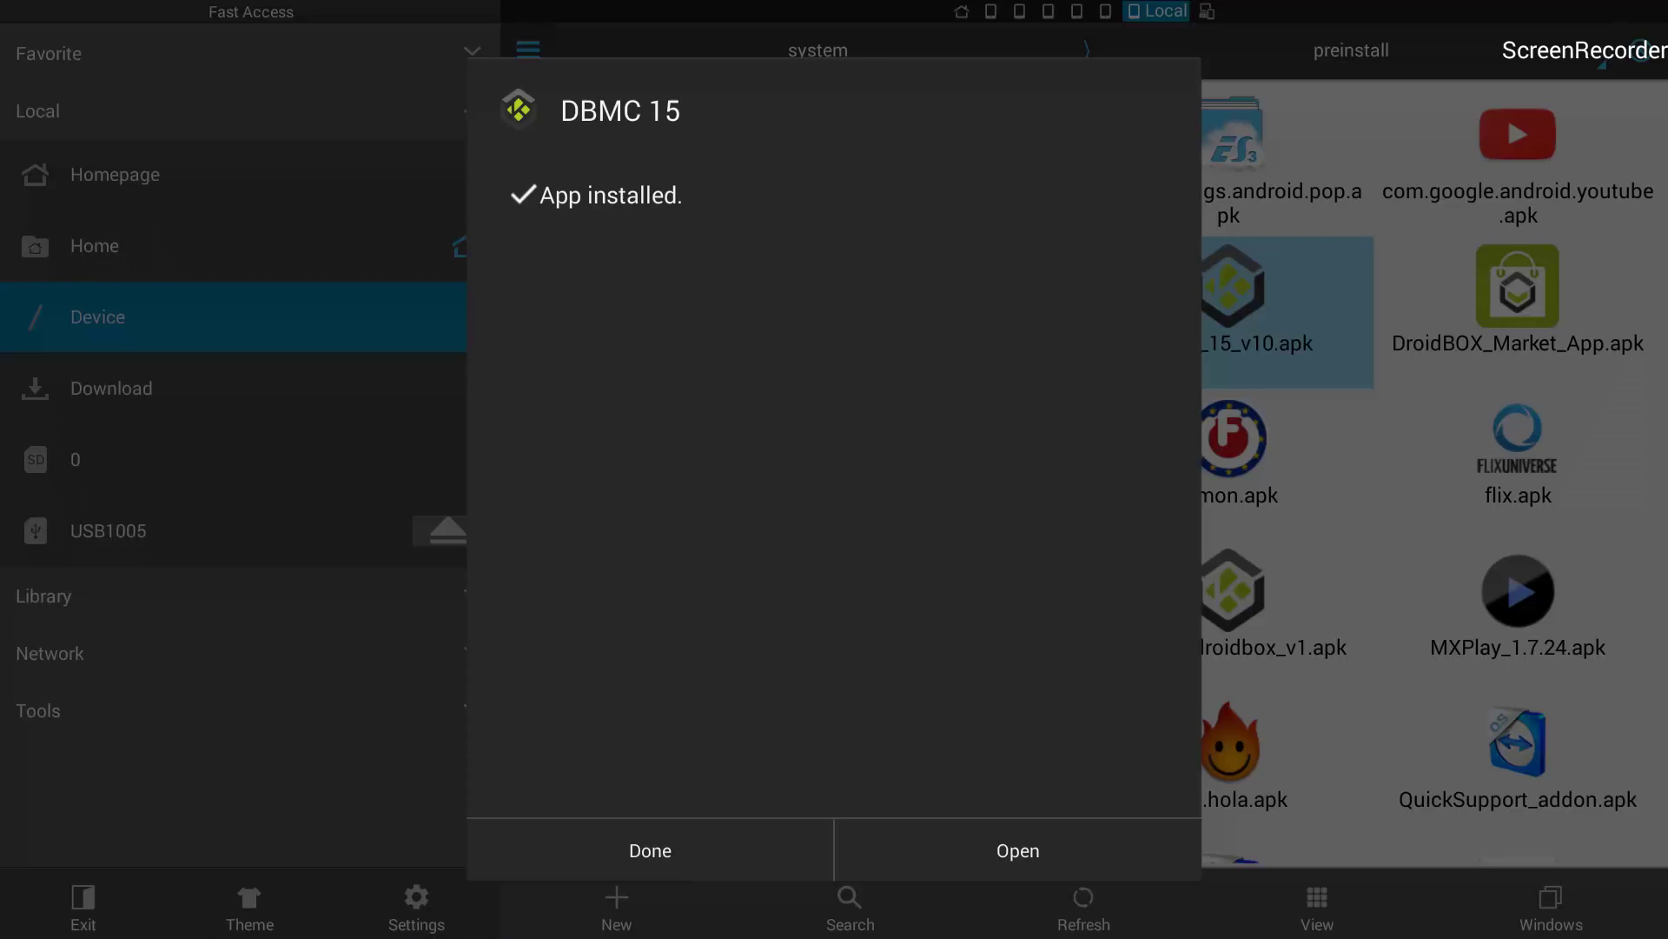
click(650, 850)
click(1018, 850)
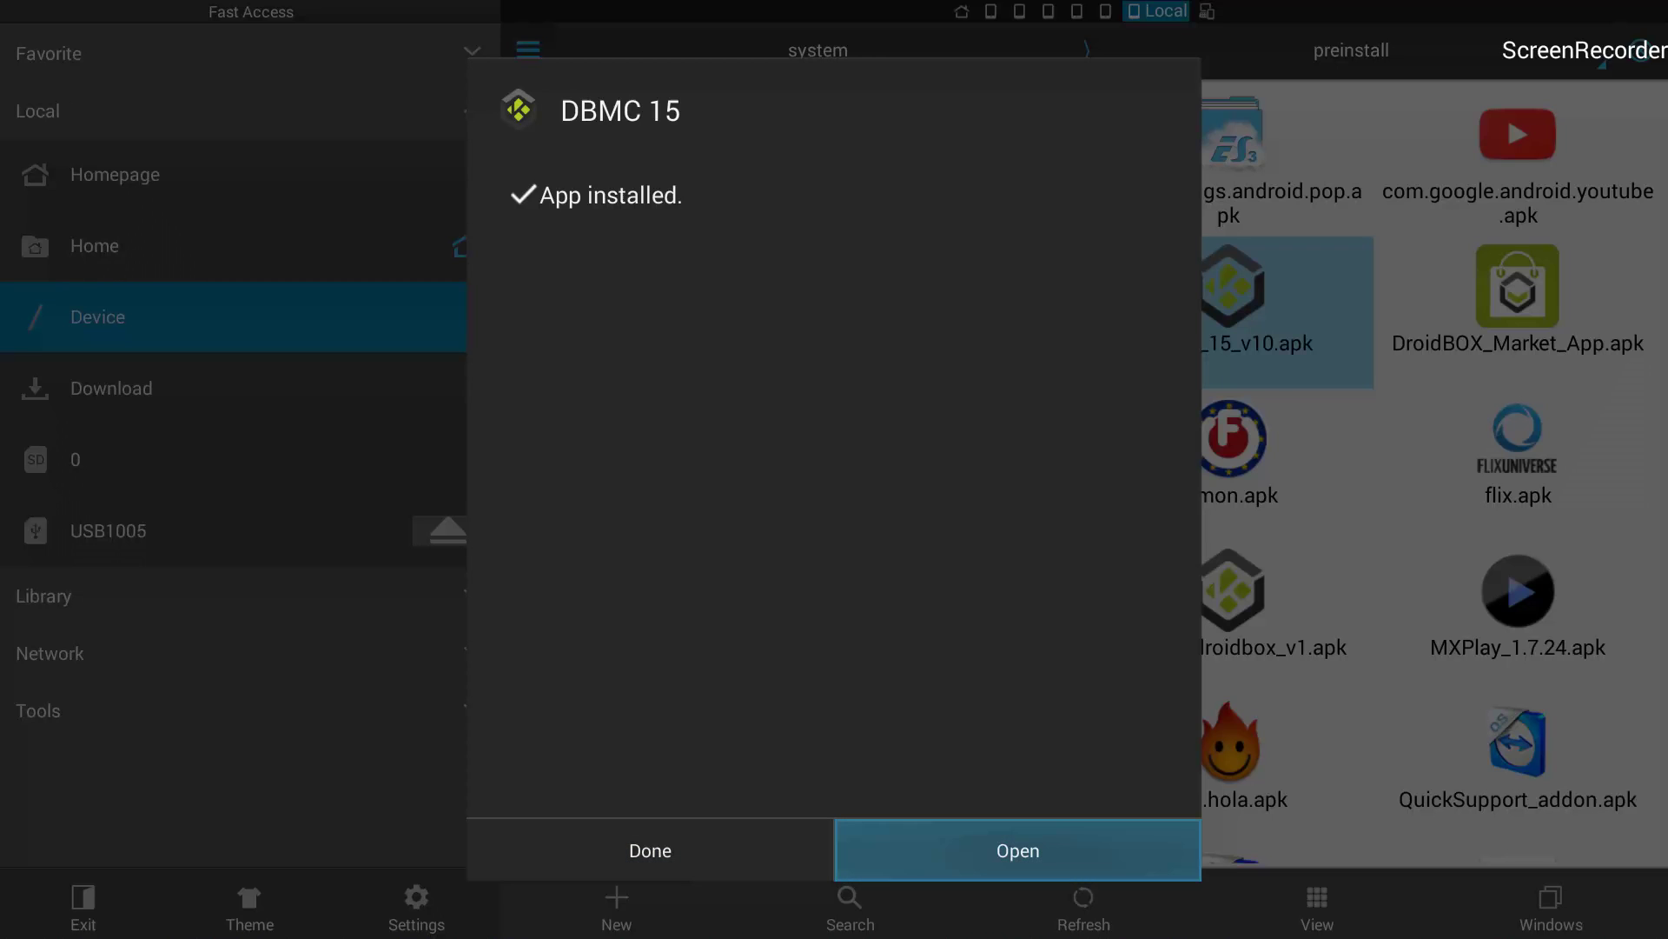
click(650, 849)
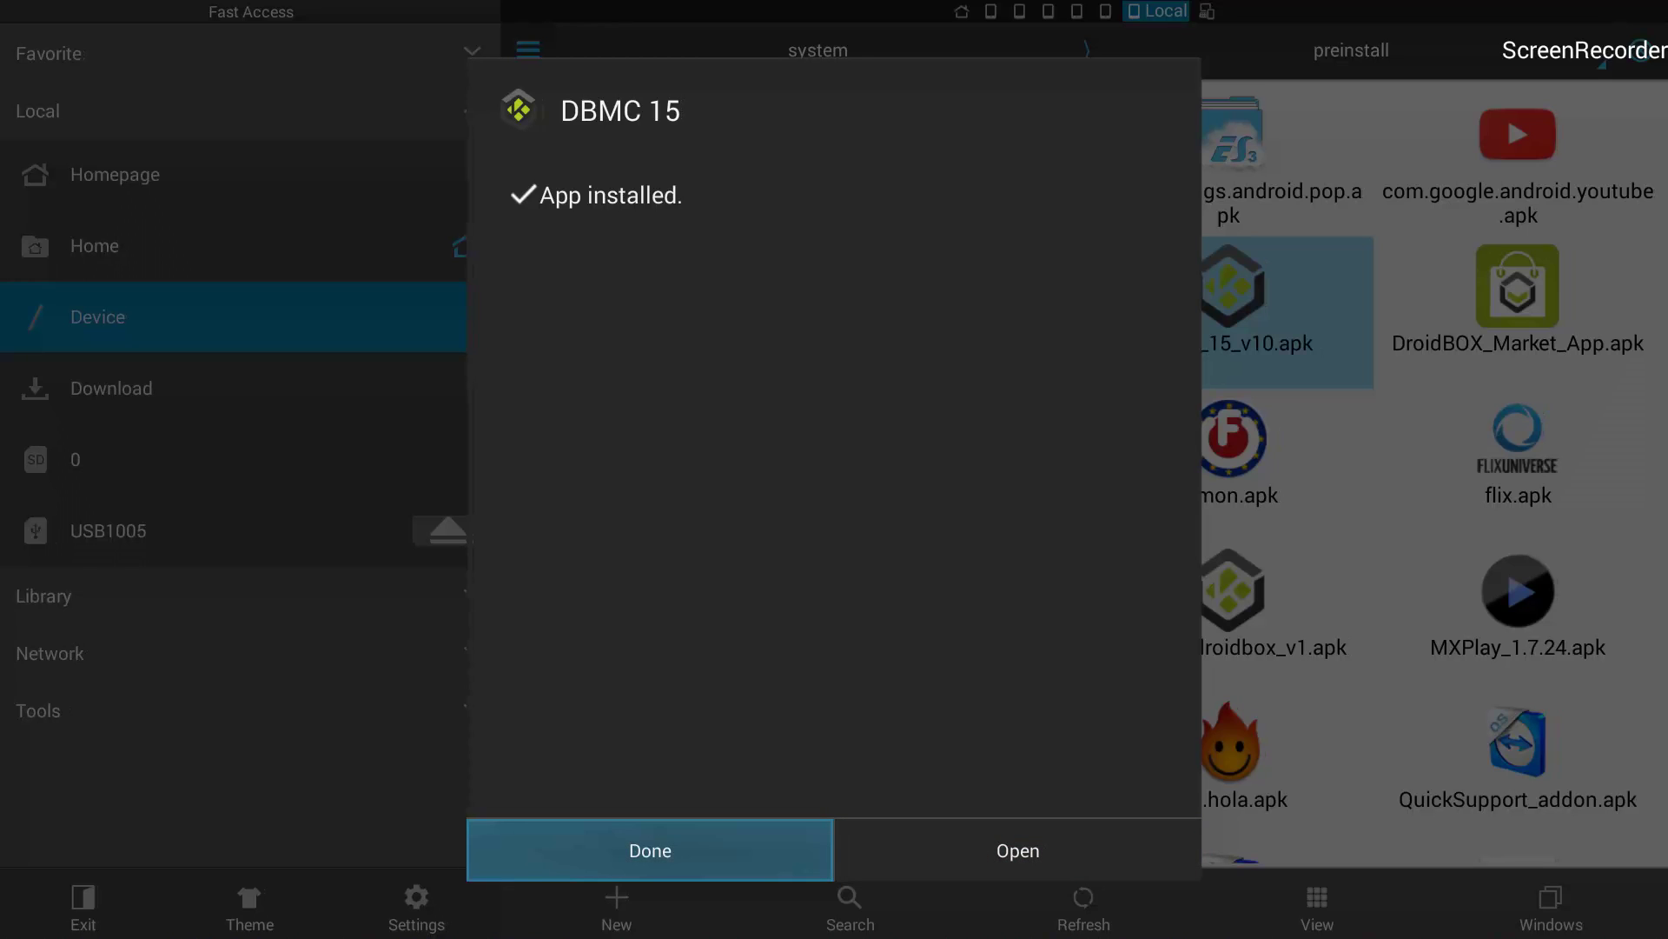
key(Return)
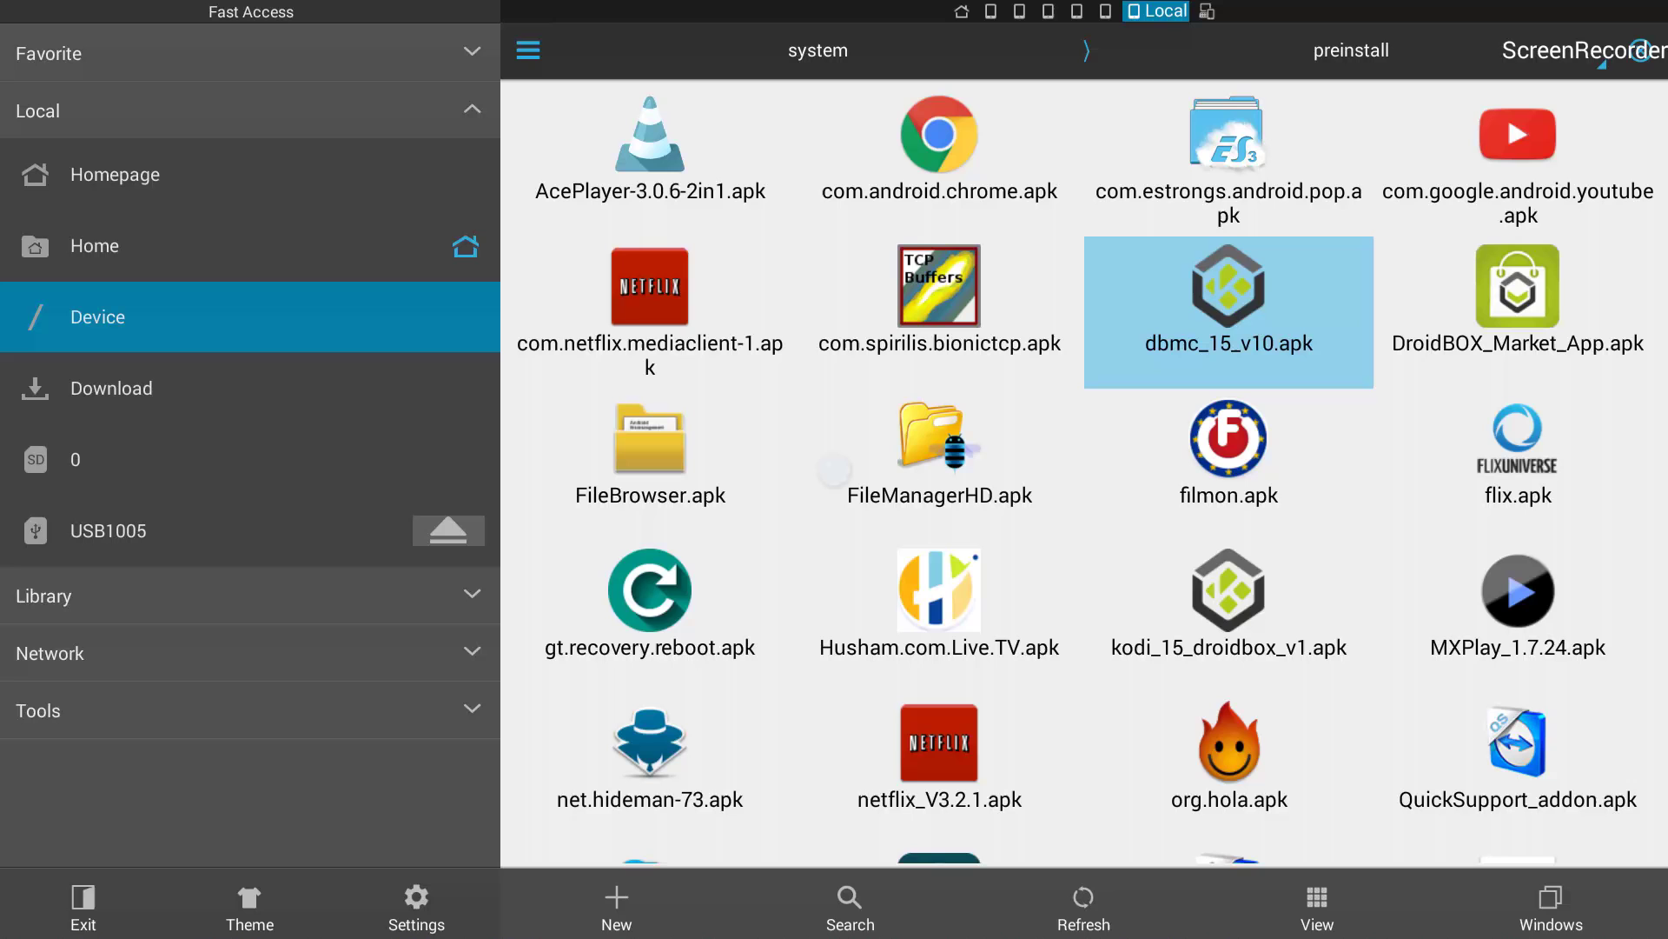
- Go home, open the app drawer, and highlight the newly listed DBMC 15
key(Home)
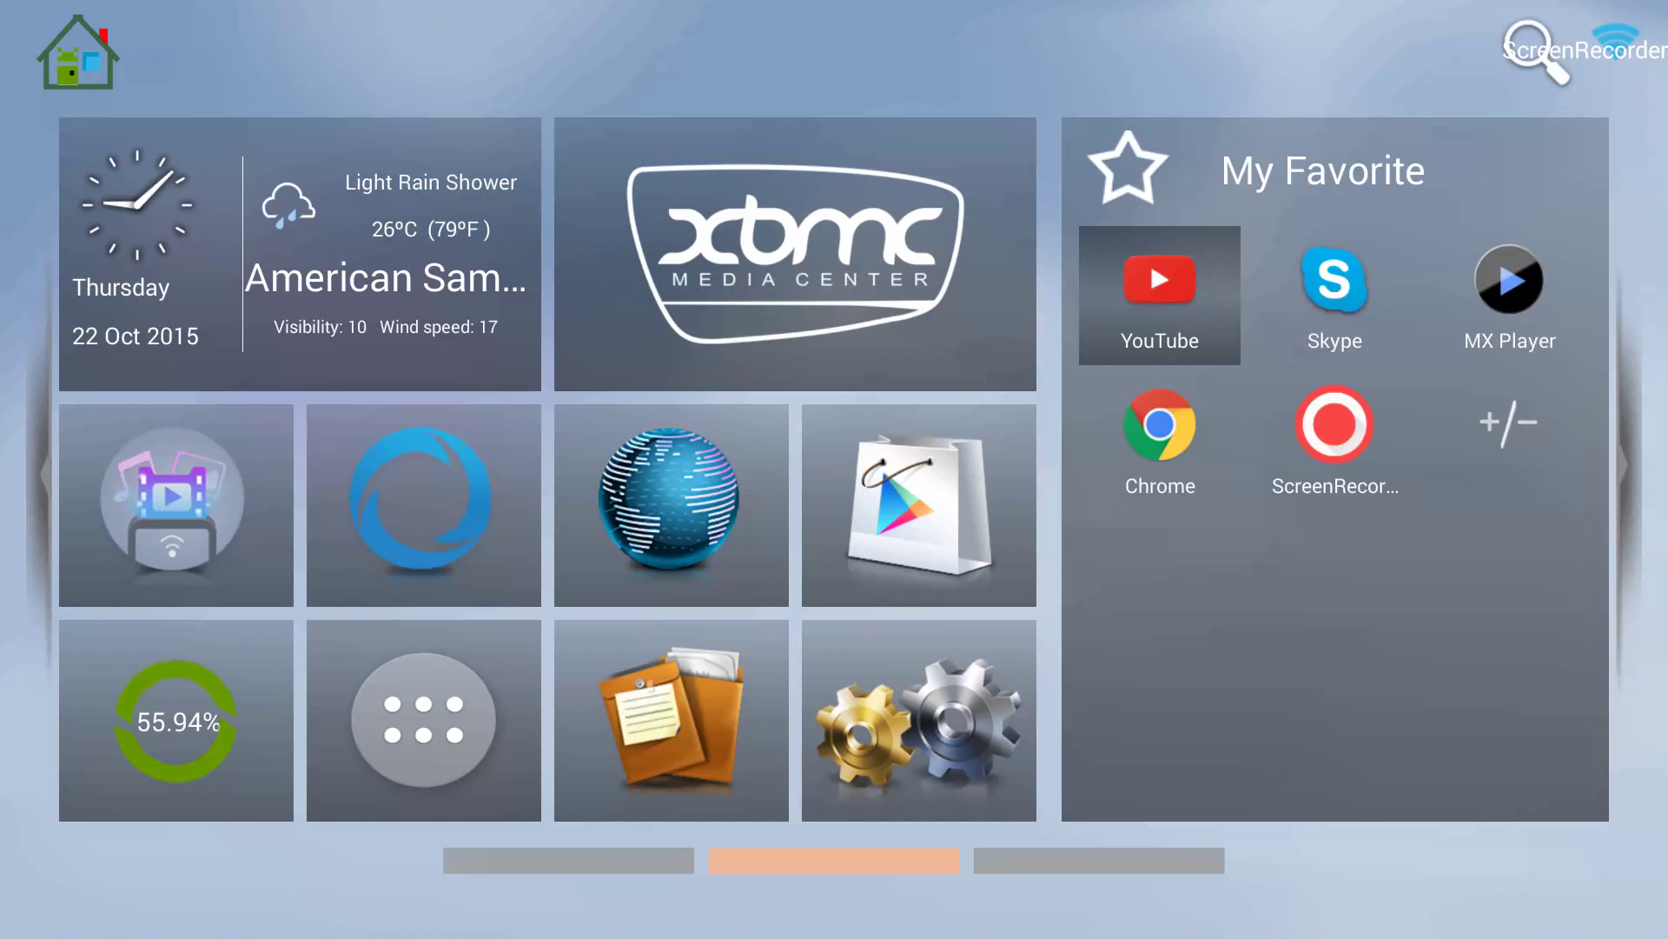
key(Down)
key(Left)
key(Left)
key(Left)
key(Down)
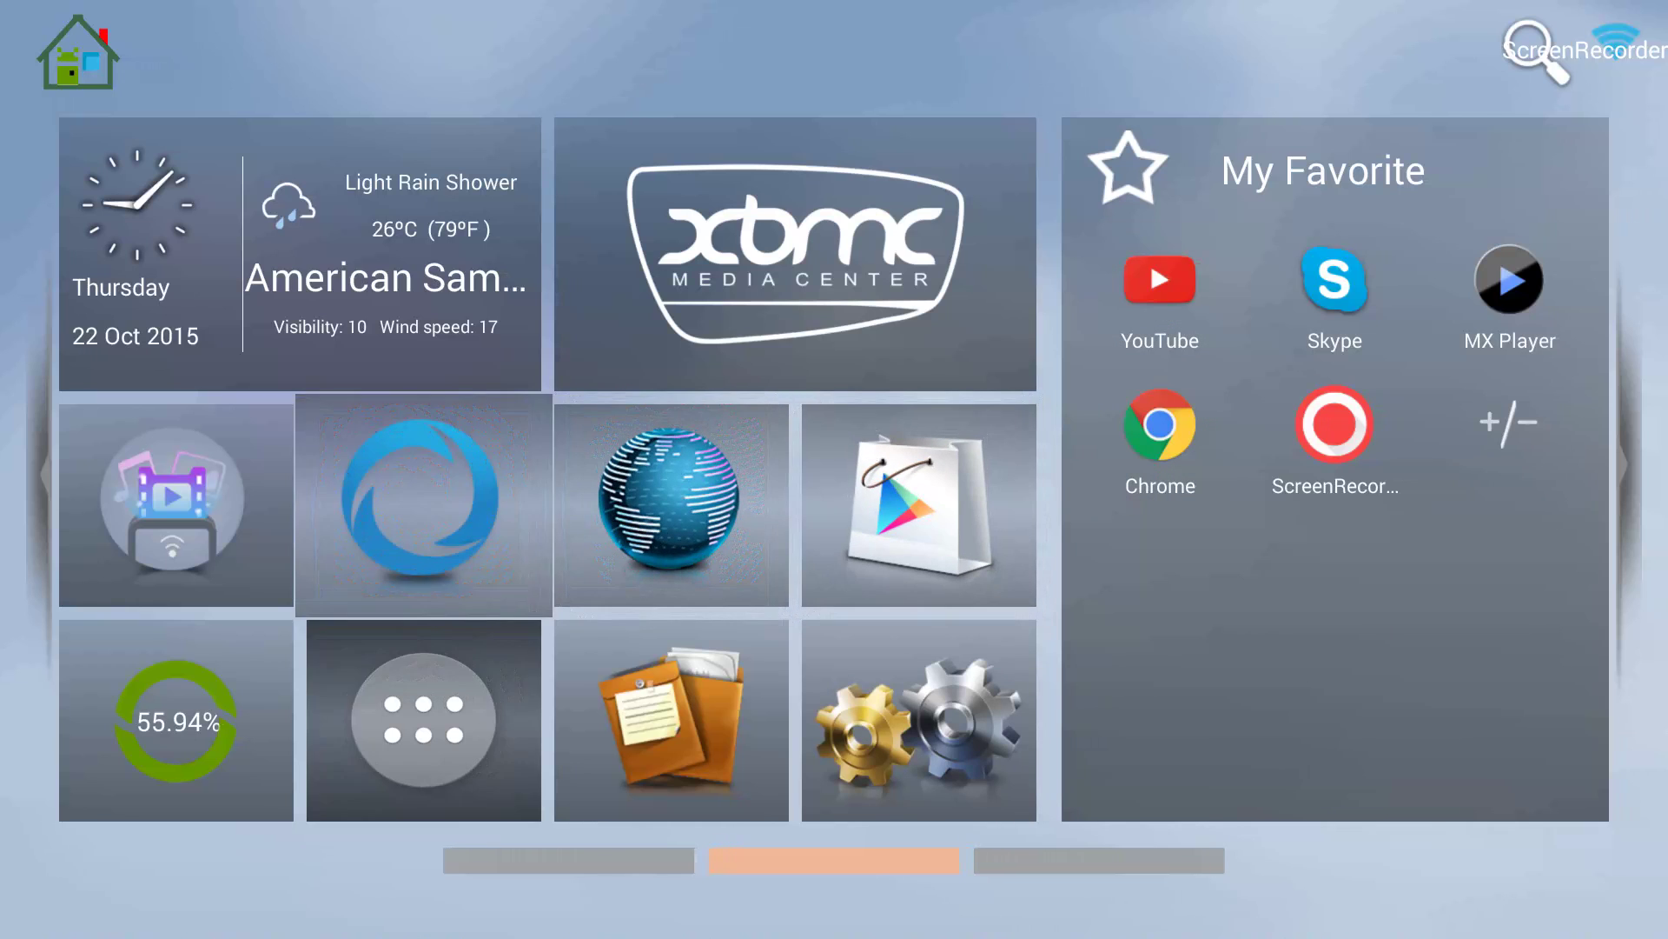
key(Return)
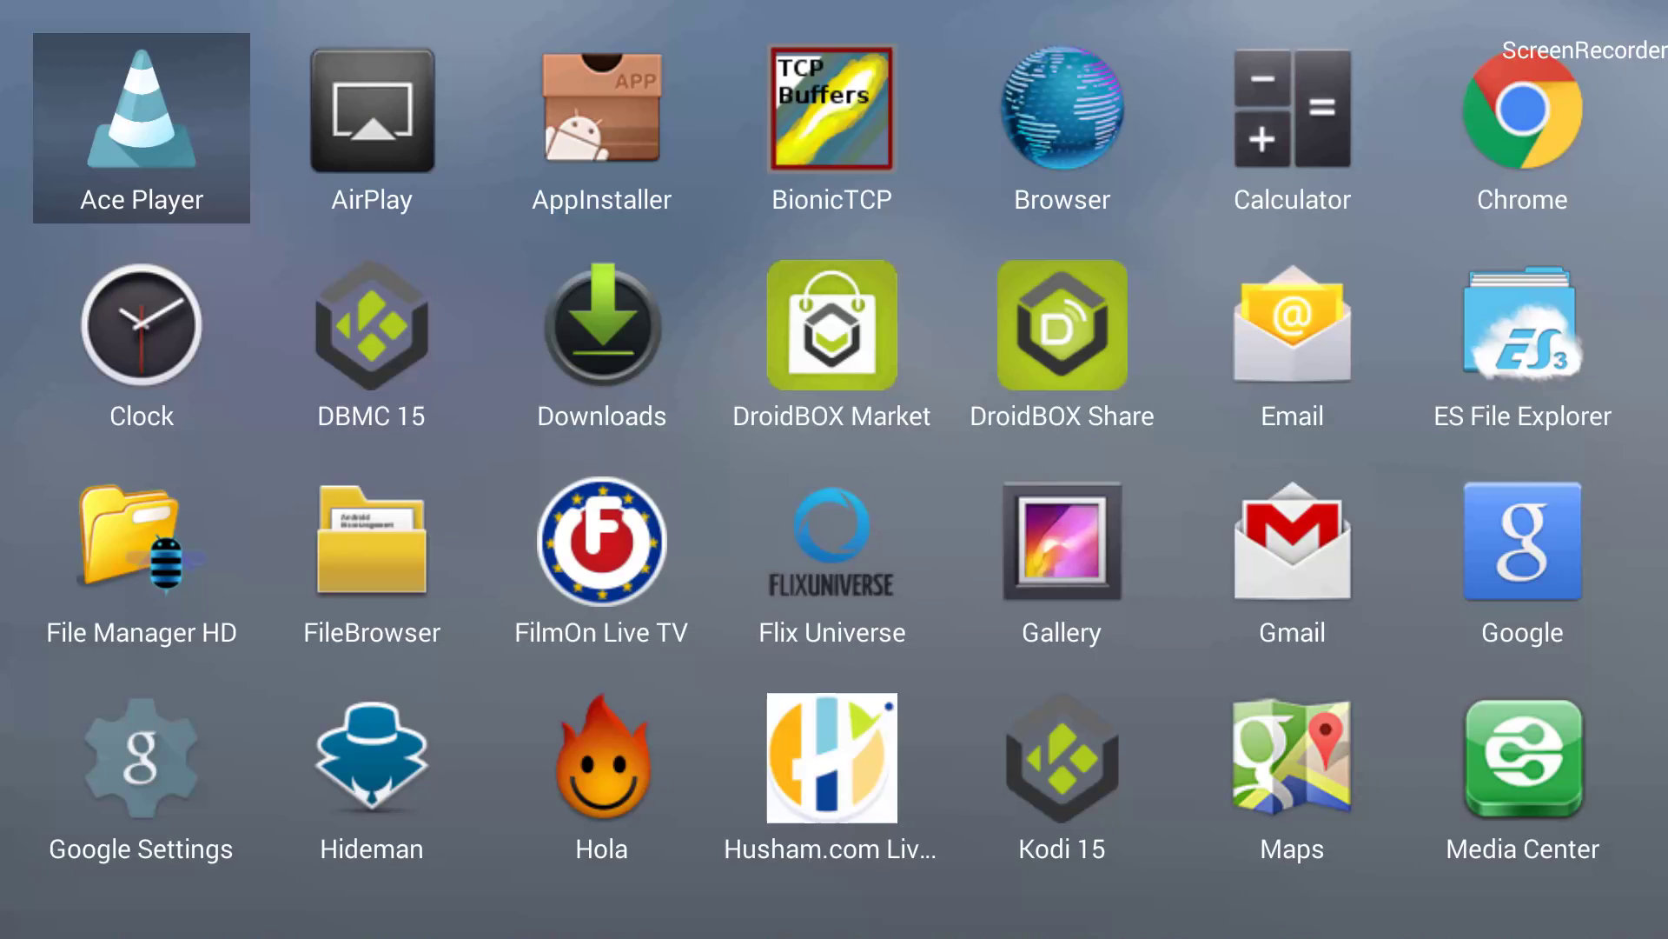
key(Right)
key(Down)
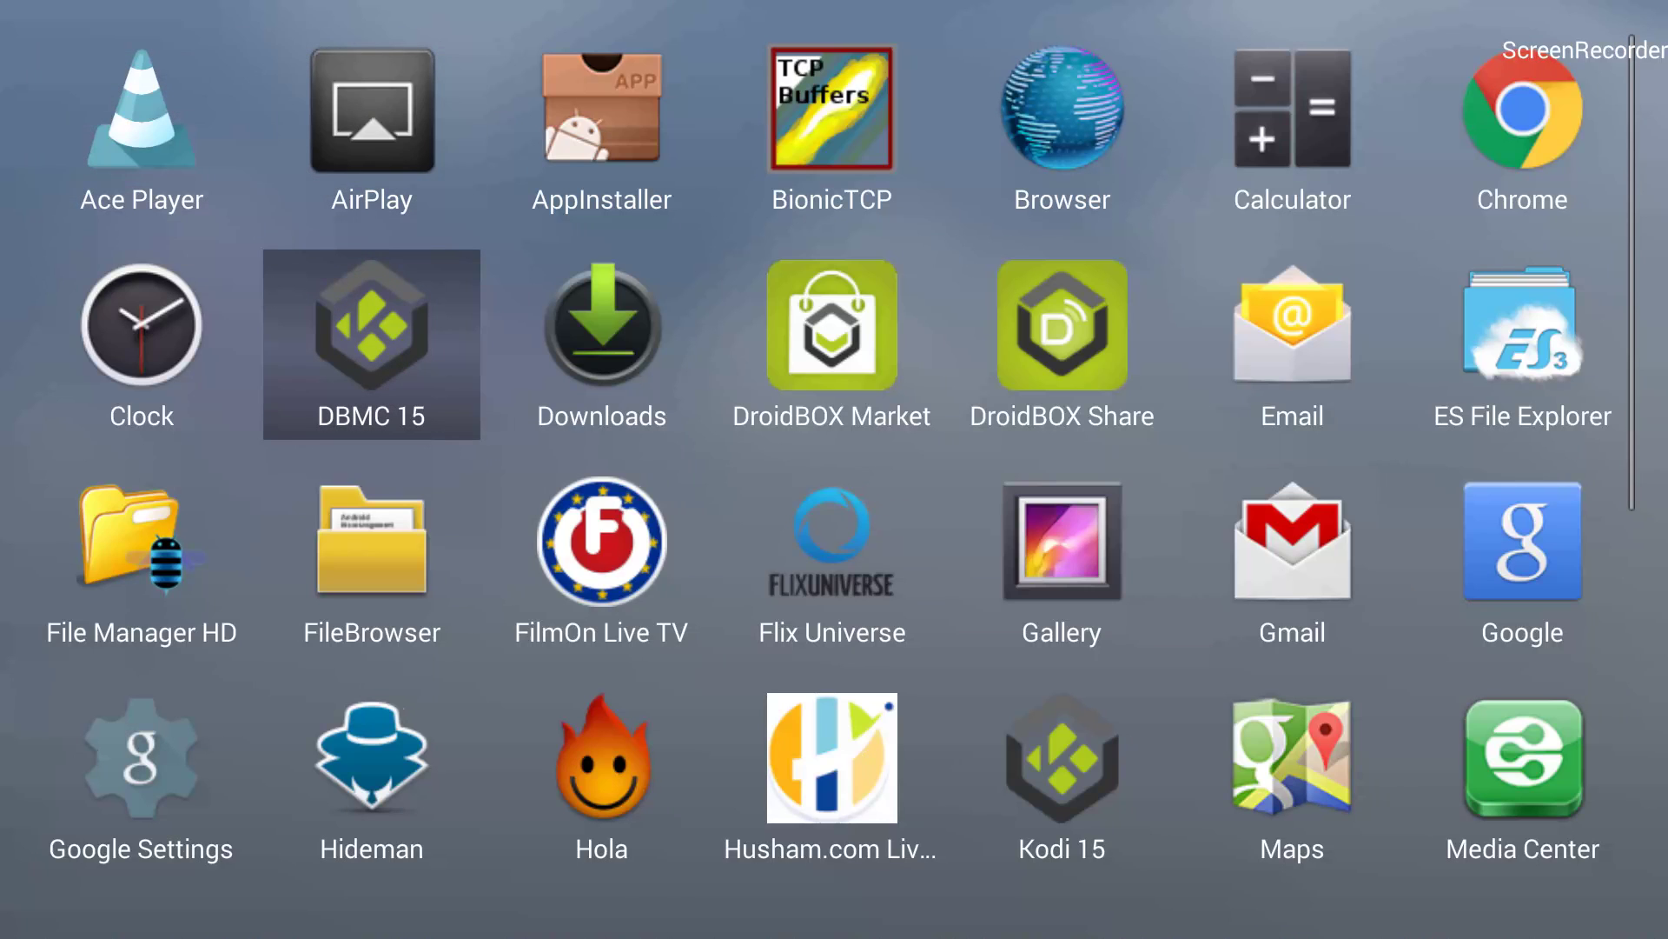